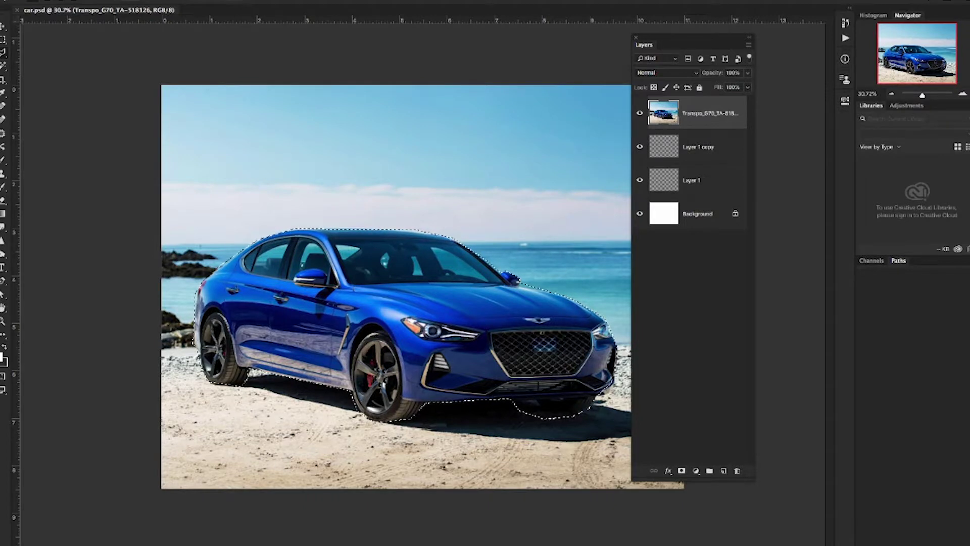
Save the current selection around the car as a new channel named "car" in car.psd
left_click(222, 0)
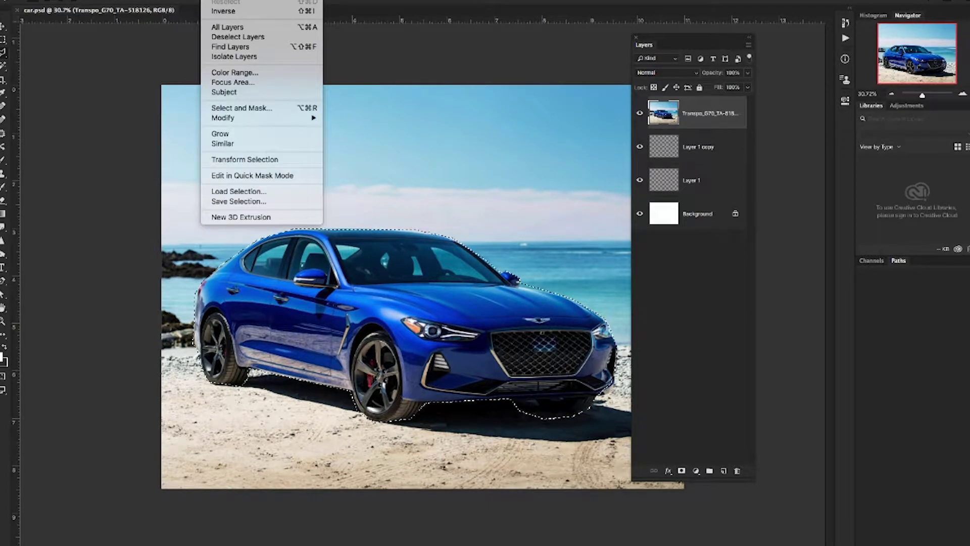
left_click(276, 202)
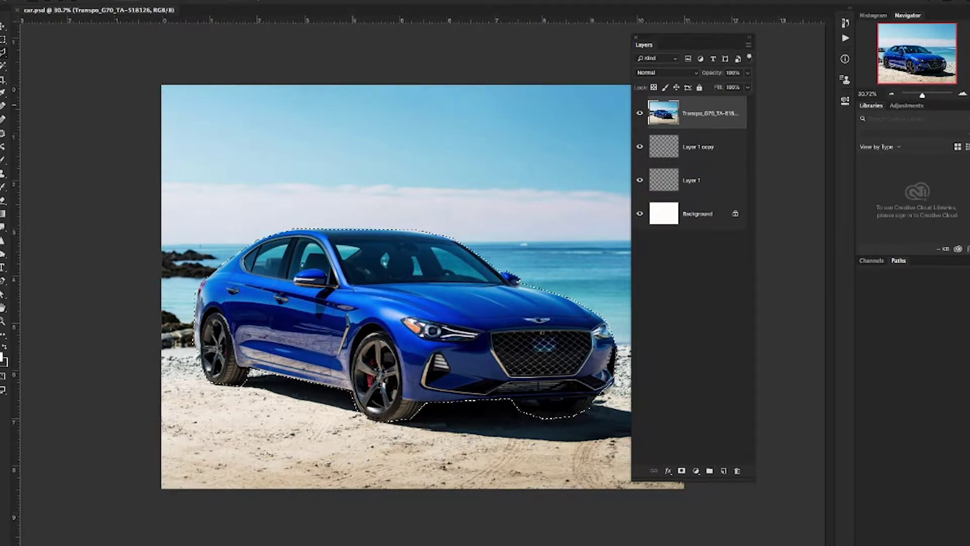
left_click(222, 0)
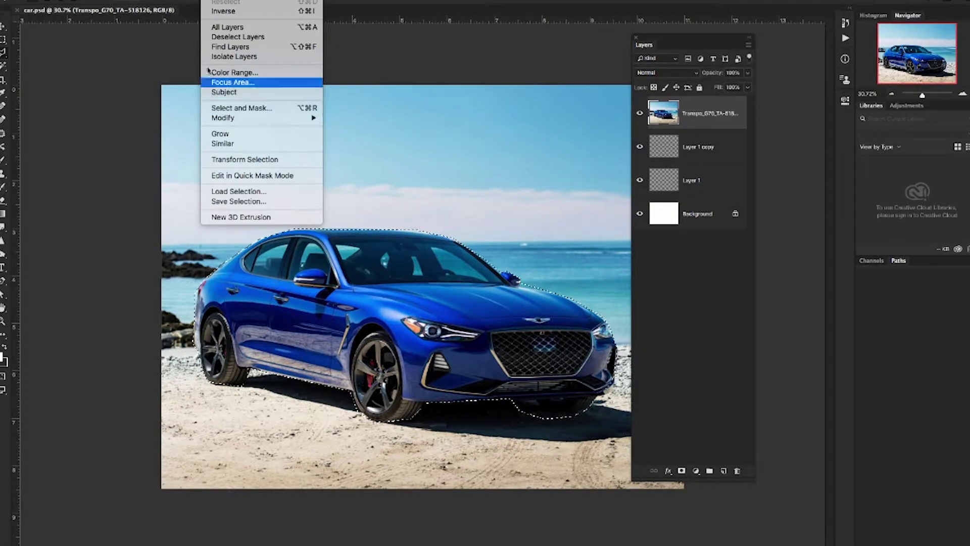
mouse_move(188, 1)
mouse_move(223, 1)
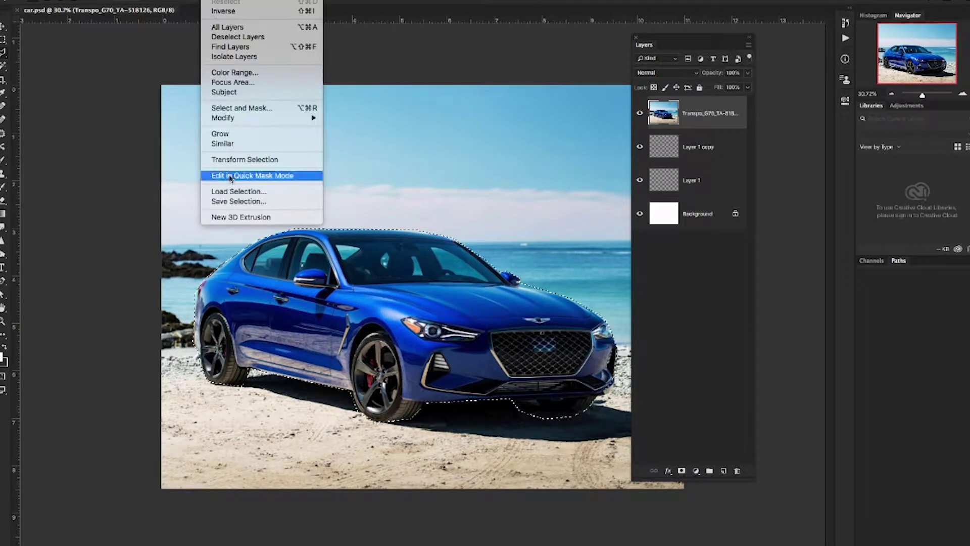
left_click(239, 201)
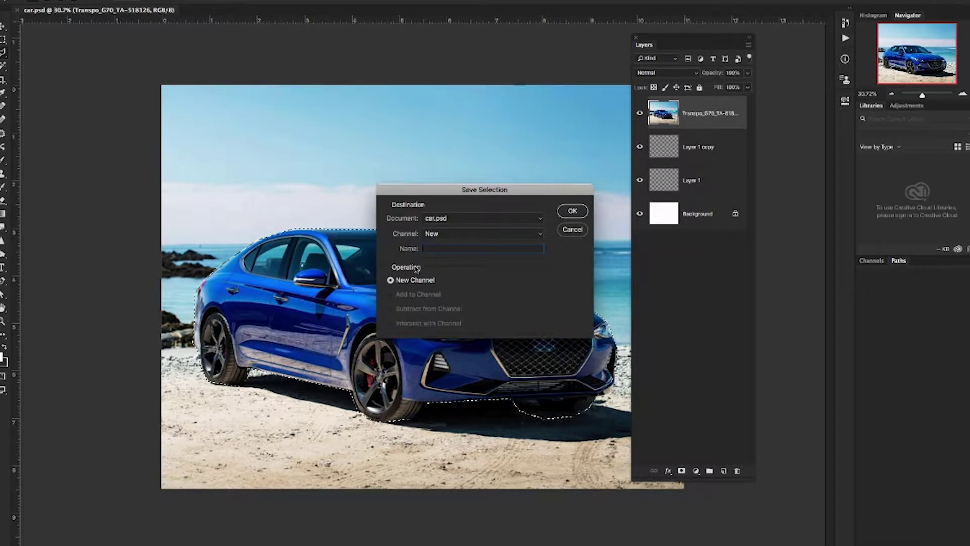
left_click(447, 233)
left_click(447, 232)
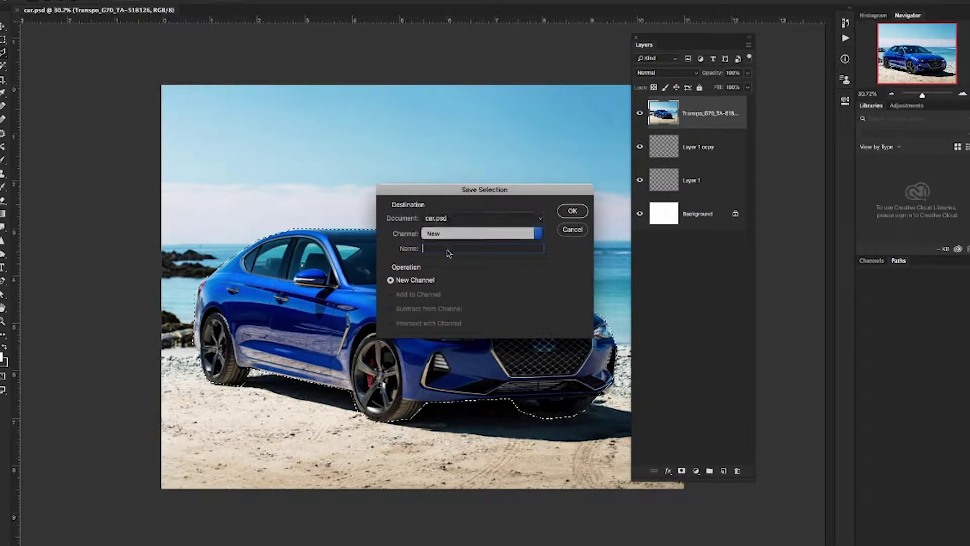
type("car")
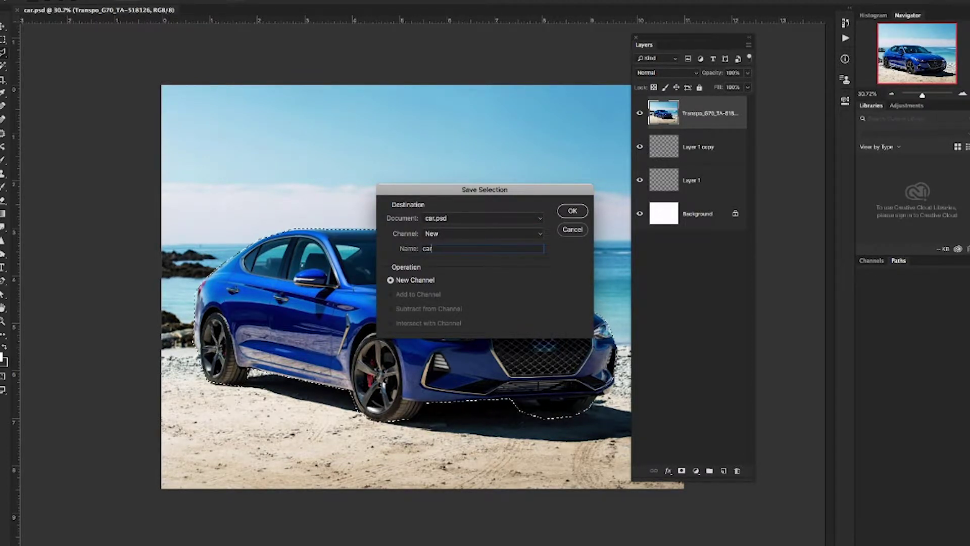
left_click(573, 211)
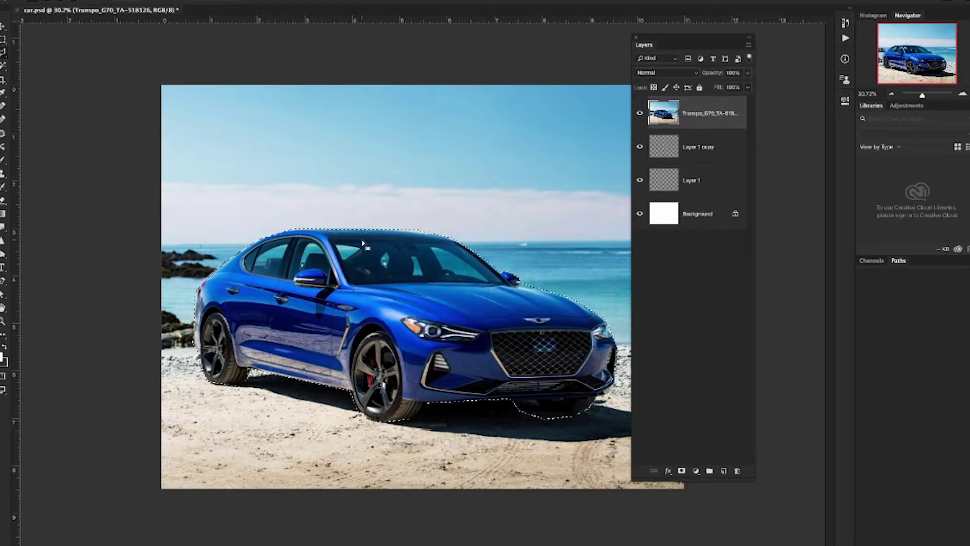
Clear the active selection and load the saved "car" channel as a new selection
key("ctrl+d")
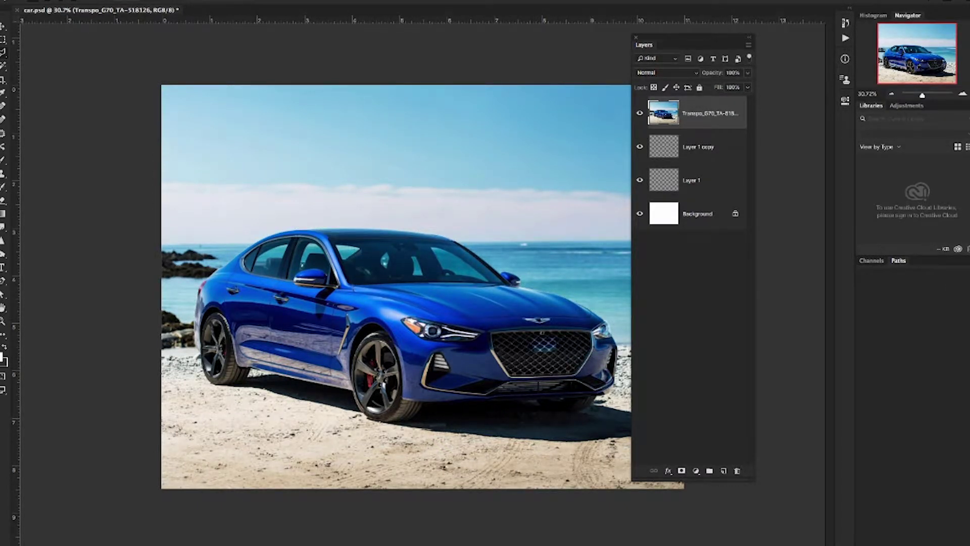
left_click(212, 1)
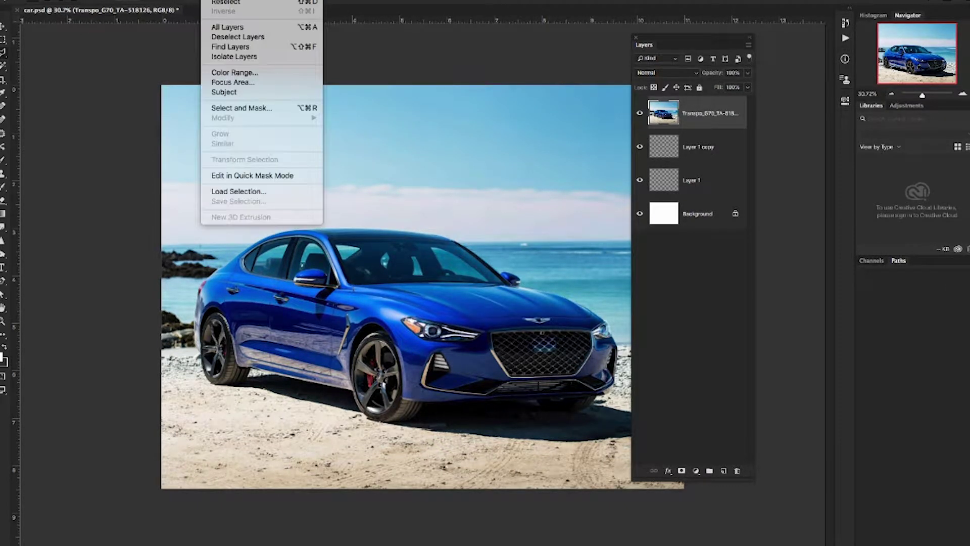
left_click(235, 192)
left_click(460, 234)
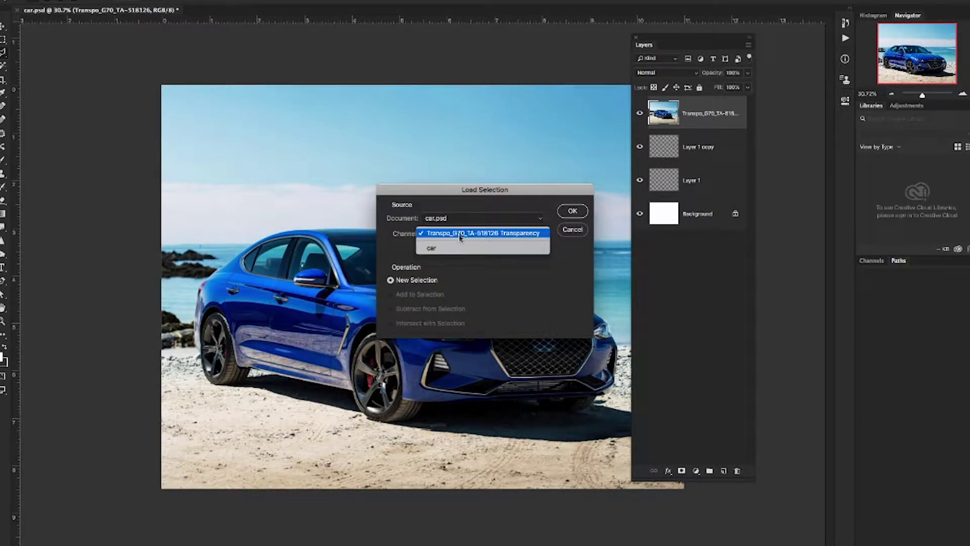
left_click(462, 248)
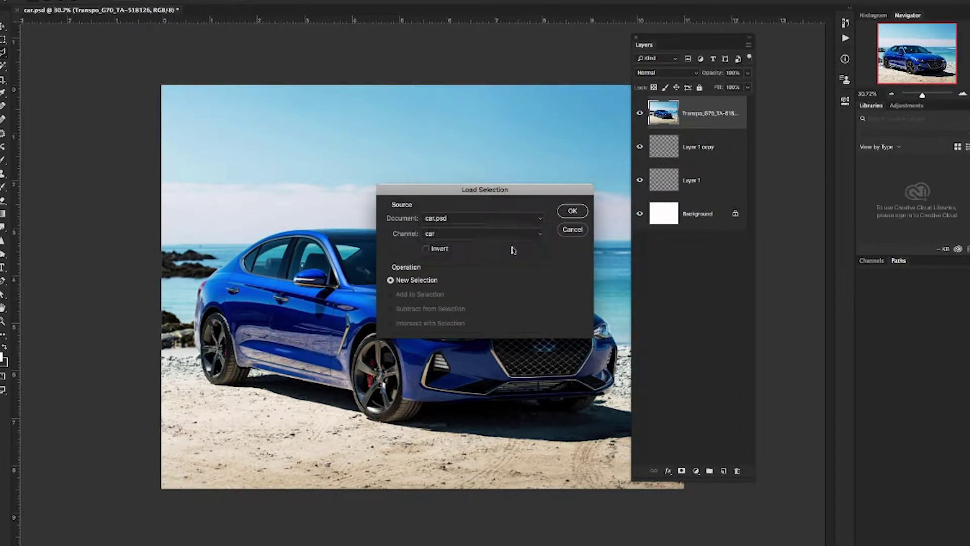
left_click(579, 218)
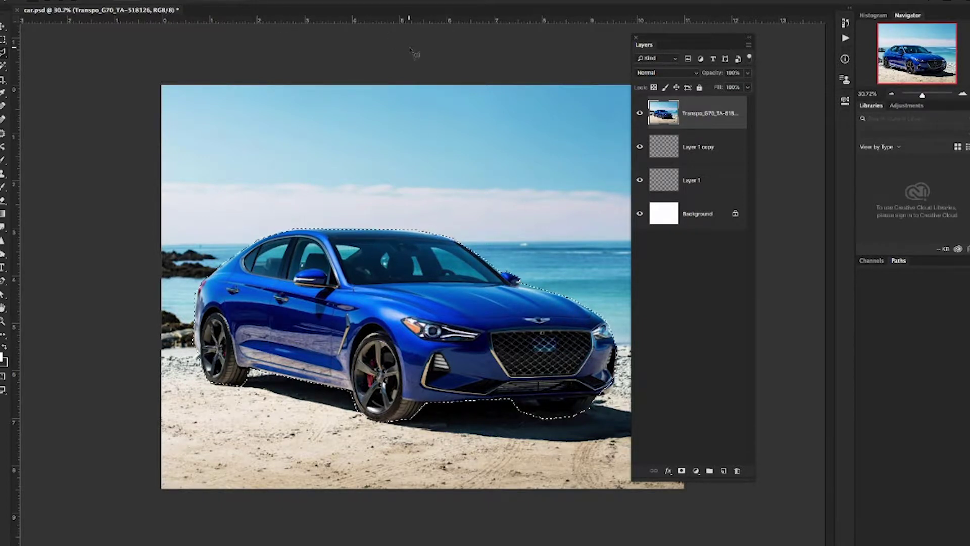
Invert the car selection, delete the beach background around the car, and deselect
key("ctrl+shift+i")
key("Delete")
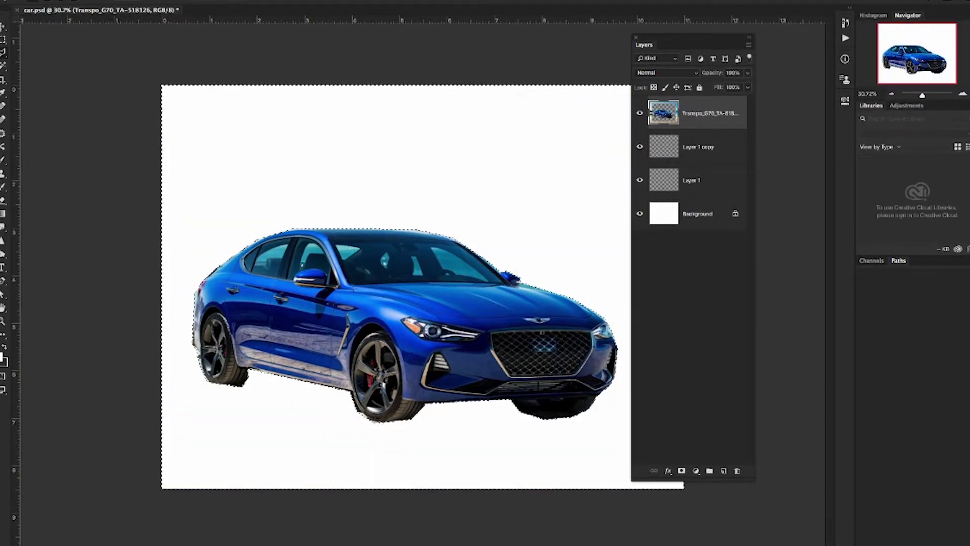
left_click(99, 114)
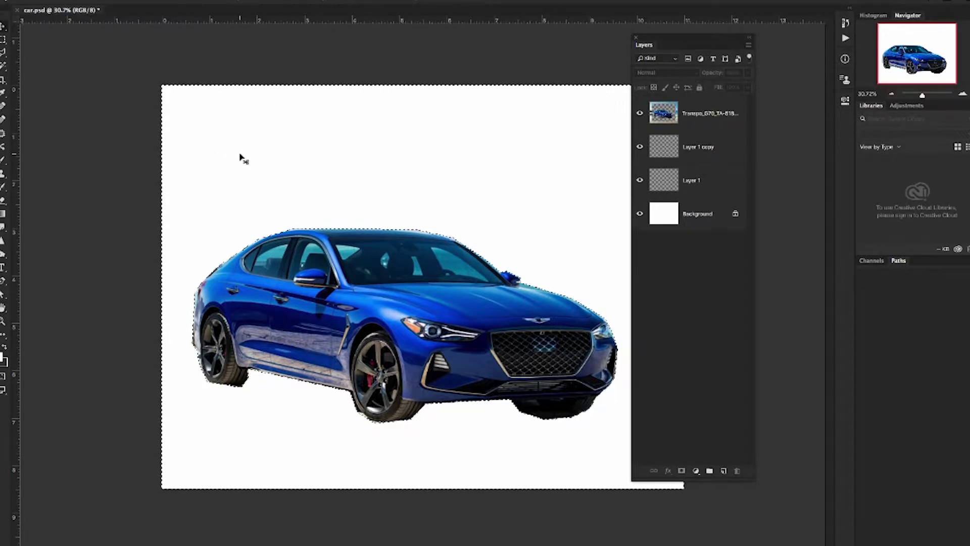
key("ctrl+d")
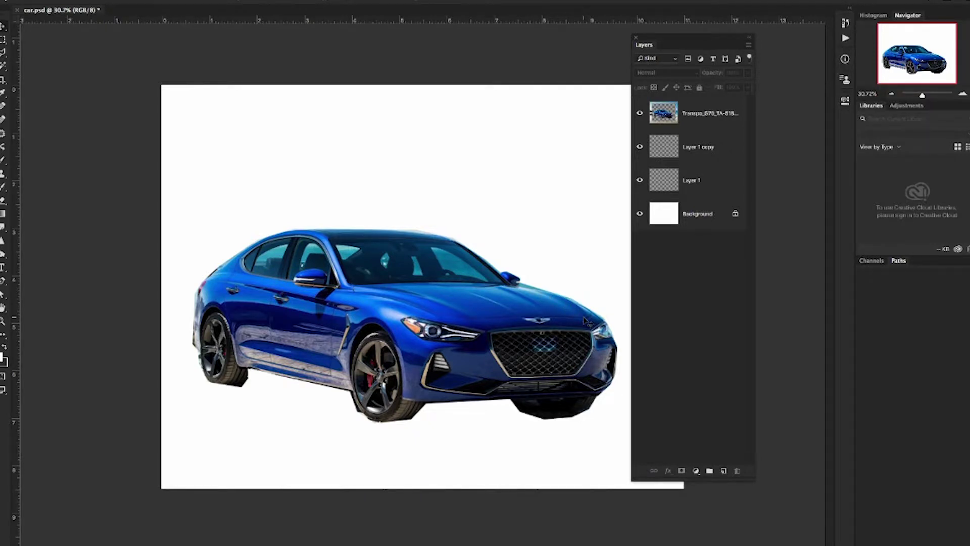
Select the cut-out car's layer and load its outline as a selection
left_click(382, 318)
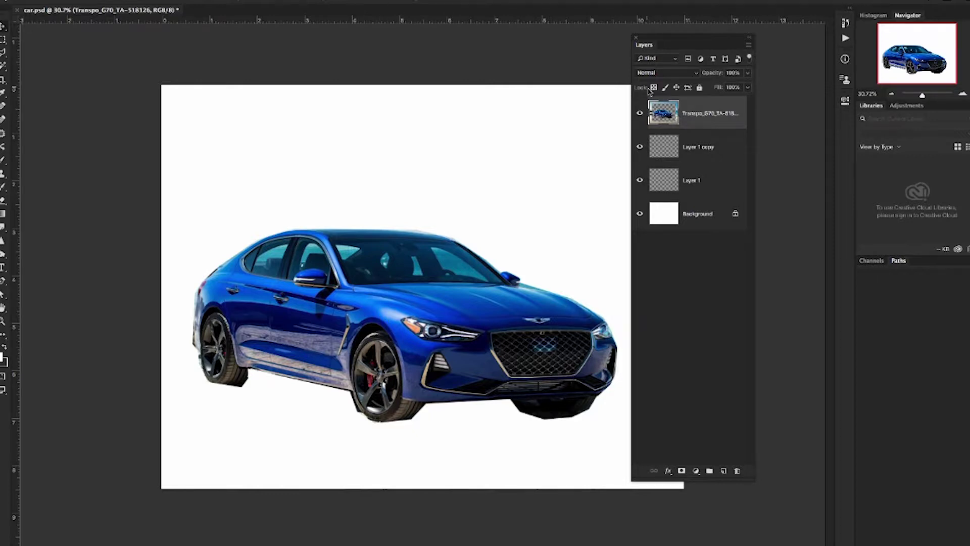
left_click(666, 113, "ctrl")
left_click(217, 1)
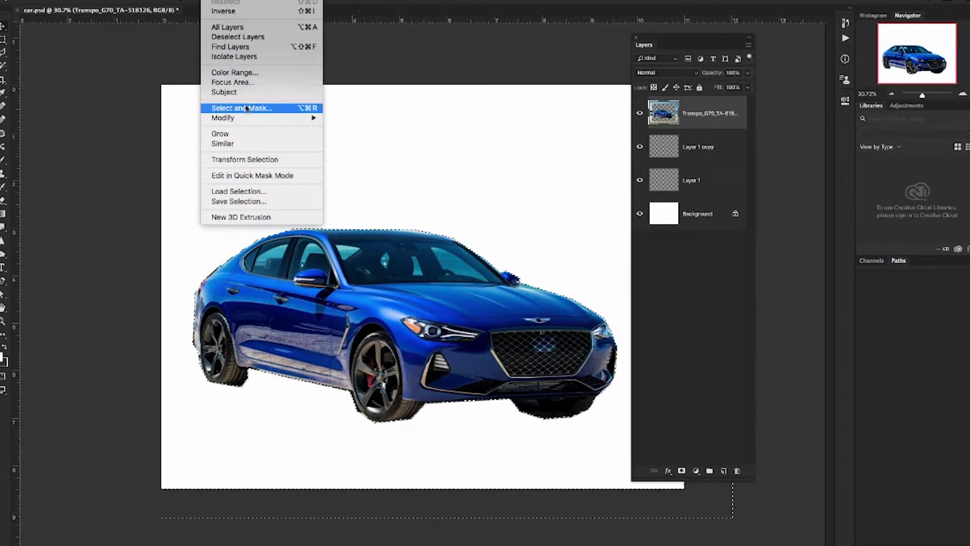
mouse_move(251, 116)
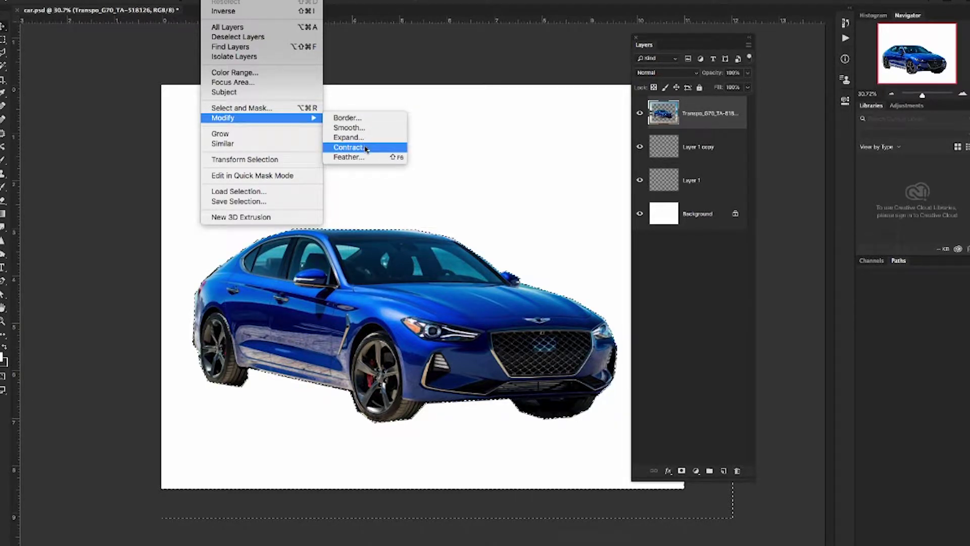
key("Escape")
key("super+equal")
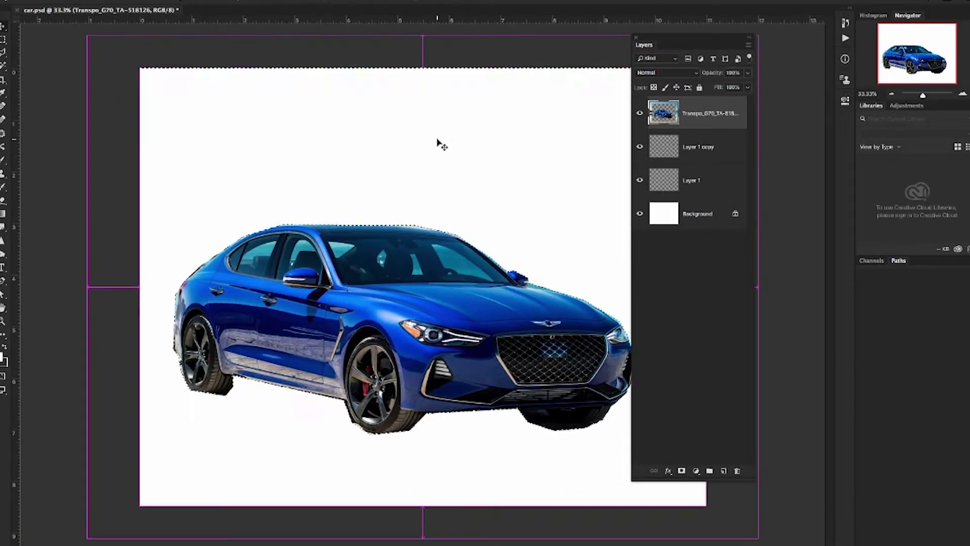
key("super+equal")
key("super+equal")
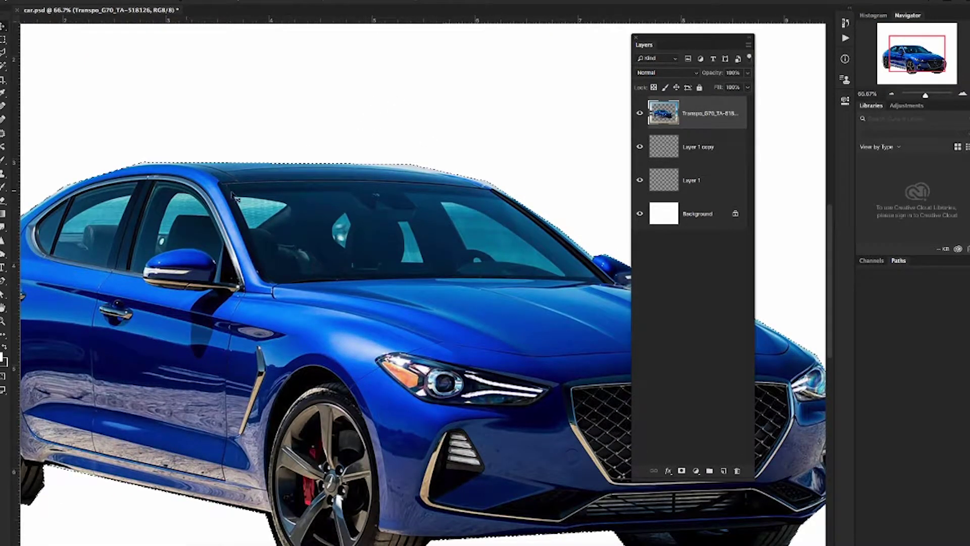
Contract the selection around the car by 20 pixels
left_click(215, 1)
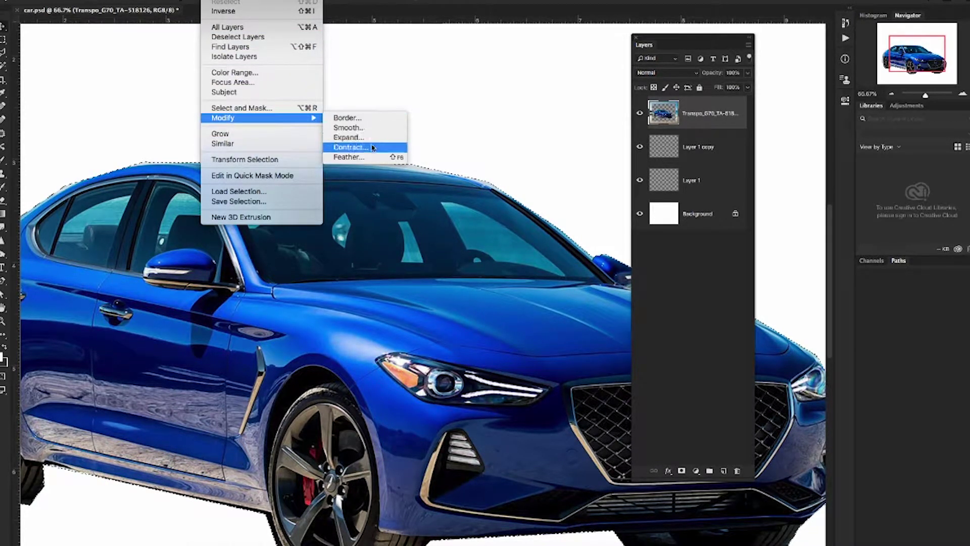
left_click(373, 147)
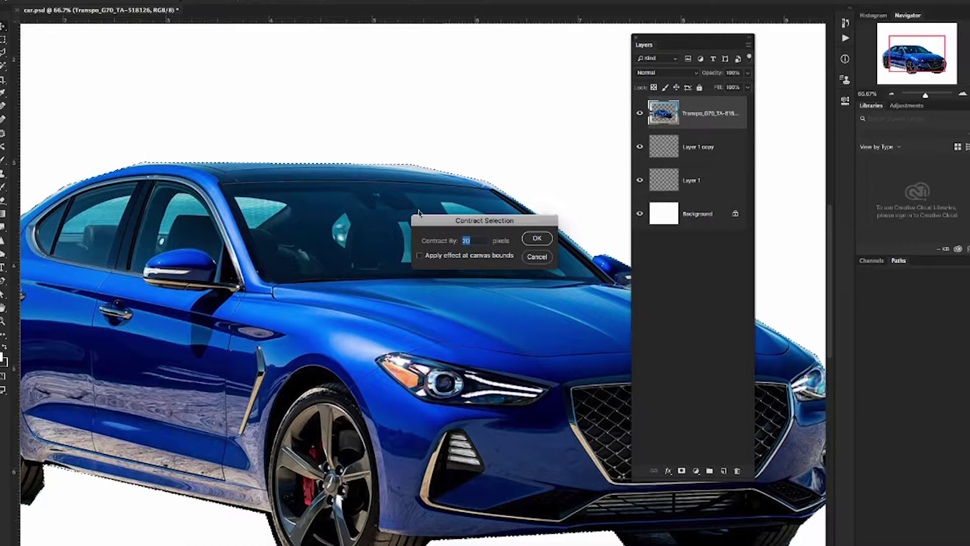
left_click(536, 239)
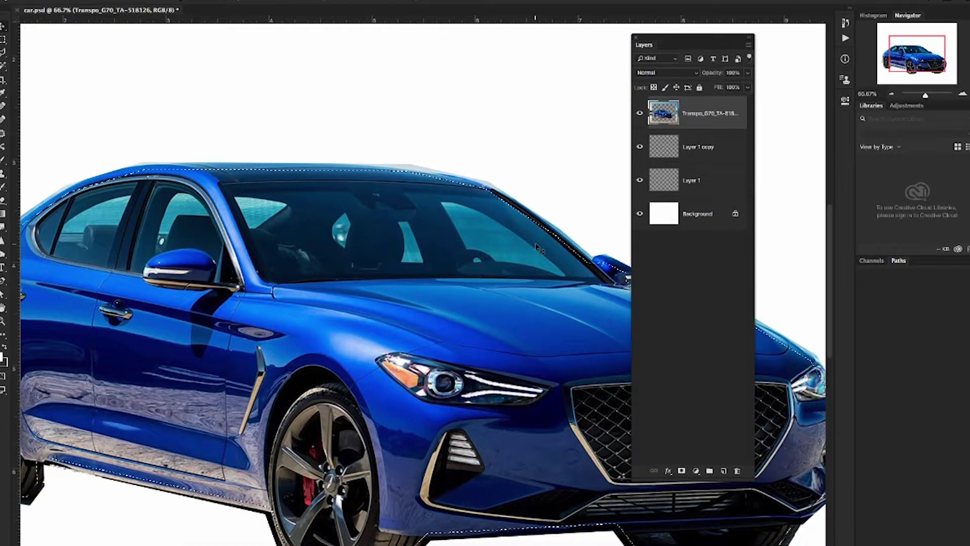
Invert the contracted selection, delete the fringe around the car, and undo back to the original outline selection
left_click(222, 0)
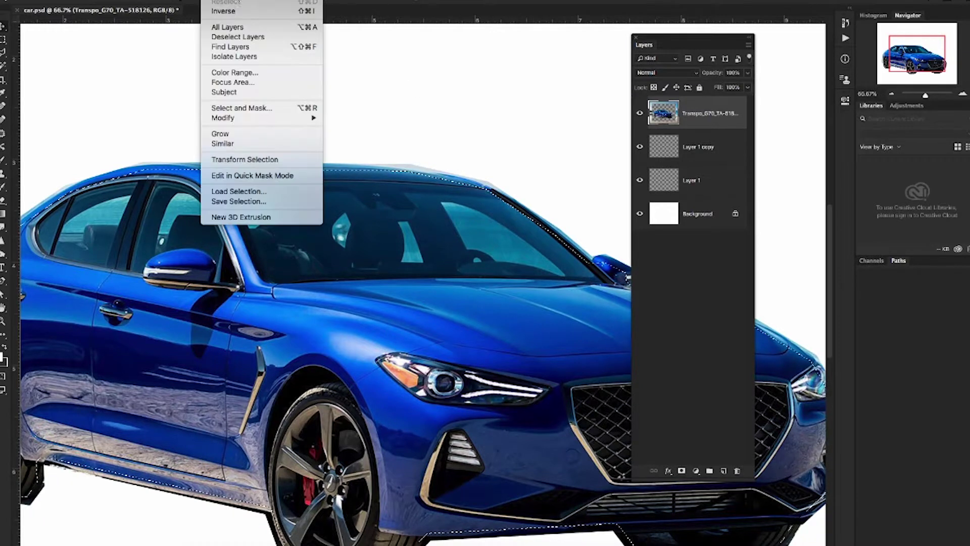
left_click(228, 12)
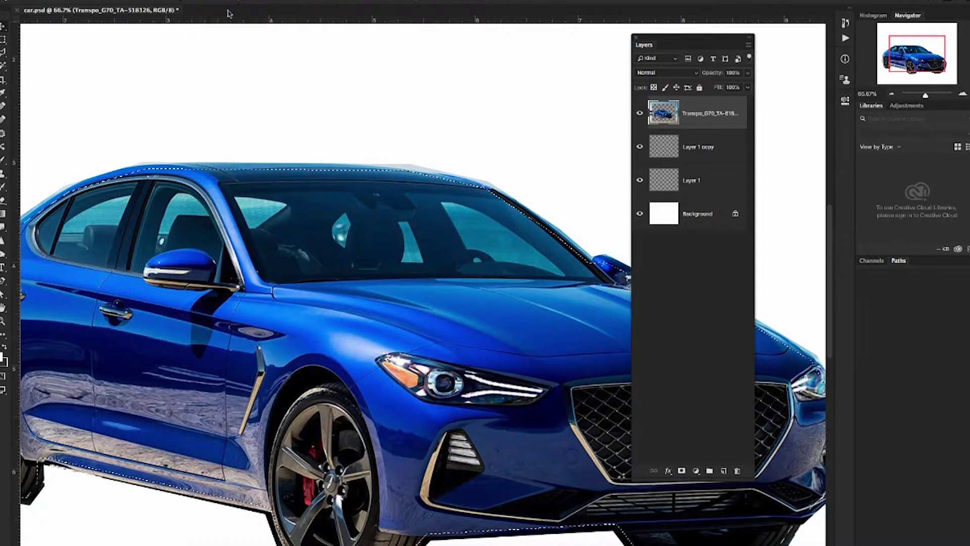
key("Delete")
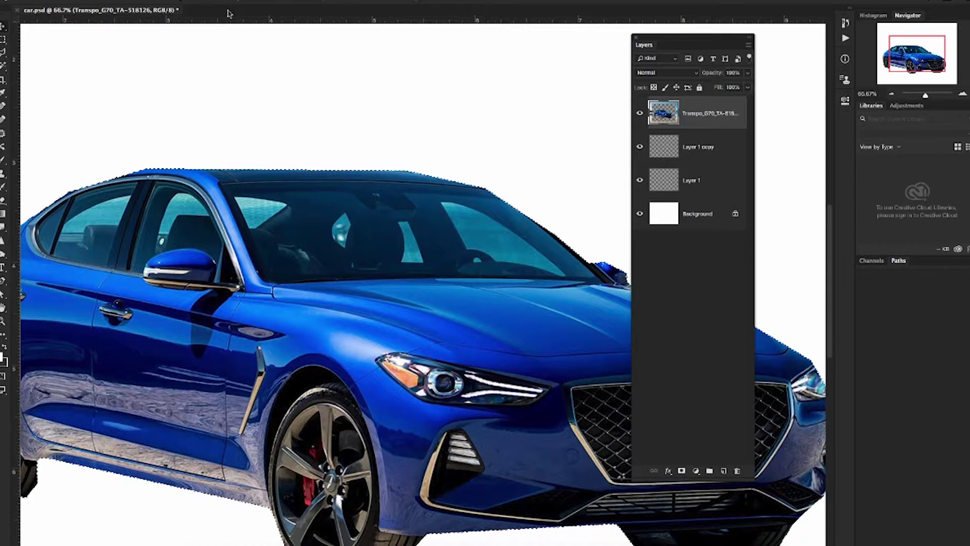
key("ctrl+z")
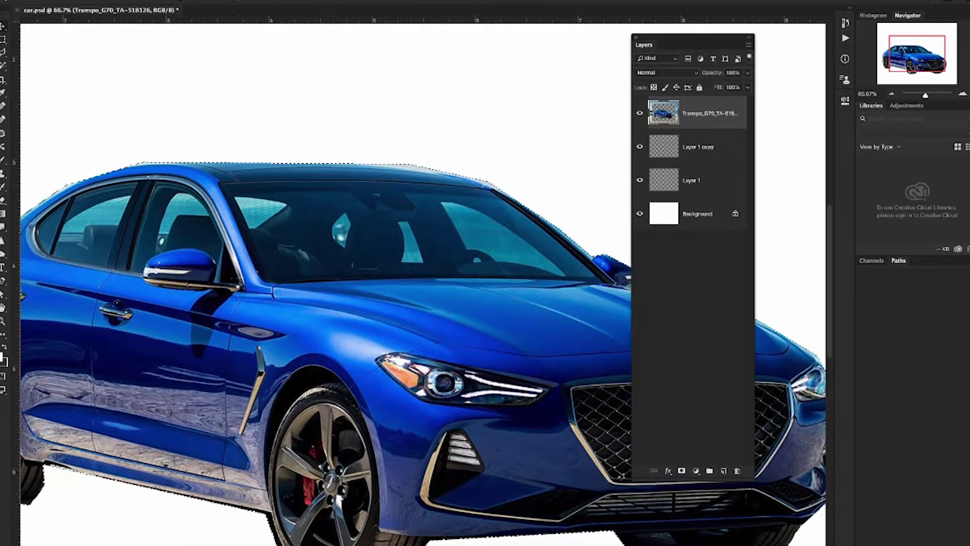
Expand the car's outline selection by 20 pixels and undo the expansion
left_click(212, 0)
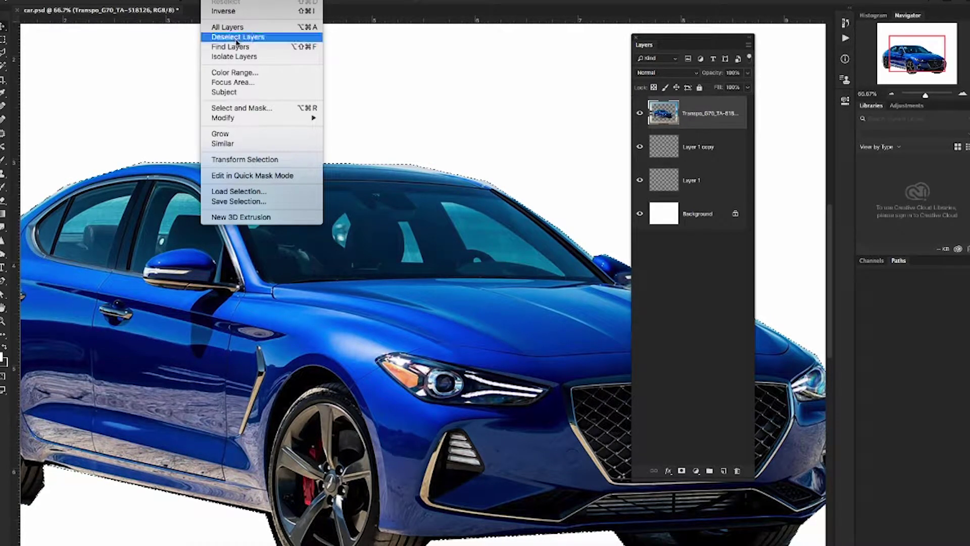
mouse_move(253, 118)
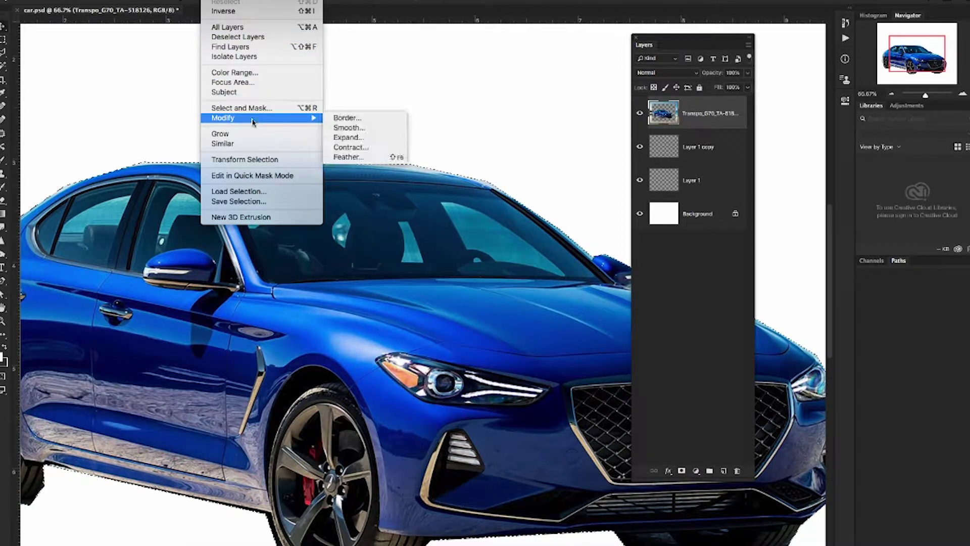
left_click(367, 140)
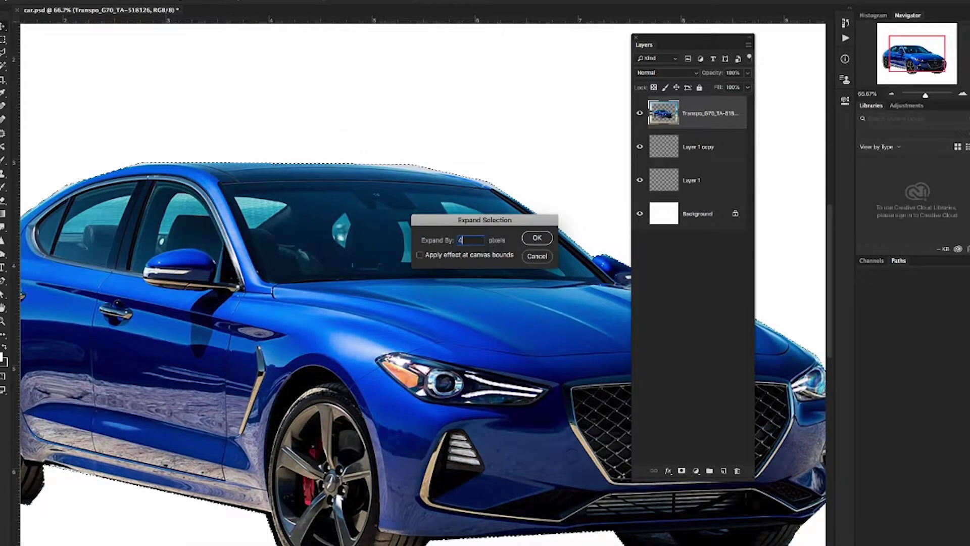
type("20")
left_click(536, 238)
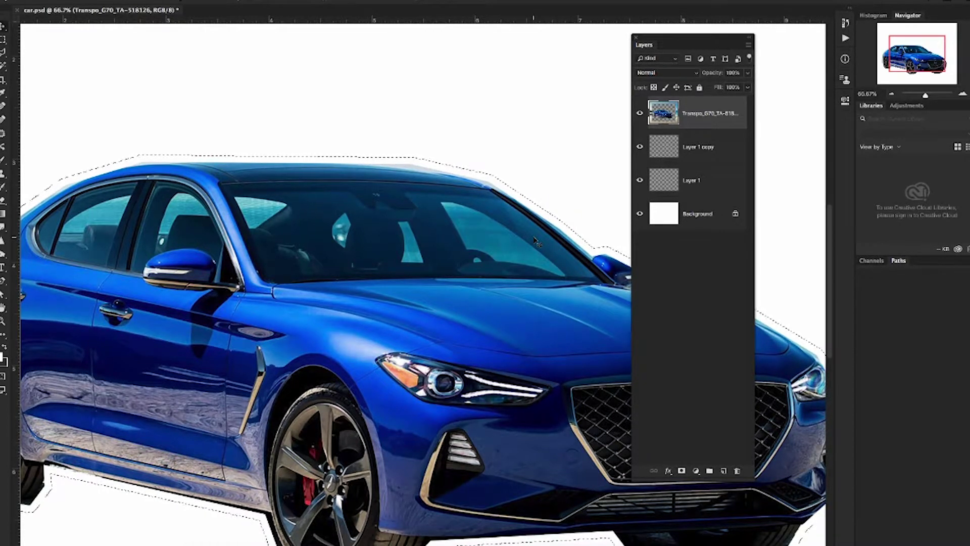
key("ctrl+z")
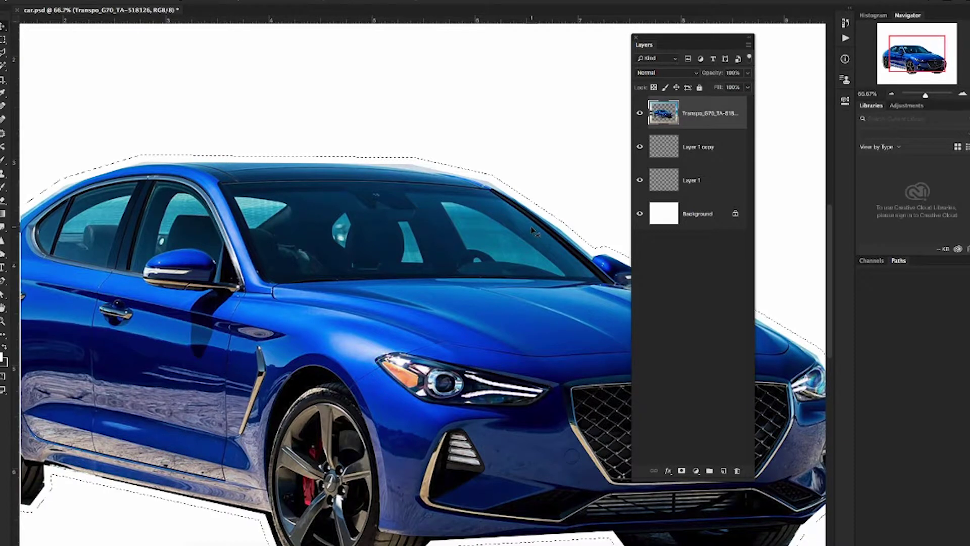
Feather the car's outline selection by 32 pixels, invert it, and delete the surrounding area to soften the car's edges
left_click(217, 0)
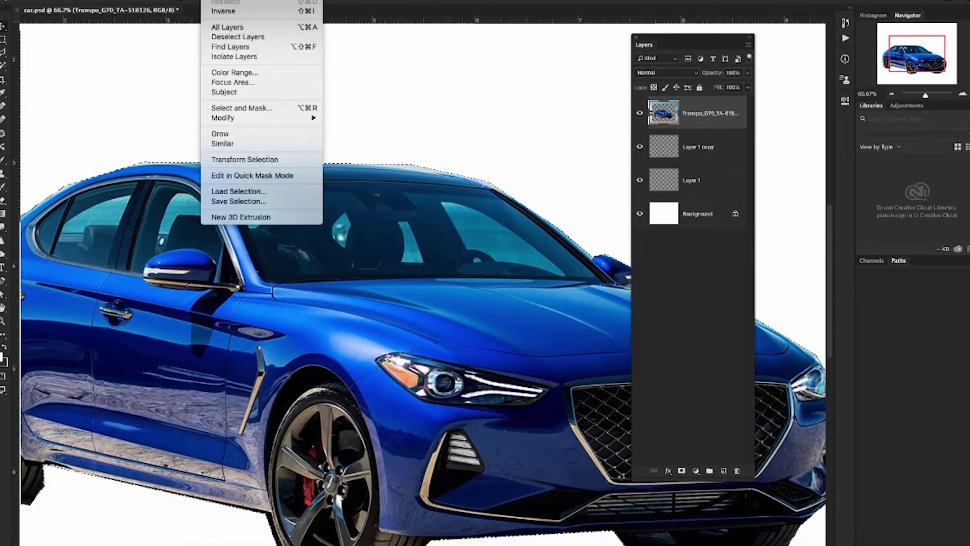
mouse_move(242, 0)
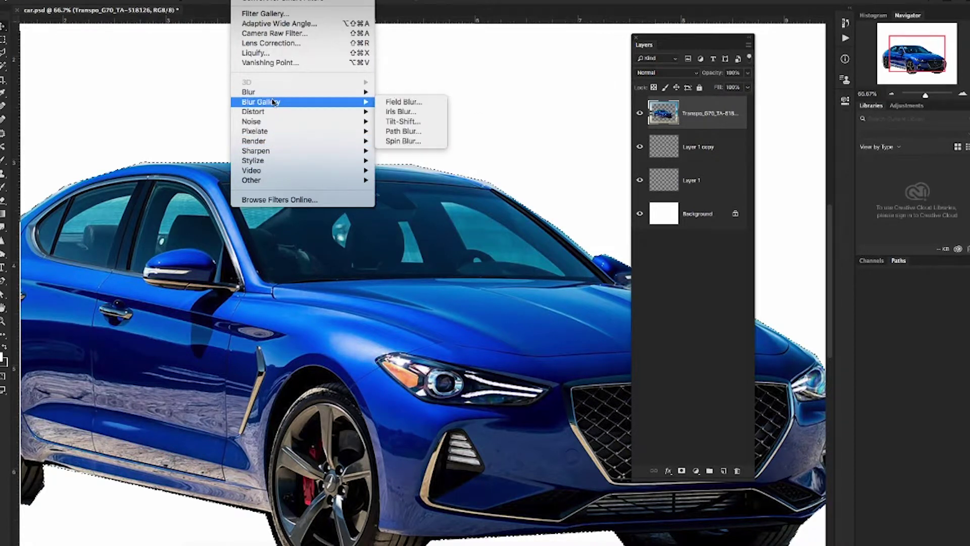
mouse_move(231, 120)
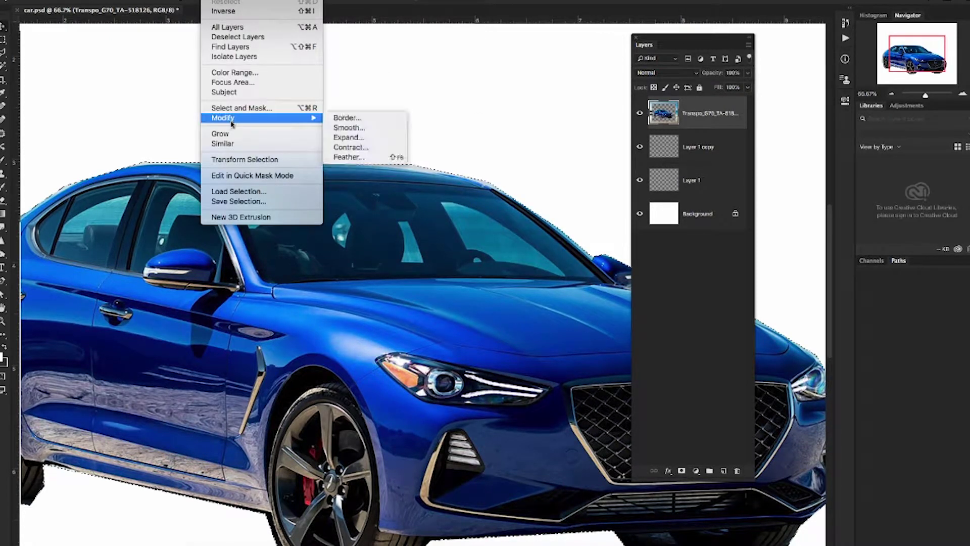
left_click(357, 156)
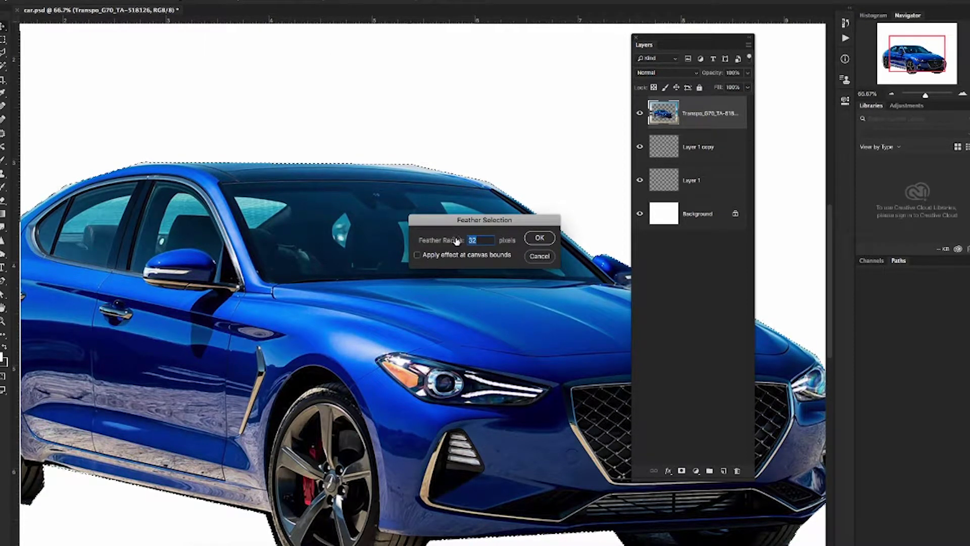
left_click(533, 238)
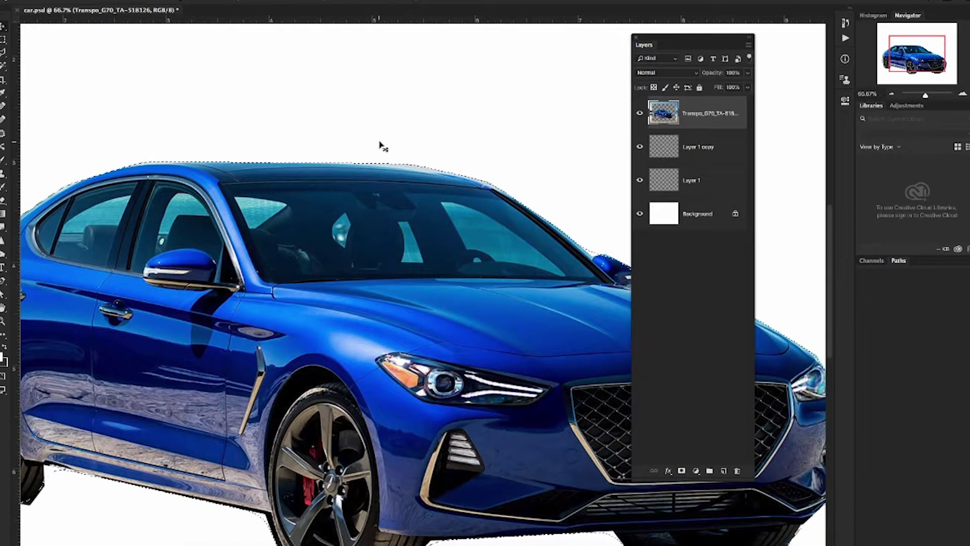
key("ctrl+d")
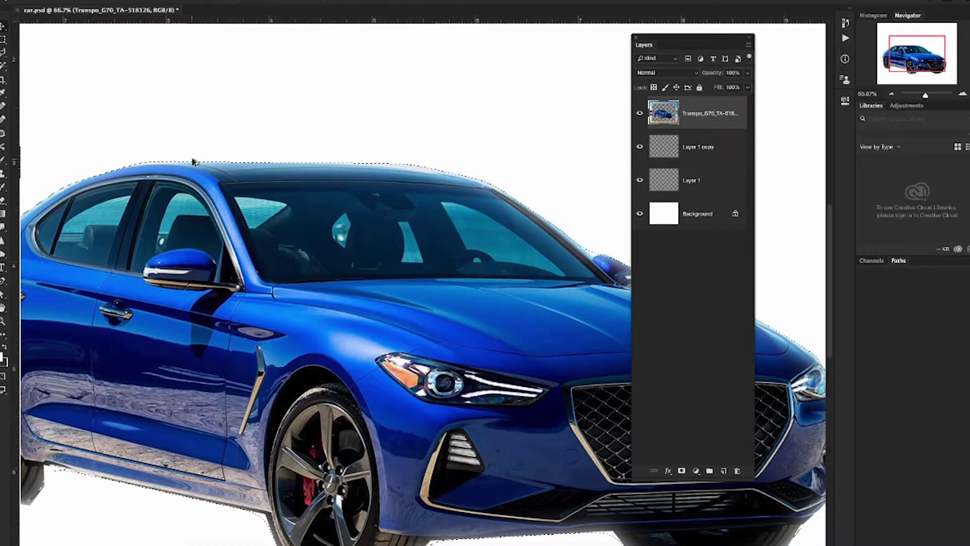
left_click(214, 0)
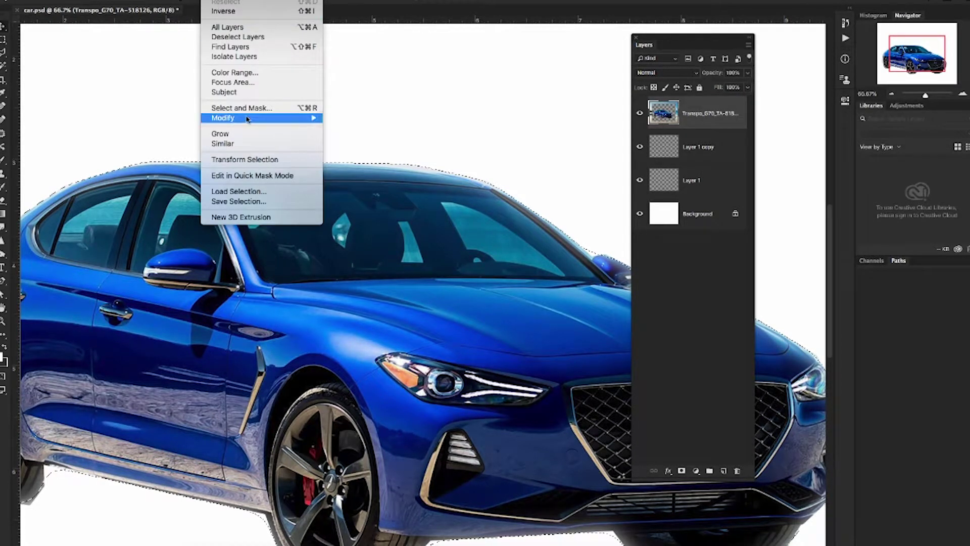
mouse_move(246, 117)
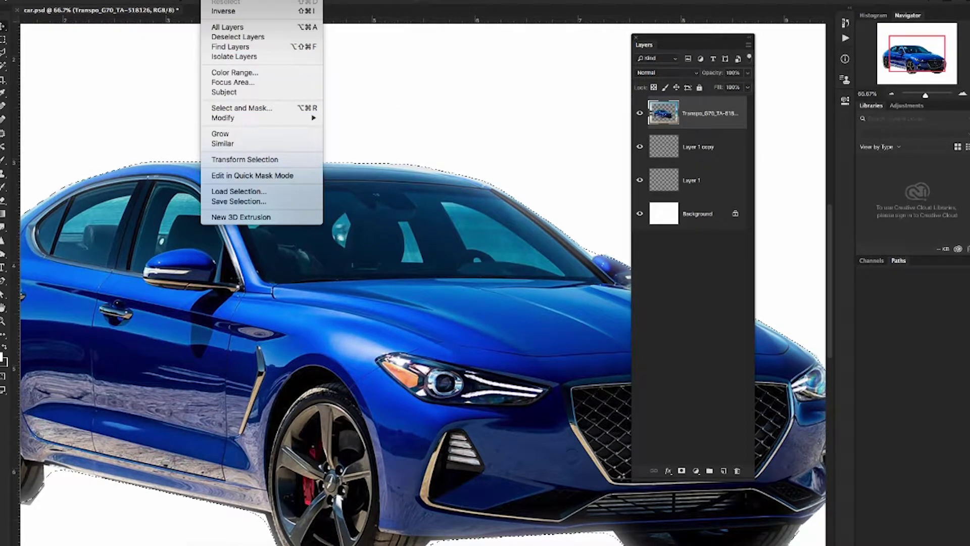
left_click(360, 47)
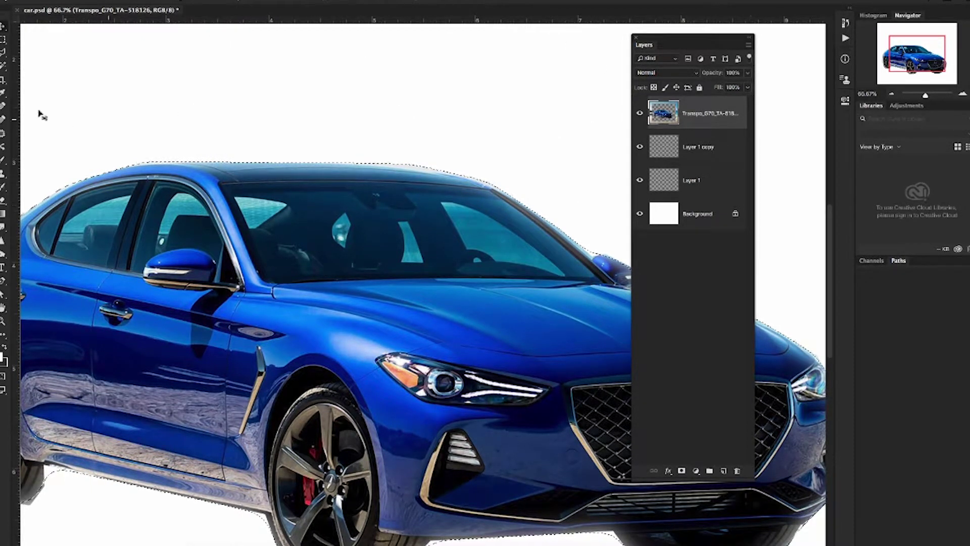
Hide the car layer so that only the feathered selection outline shows on the whole canvas
left_click(640, 113)
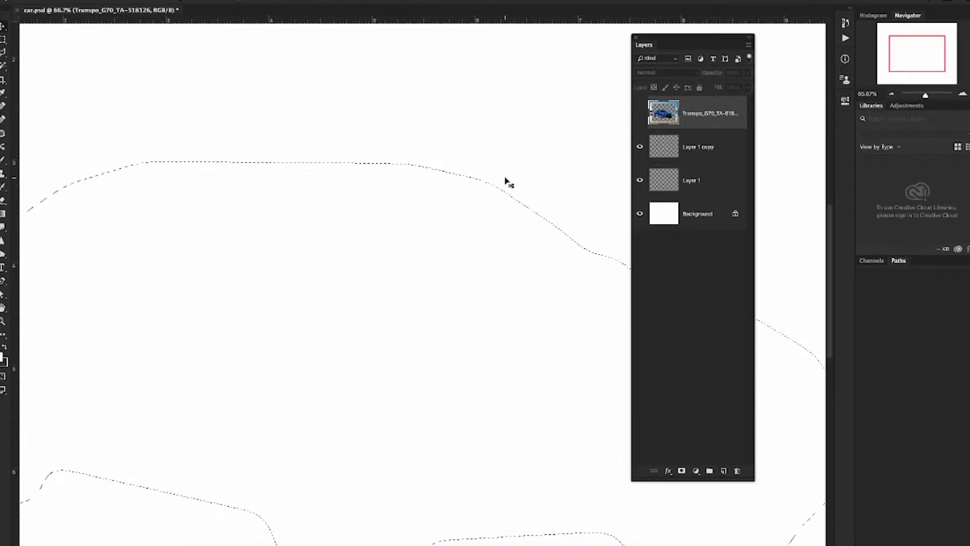
key("ctrl+d")
key("ctrl+minus")
key("ctrl+minus")
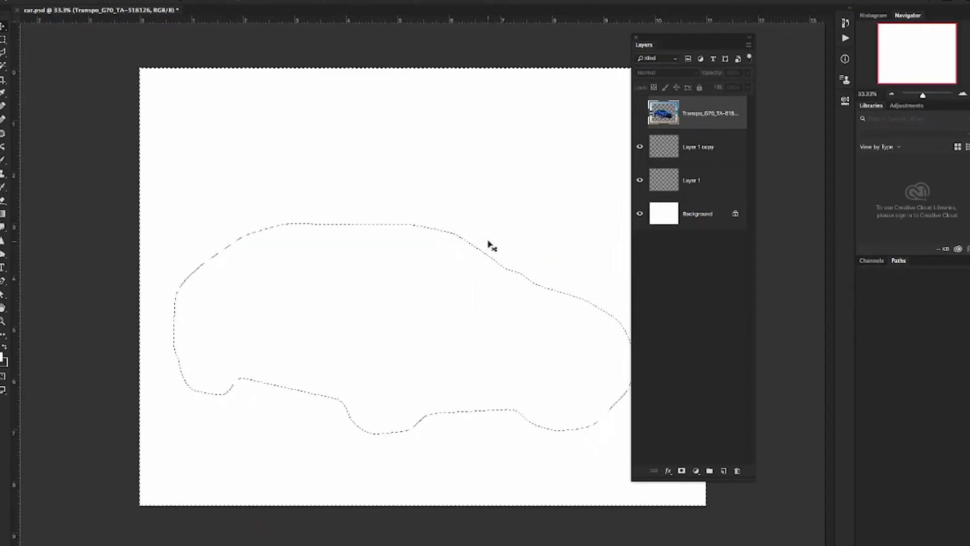
Invert the selection back to the car shape and deselect it
left_click(235, 1)
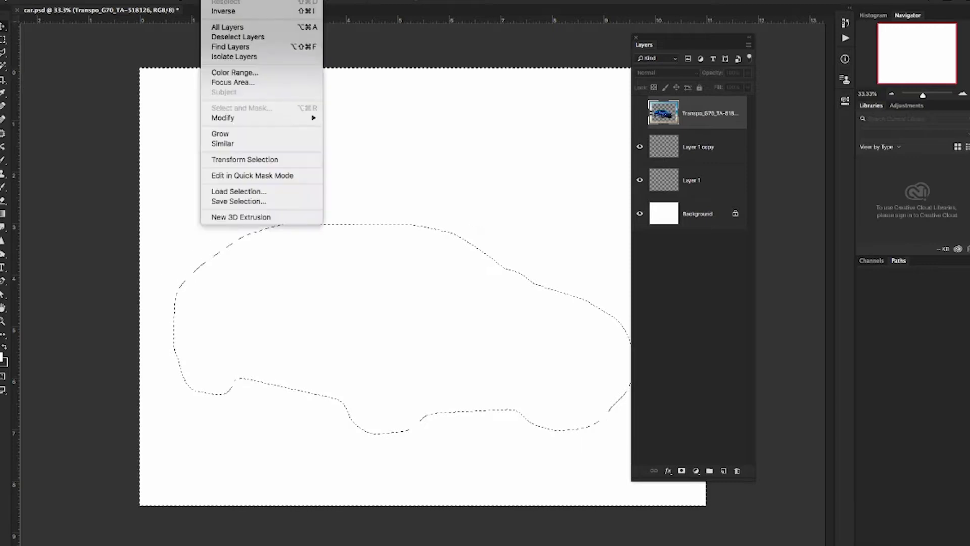
left_click(235, 11)
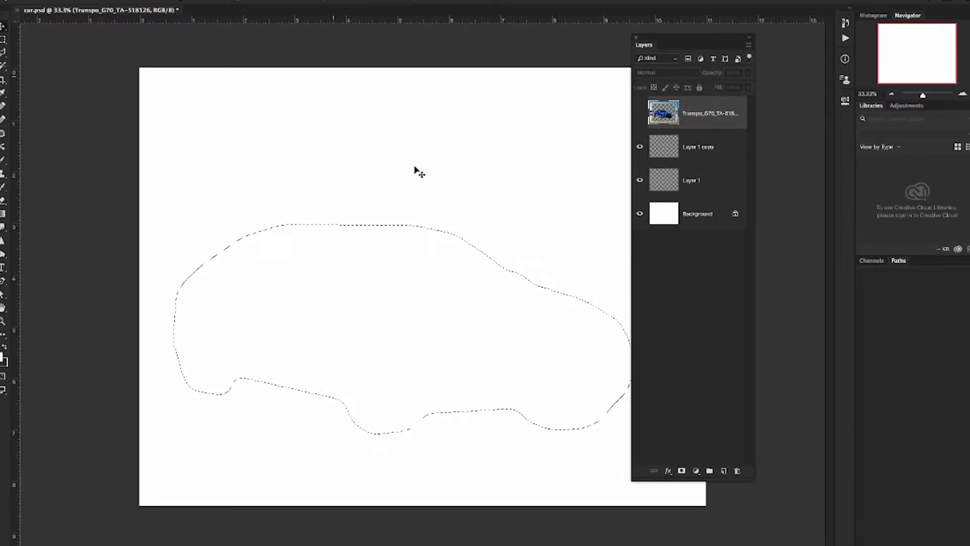
key("ctrl+t")
key("Escape")
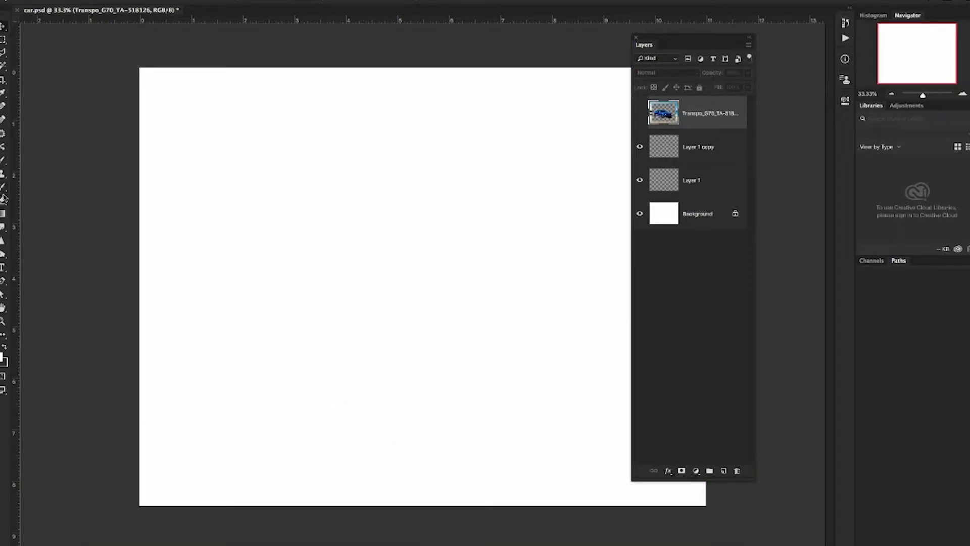
Add the text "BLAH BLAH BLAH" in the upper part of the canvas, enlarge it to about 87.81 pt with a slight tilt, and apply the transformation
left_click(3, 267)
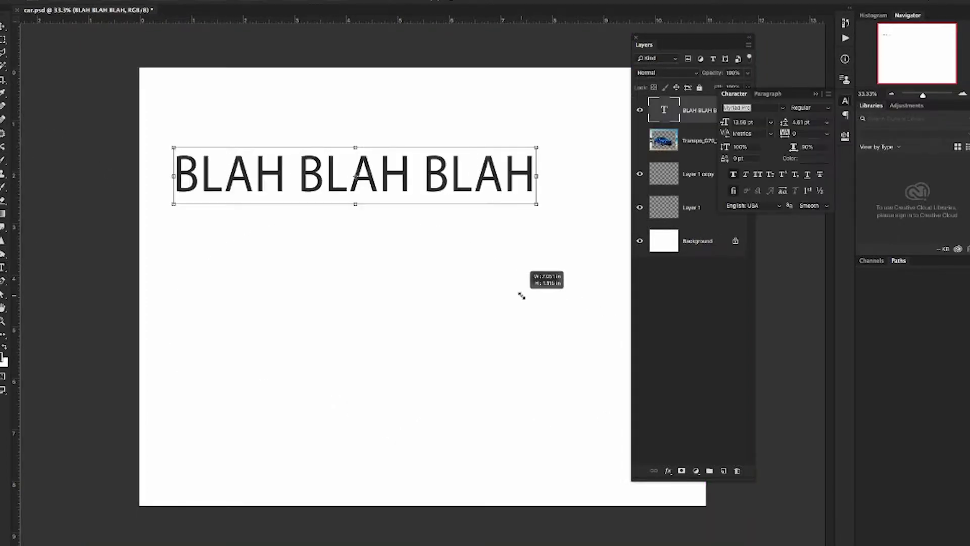
left_click_drag(521, 296, 581, 303)
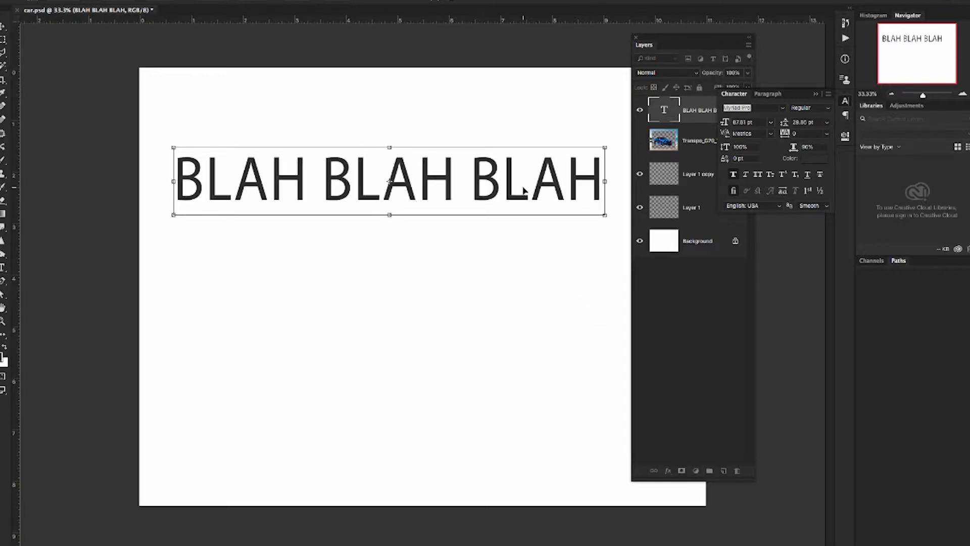
left_click_drag(516, 187, 539, 180)
left_click_drag(518, 236, 526, 232)
left_click(663, 303)
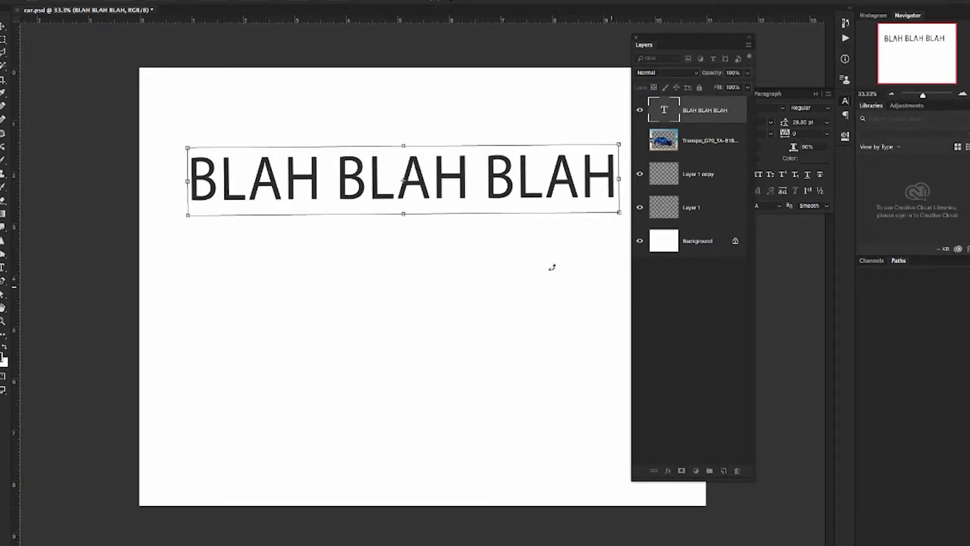
left_click(2, 31)
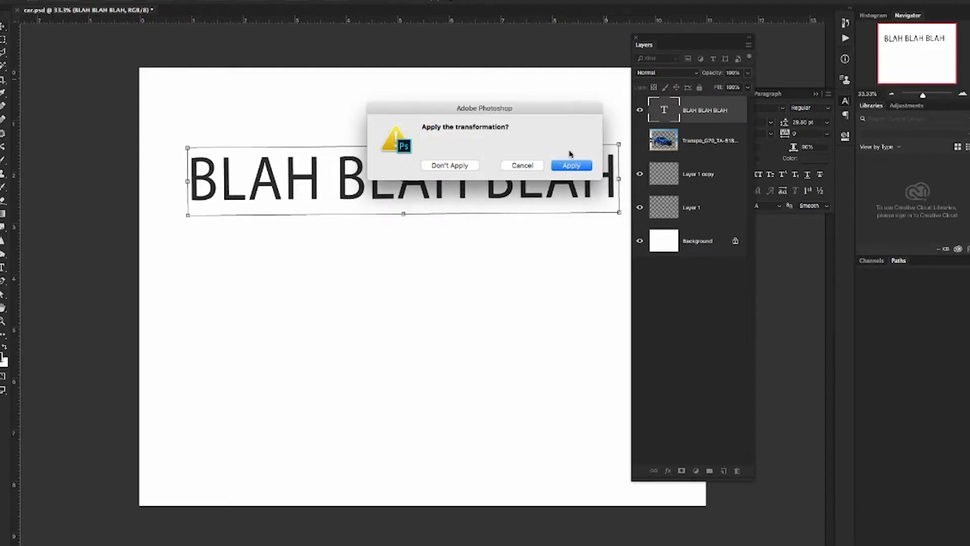
left_click(571, 163)
Load the BLAH BLAH BLAH text's outline as a selection and expand it by 25 pixels
left_click_drag(703, 35, 845, 54)
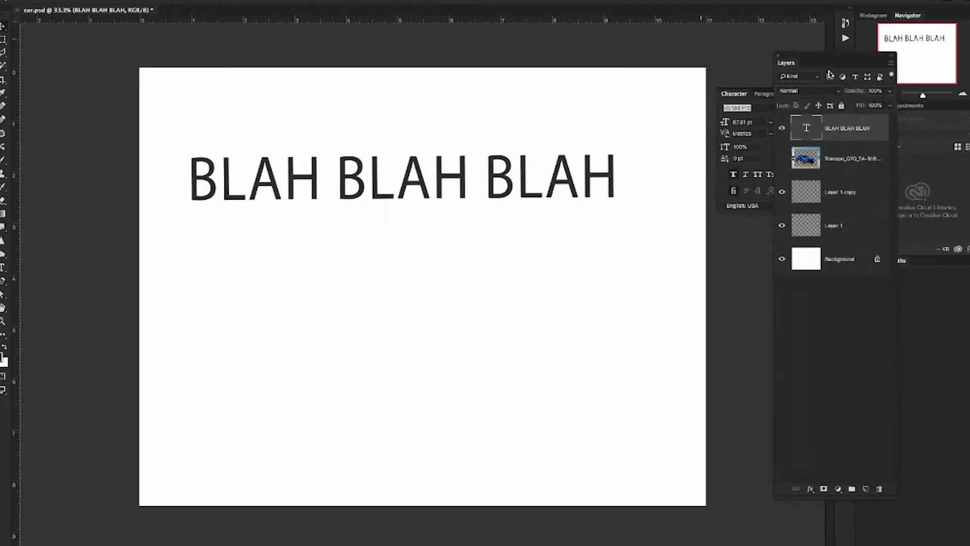
left_click(805, 129, "ctrl")
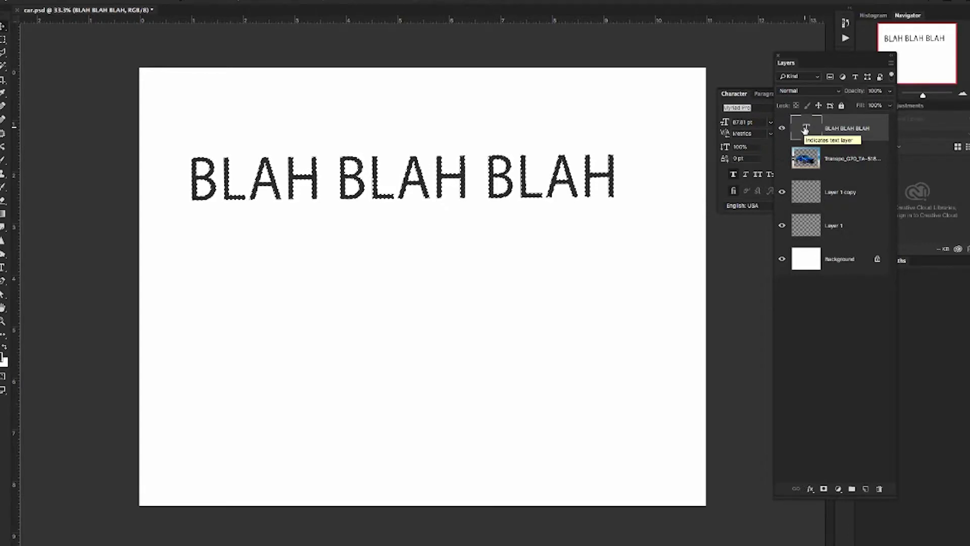
left_click(215, 0)
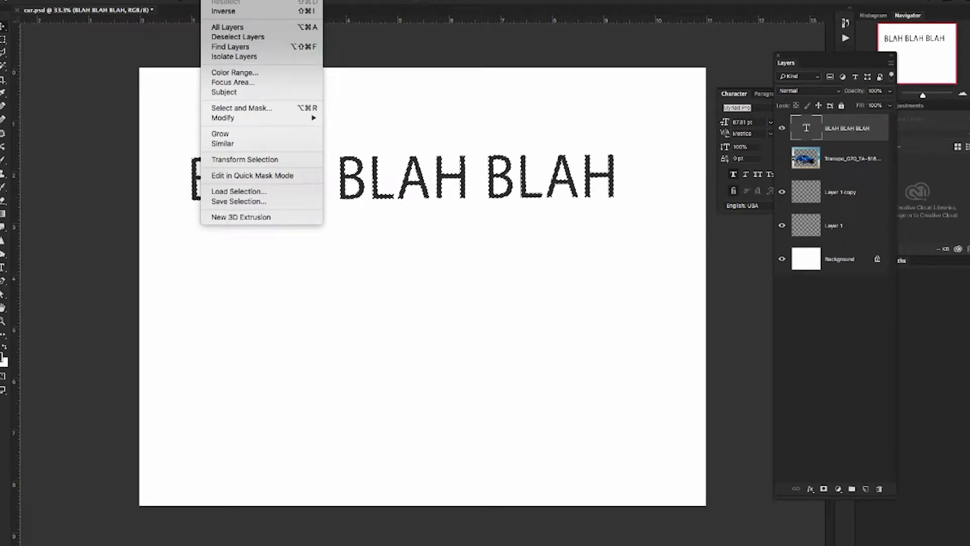
mouse_move(303, 117)
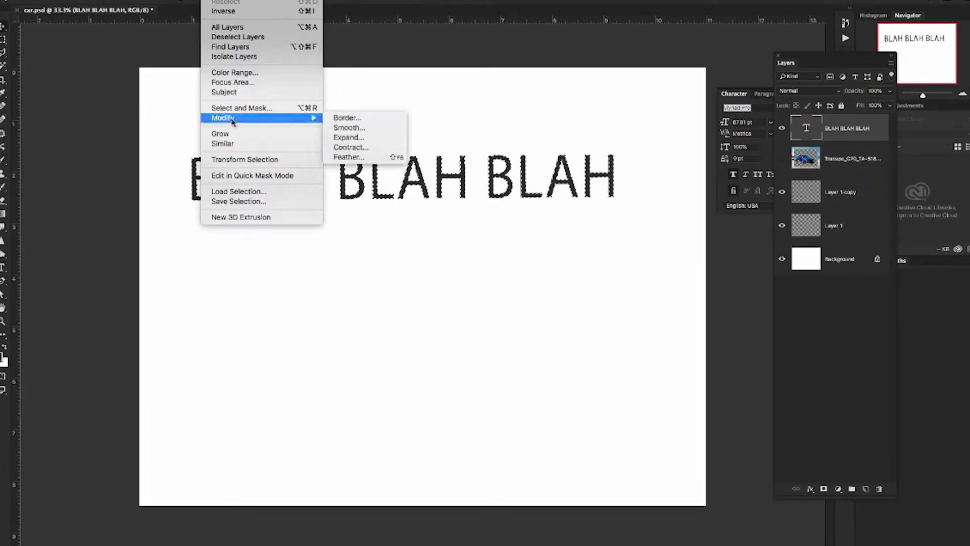
left_click(349, 138)
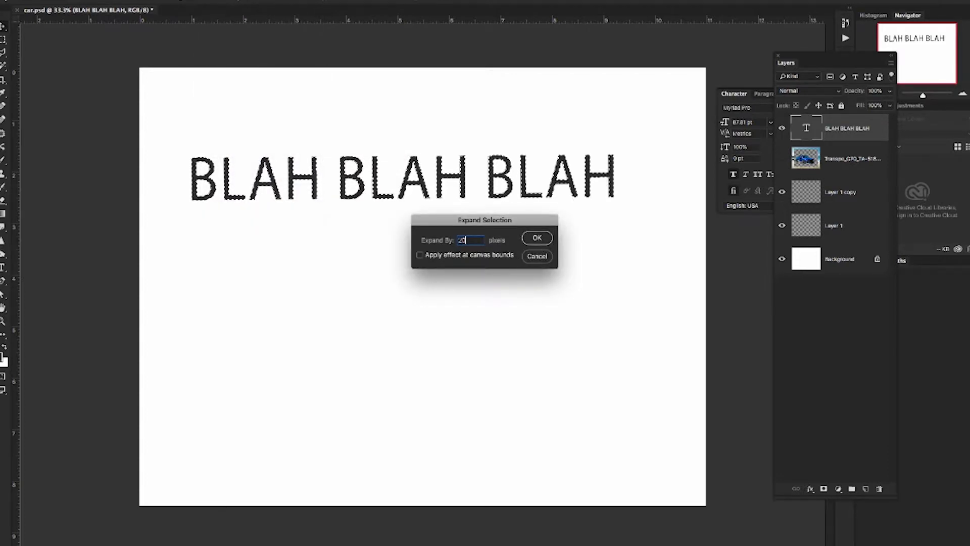
type("25")
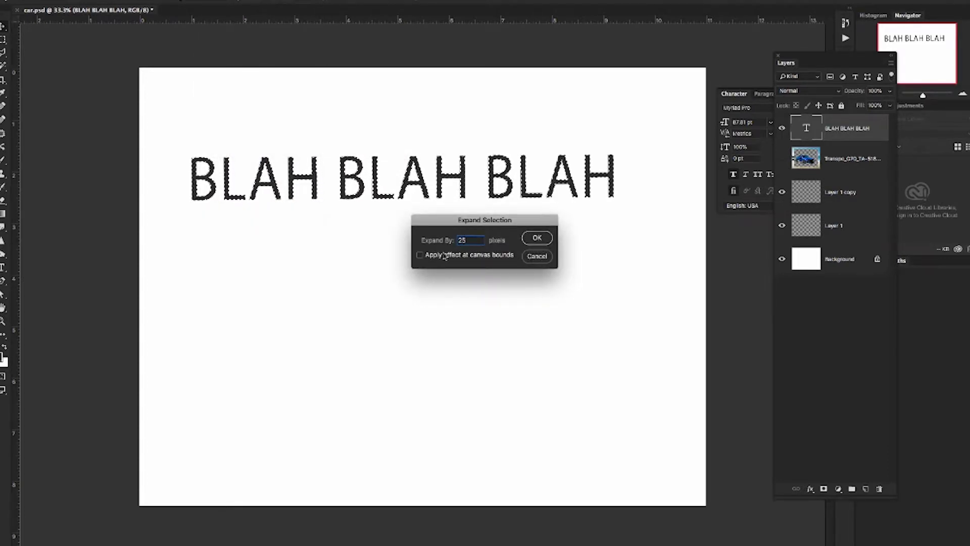
left_click(536, 238)
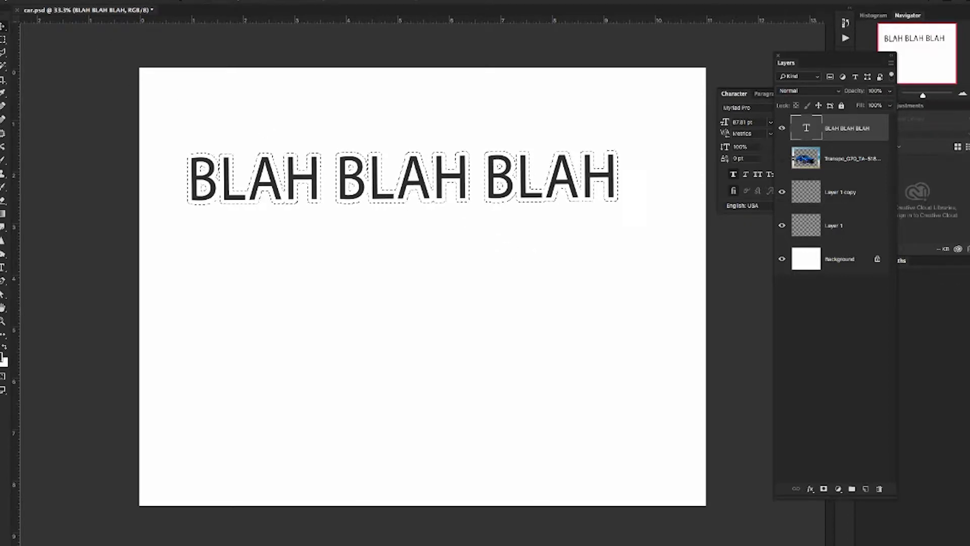
left_click(104, 0)
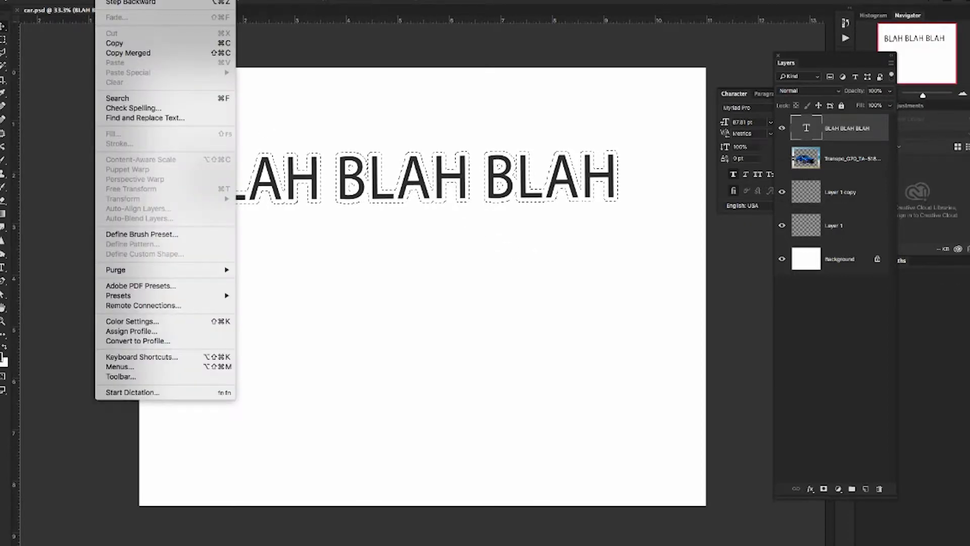
mouse_move(129, 0)
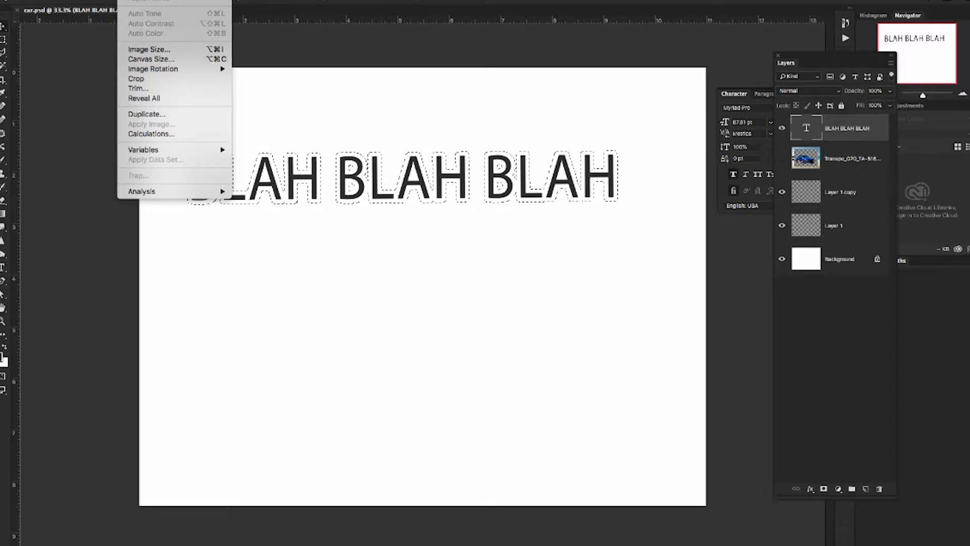
key("Escape")
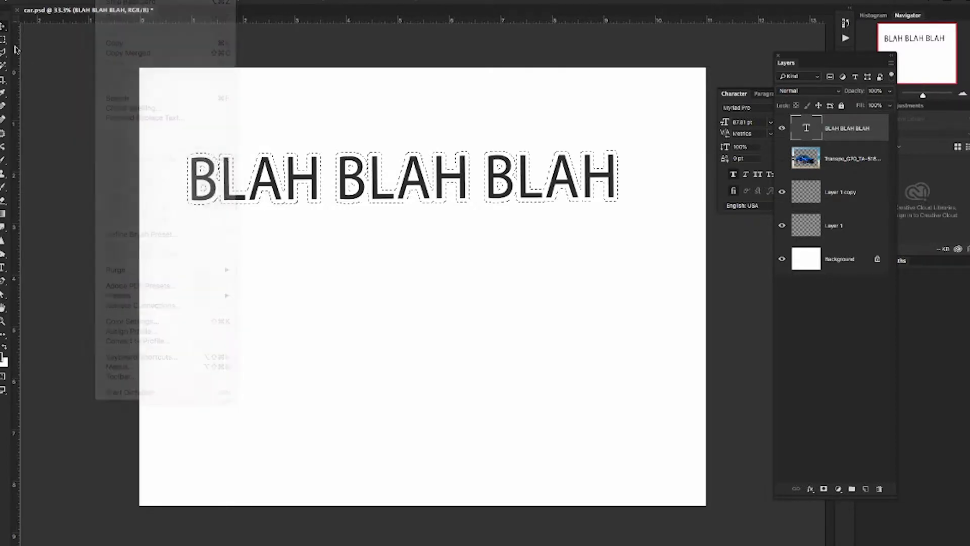
Stroke the expanded text selection on a new layer with a 3 px centered line at 40% opacity, and deselect
left_click(865, 488)
left_click(104, 0)
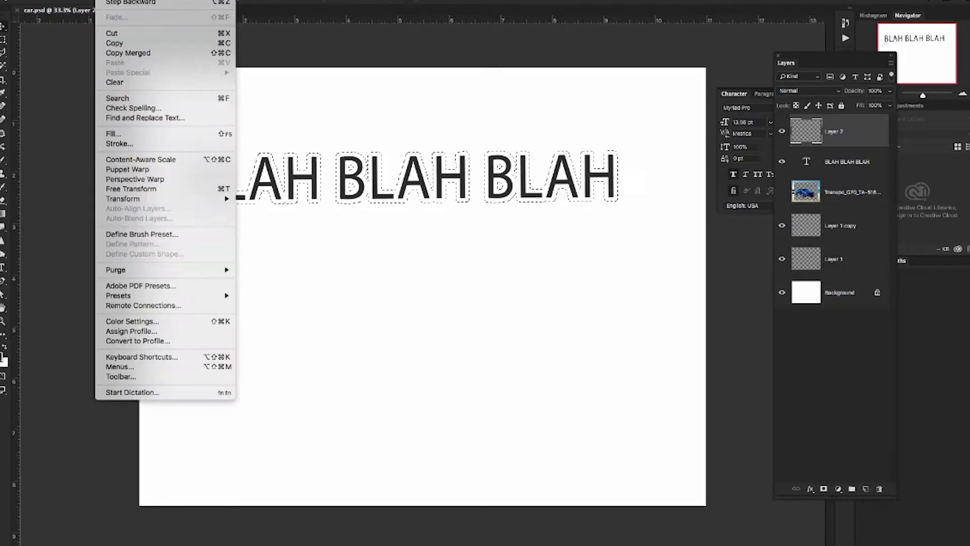
left_click(146, 143)
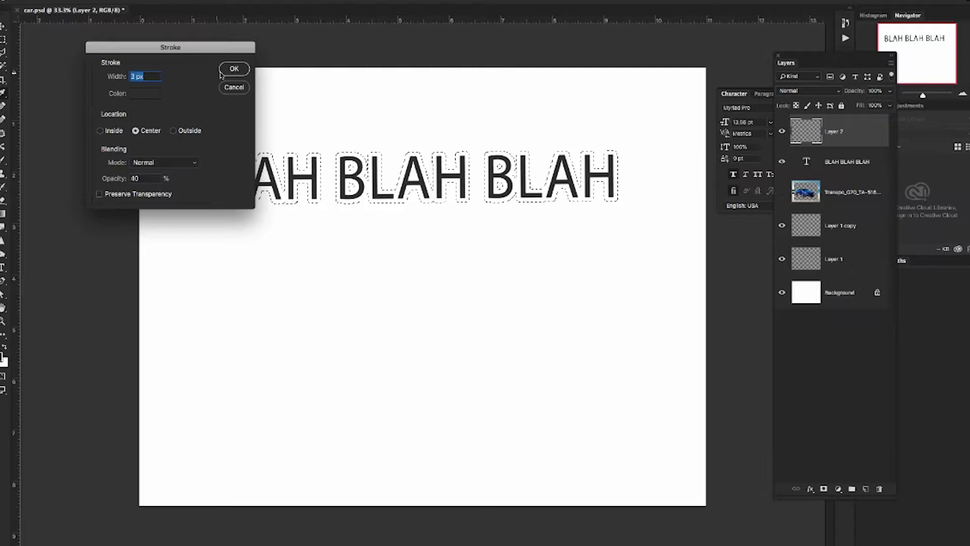
left_click(234, 69)
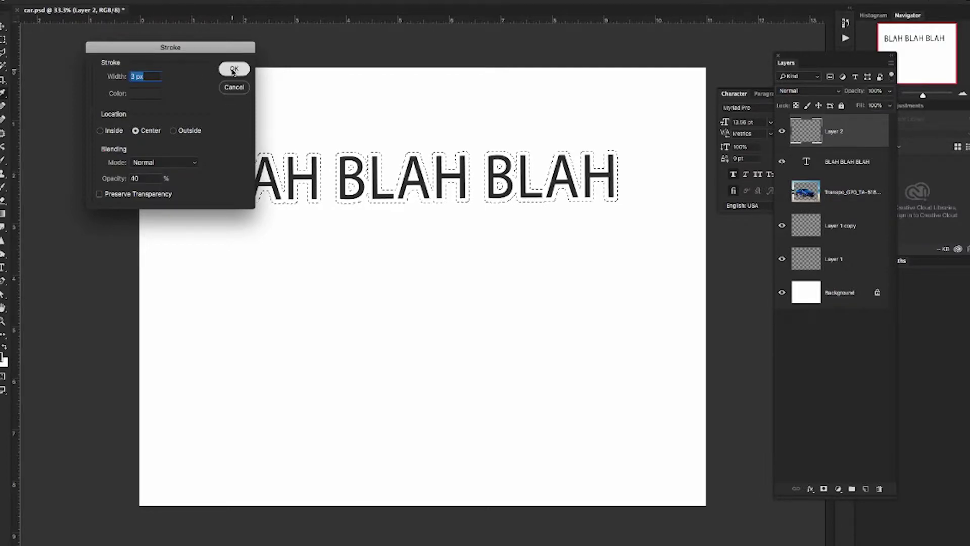
key("ctrl+d")
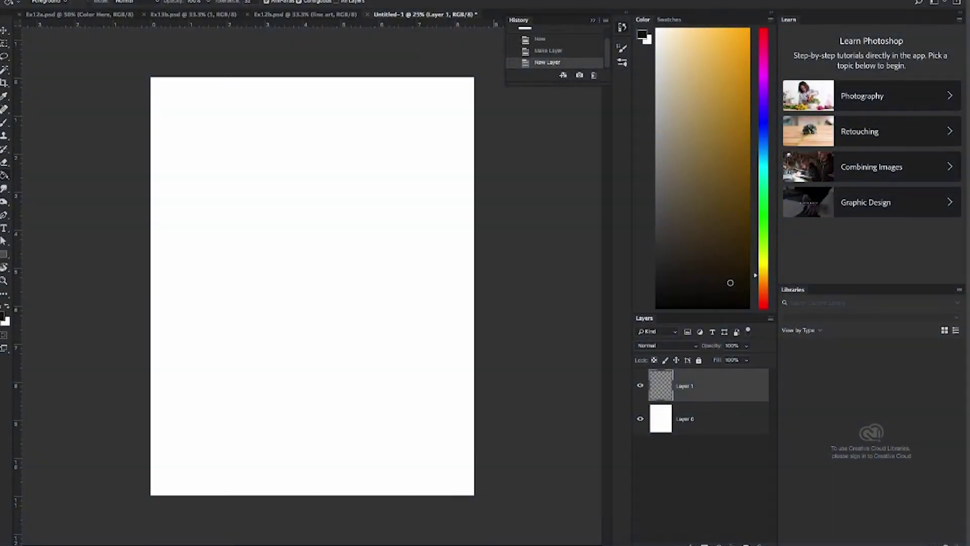
Add the text "BLAH BLAH BLAH" near the top of the blank Untitled-1 page
left_click(5, 31)
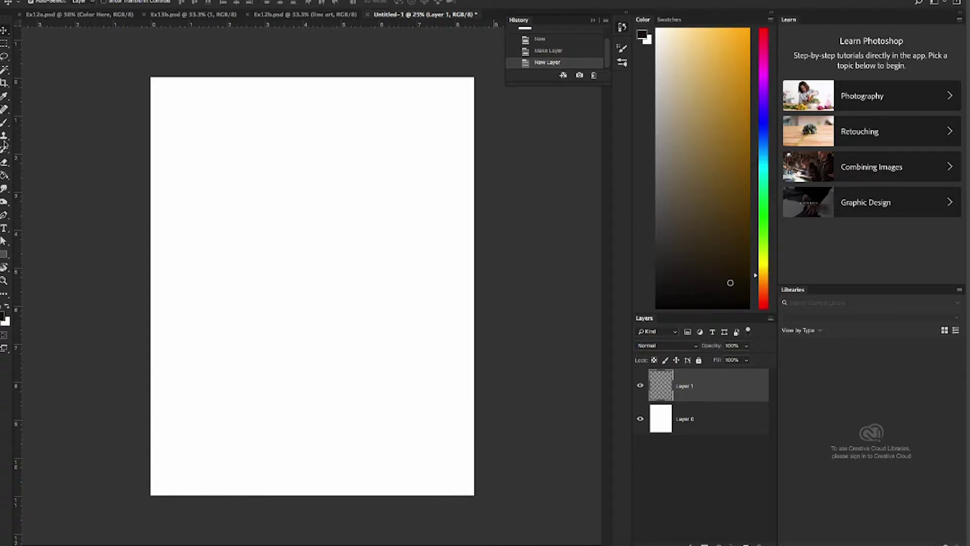
left_click(5, 227)
left_click(208, 114)
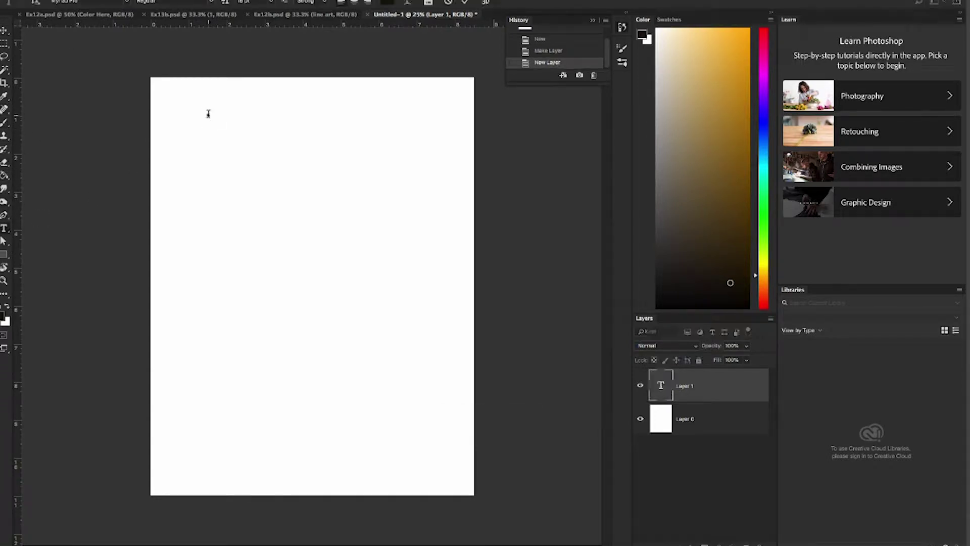
type("BLAH BLAH BLAH")
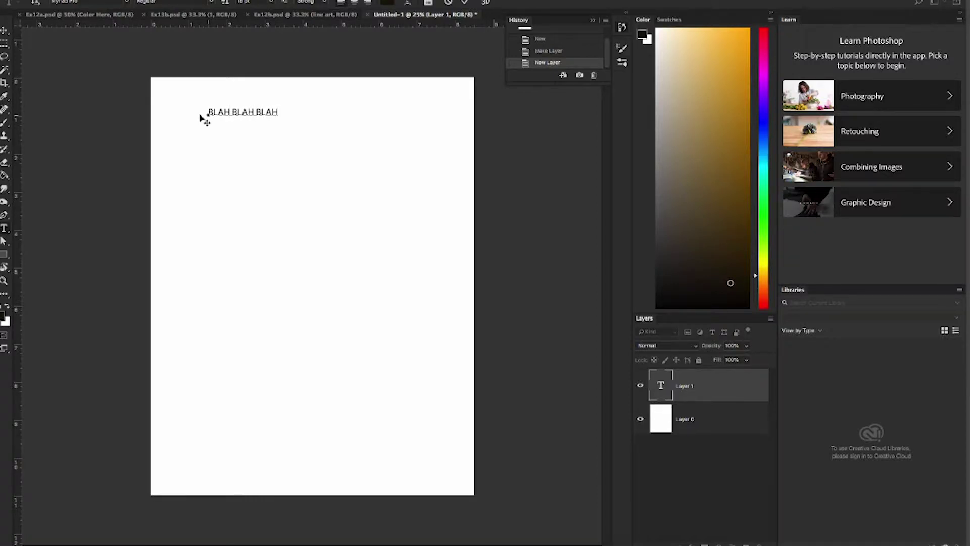
Move the BLAH BLAH BLAH text lower on the page, enlarge it to about two-thirds of the page width, and apply the transformation
left_click(4, 31)
left_click_drag(262, 107, 397, 154)
left_click_drag(369, 202, 390, 209)
key("Return")
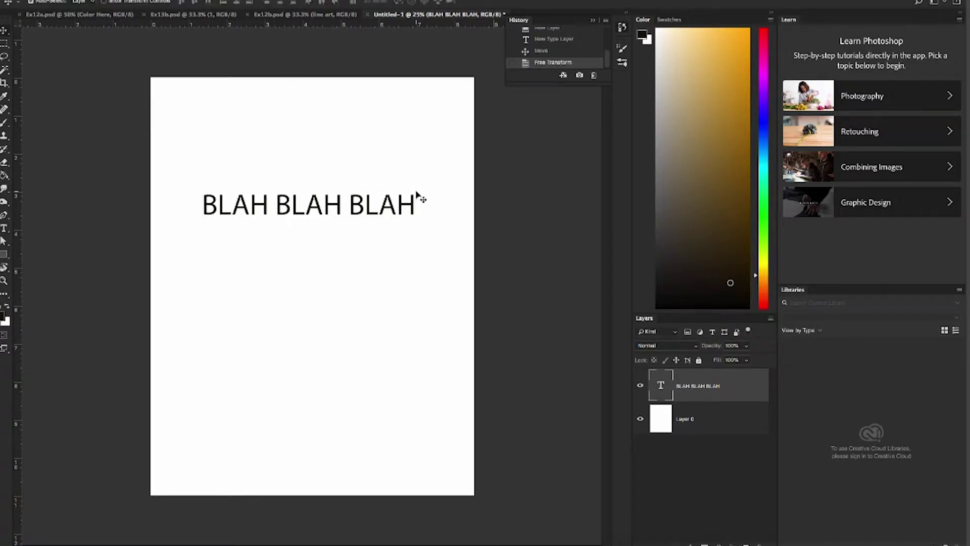
Change the font of the whole BLAH BLAH BLAH text to Avenir Black
double_click(661, 387)
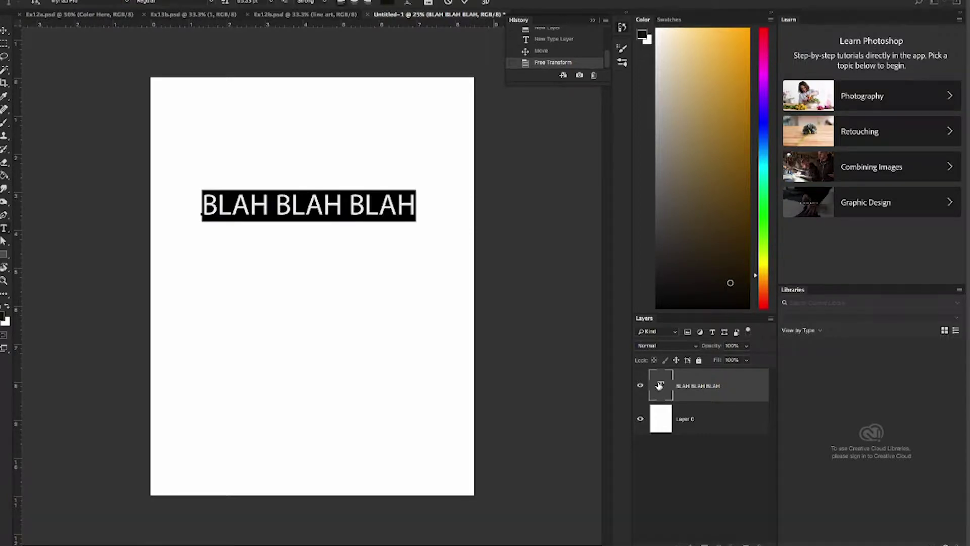
left_click(46, 2)
type("av")
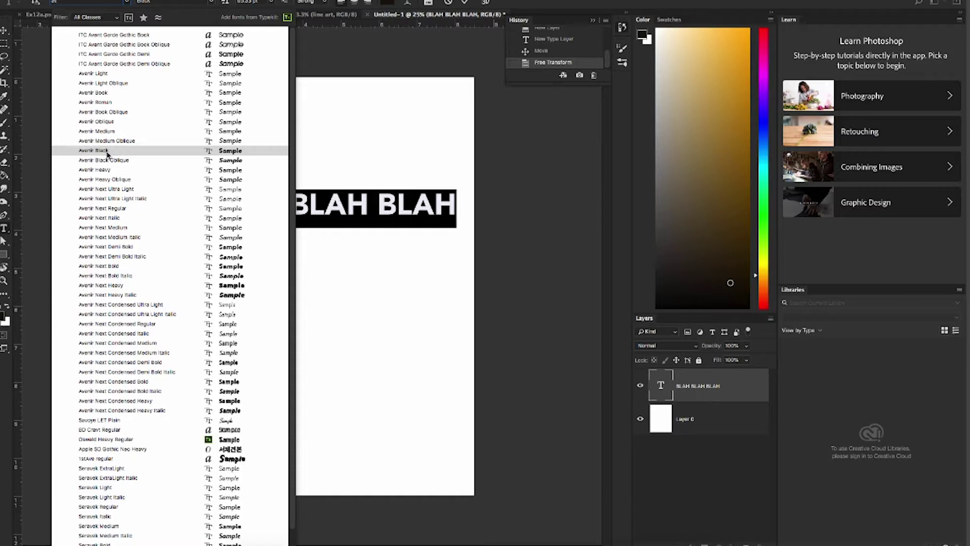
left_click(106, 151)
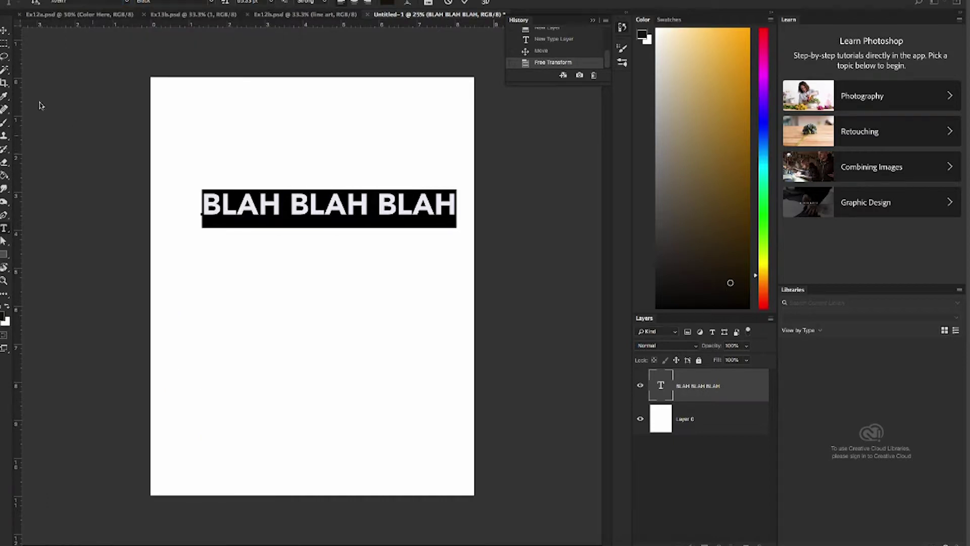
Color the BLAH BLAH BLAH text dark blue, commit the text edit, and nudge it slightly up and left
left_click(765, 119)
left_click(741, 119)
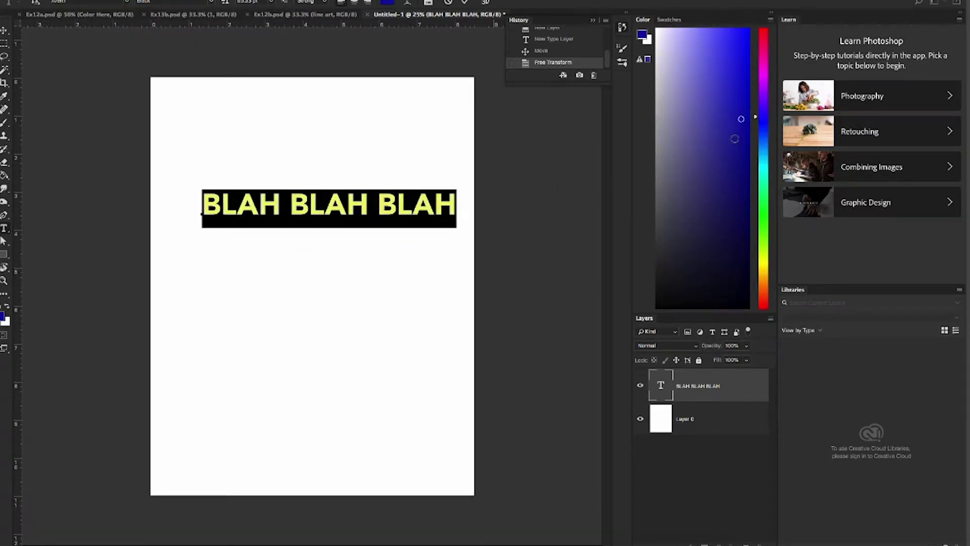
left_click(4, 31)
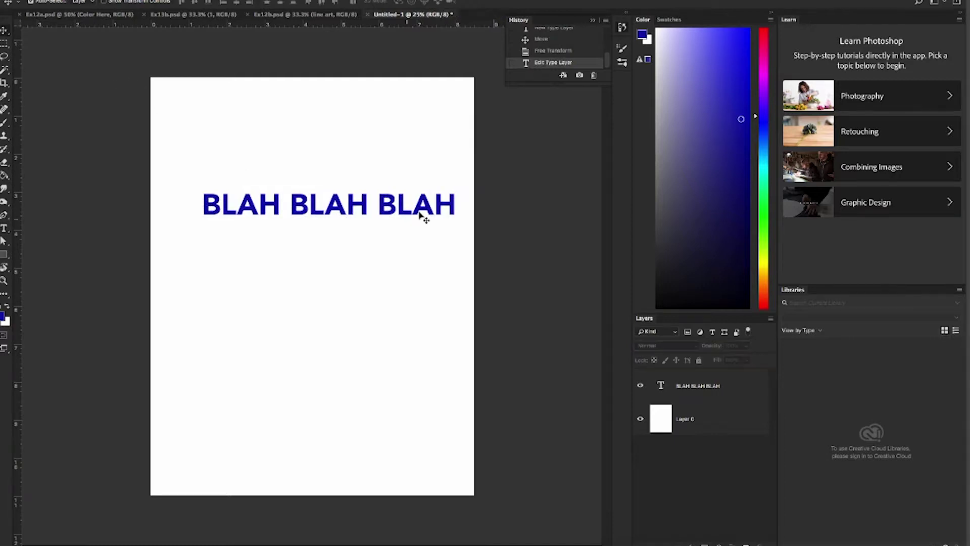
left_click_drag(353, 207, 350, 205)
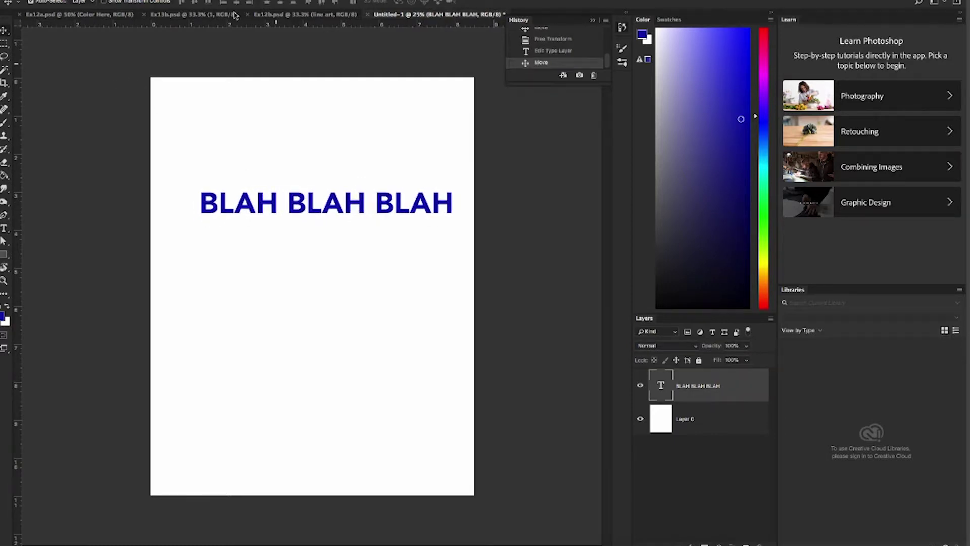
Try a Bevel & Emboss layer style with reduced depth on the live BLAH BLAH BLAH text layer, and cancel it
left_click(164, 1)
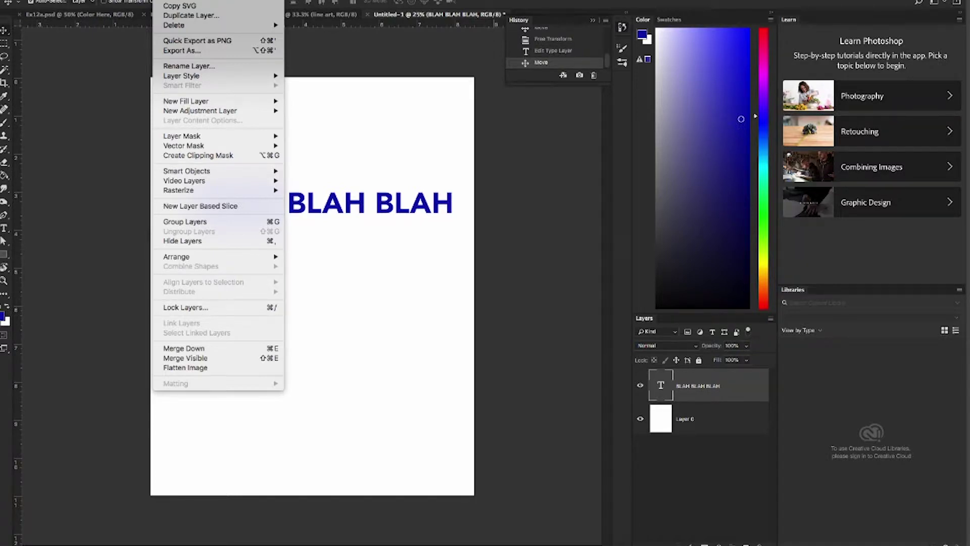
mouse_move(225, 80)
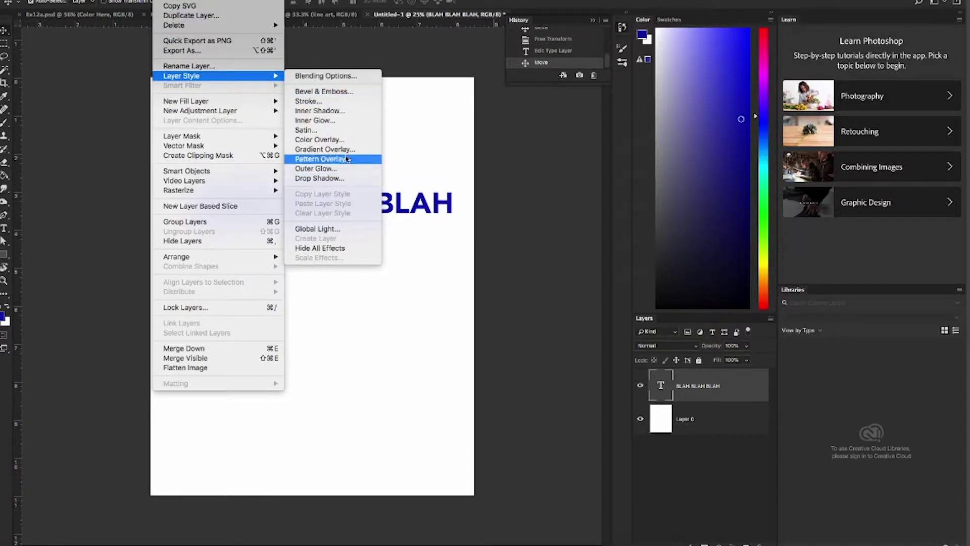
left_click(338, 95)
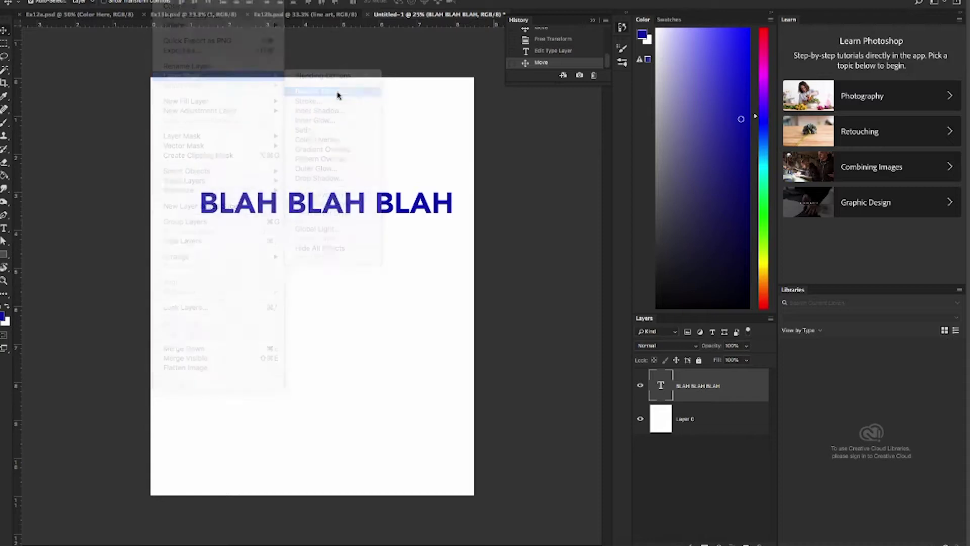
mouse_move(635, 91)
left_mouse_down()
mouse_move(598, 92)
mouse_move(621, 83)
left_mouse_up()
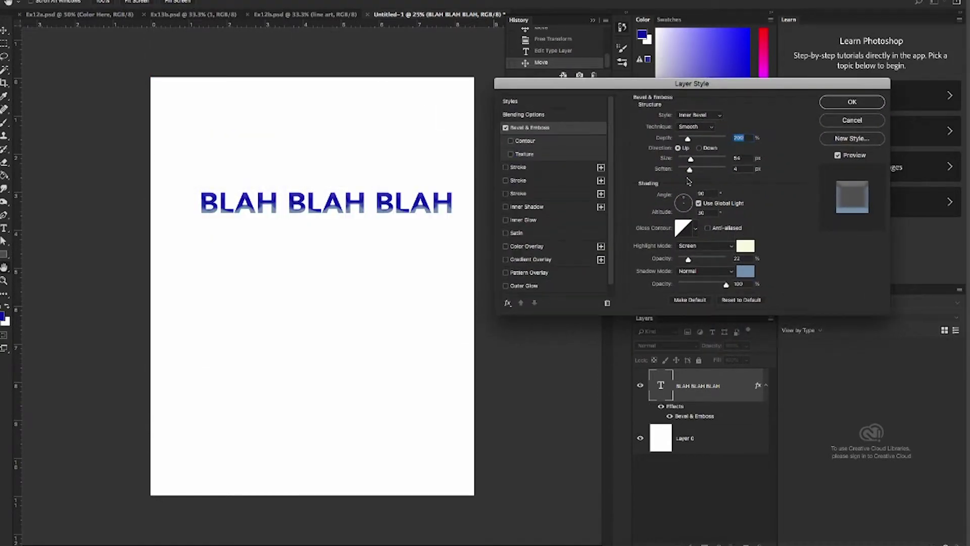
mouse_move(687, 139)
left_mouse_down()
mouse_move(706, 140)
mouse_move(684, 140)
left_mouse_up()
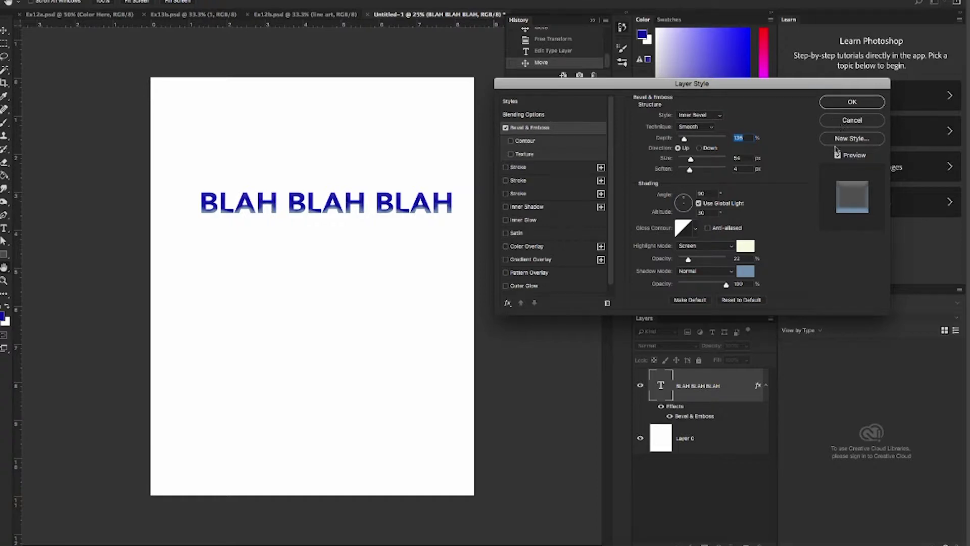
key("Escape")
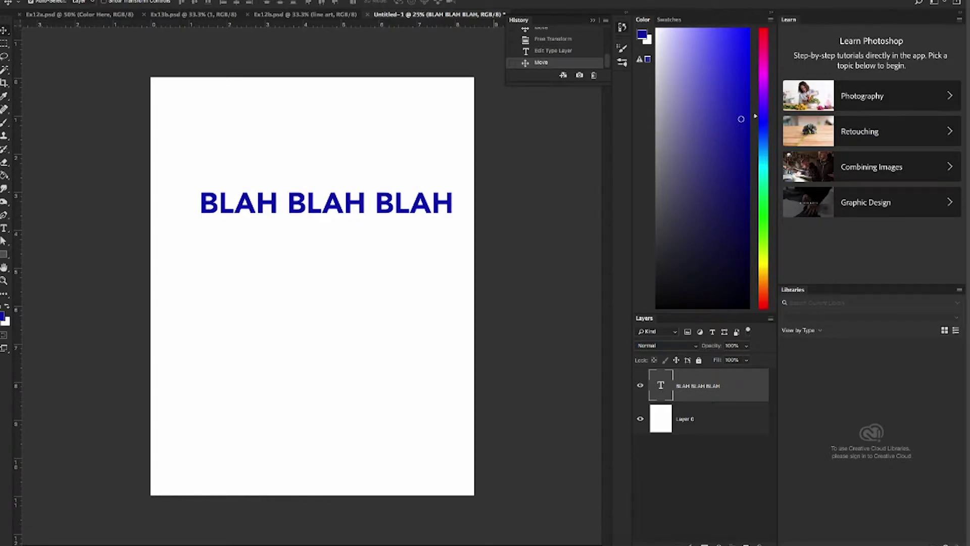
Rasterize the BLAH BLAH BLAH type layer and move the text slightly higher on the page
left_click(163, 0)
mouse_move(211, 193)
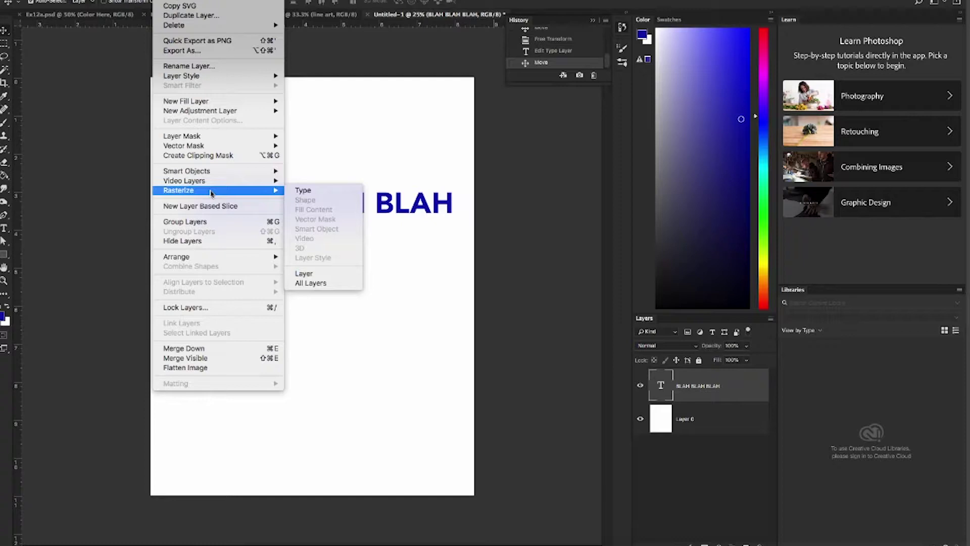
left_click(326, 194)
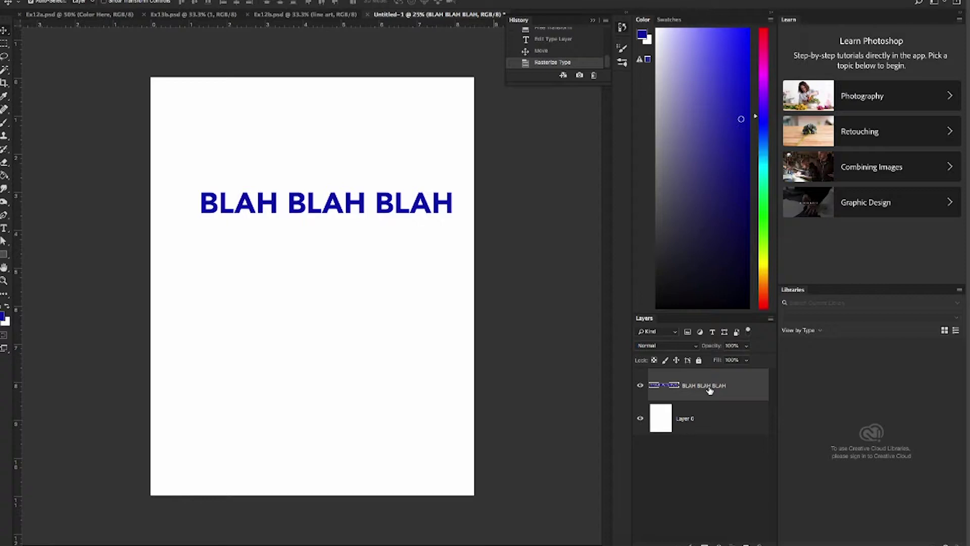
left_click_drag(366, 205, 357, 184)
Try a Bevel & Emboss effect on the rasterized text with increased depth, a size of 29 px and soften of 1 px
left_click(167, 1)
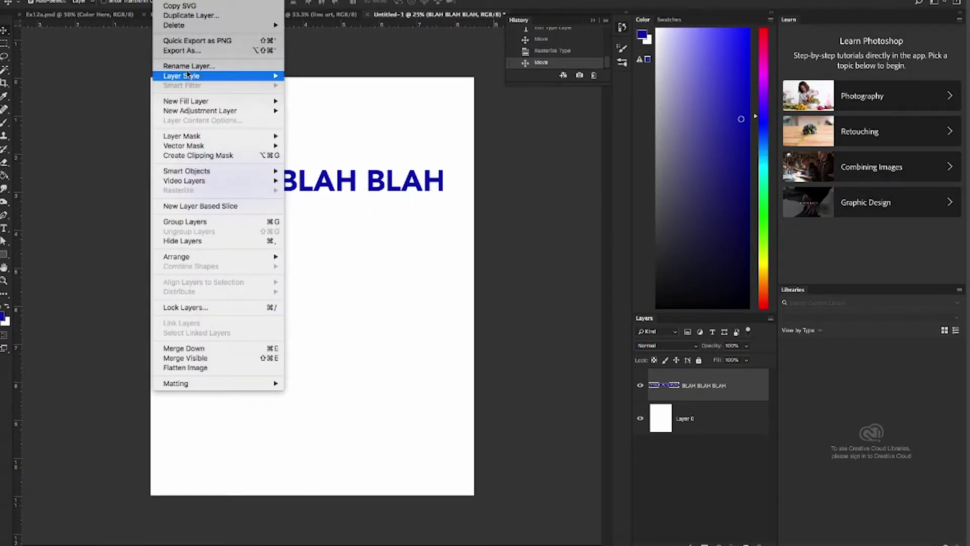
mouse_move(188, 76)
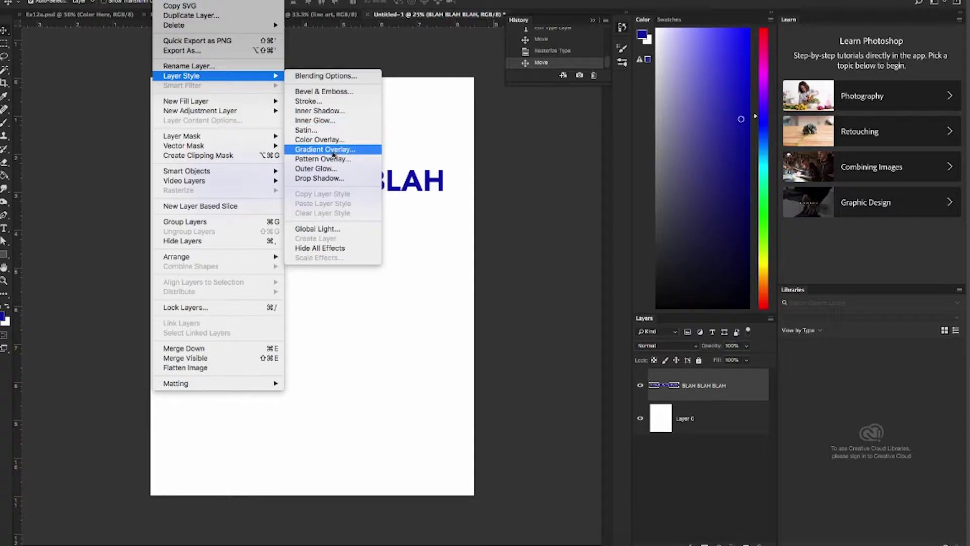
left_click(495, 277)
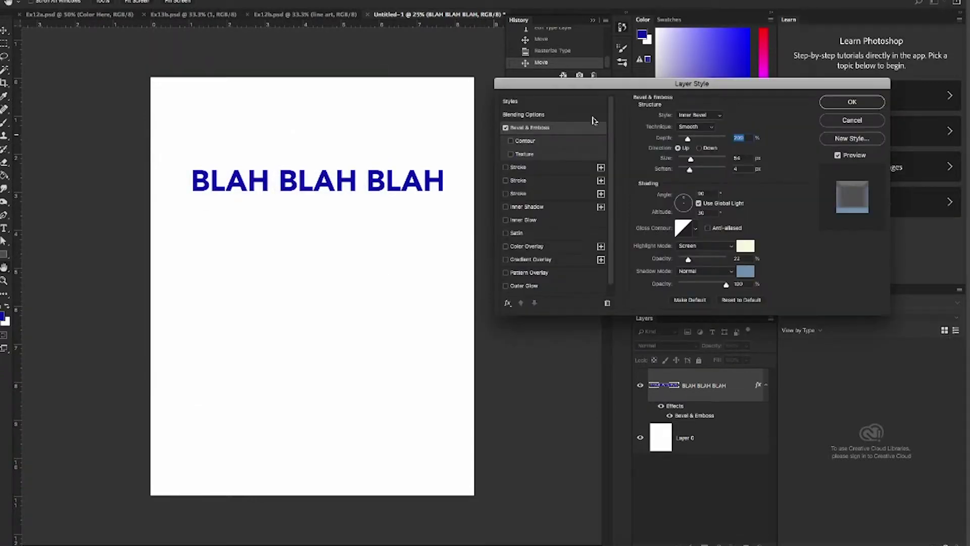
left_click_drag(580, 91, 203, 243)
mouse_move(315, 301)
left_mouse_down()
mouse_move(337, 300)
mouse_move(323, 300)
mouse_move(328, 320)
mouse_move(342, 320)
mouse_move(308, 318)
mouse_move(340, 333)
mouse_move(302, 329)
mouse_move(338, 301)
mouse_move(321, 301)
left_mouse_up()
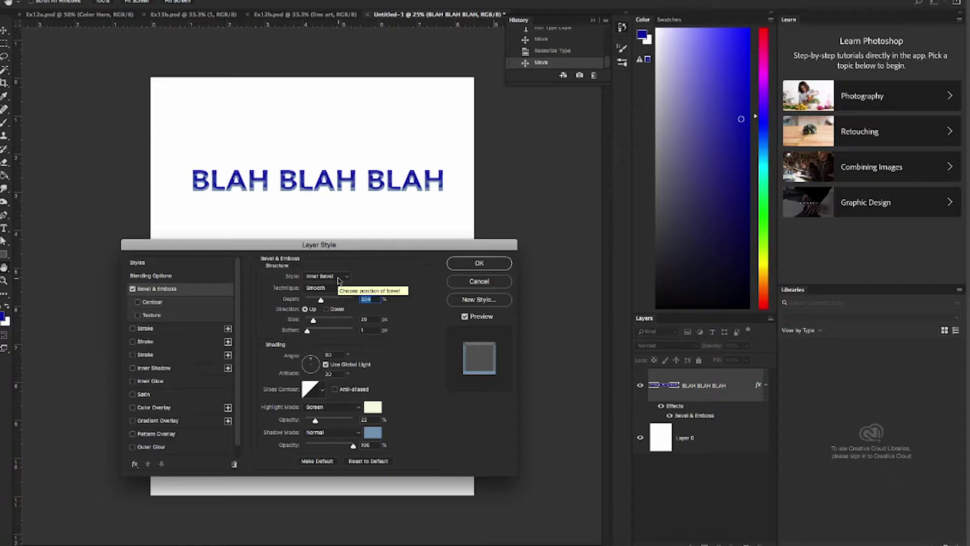
Try the Pillow Emboss style for the text's bevel, and switch it to Outer Bevel
left_click(339, 281)
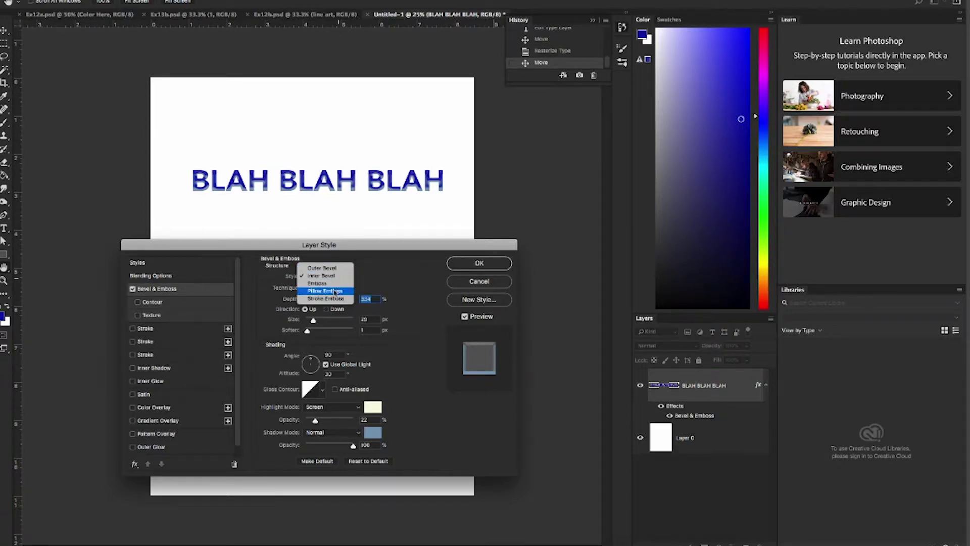
left_click(335, 292)
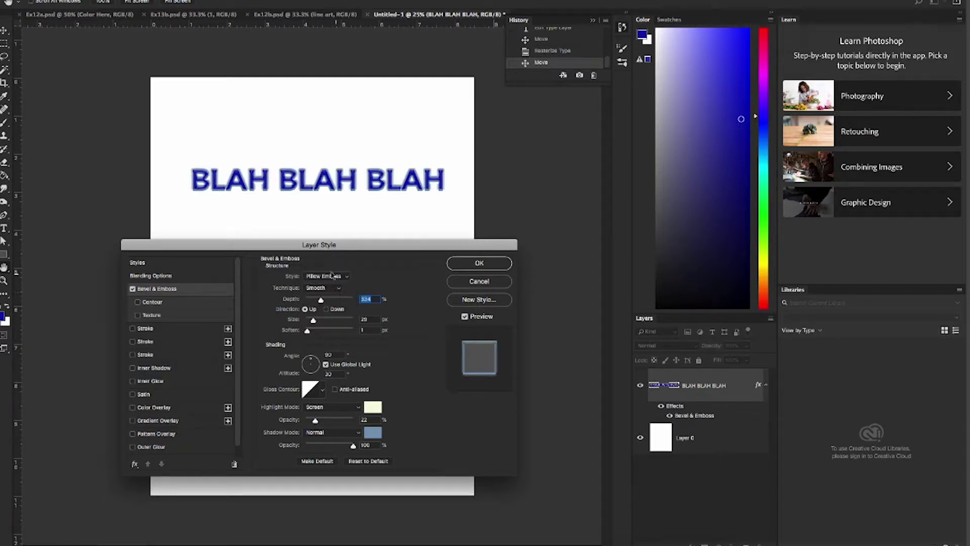
left_click(329, 280)
left_click(326, 256)
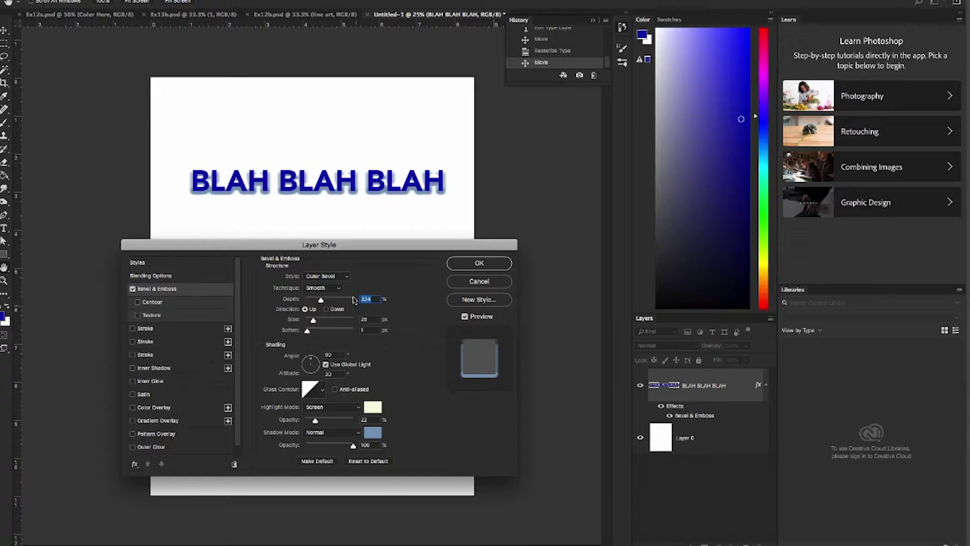
Lower the depth of the outer bevel, view the gloss contour presets, and cancel the layer style changes
left_click_drag(319, 302, 312, 300)
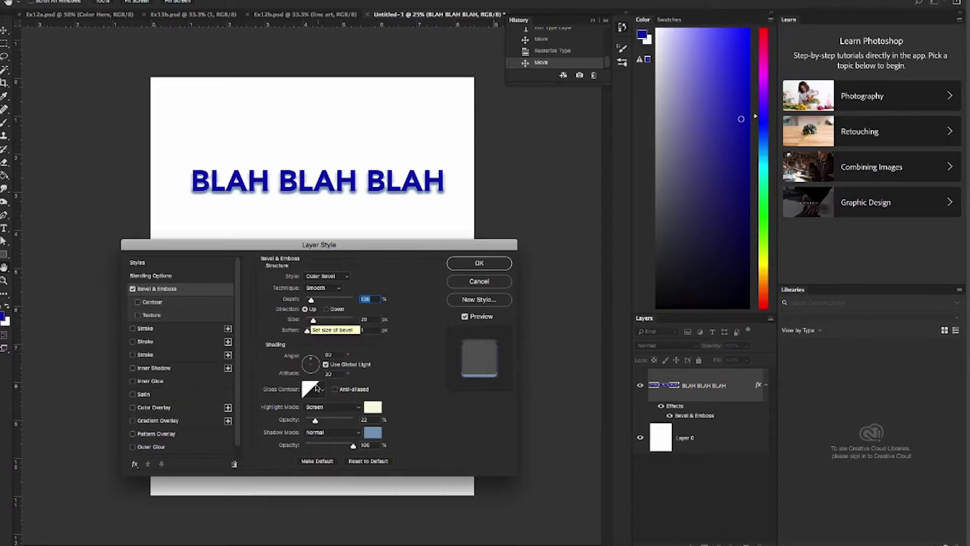
left_click(324, 392)
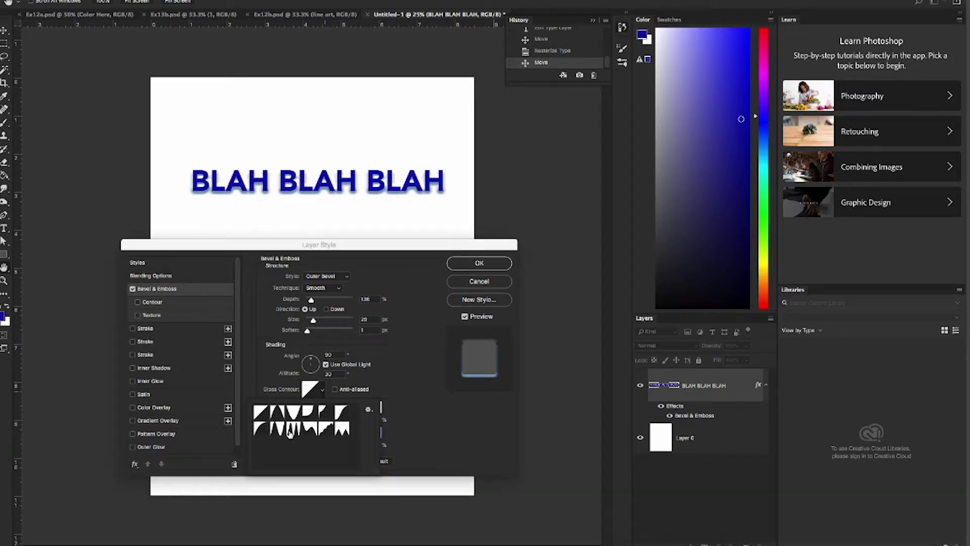
left_click(469, 284)
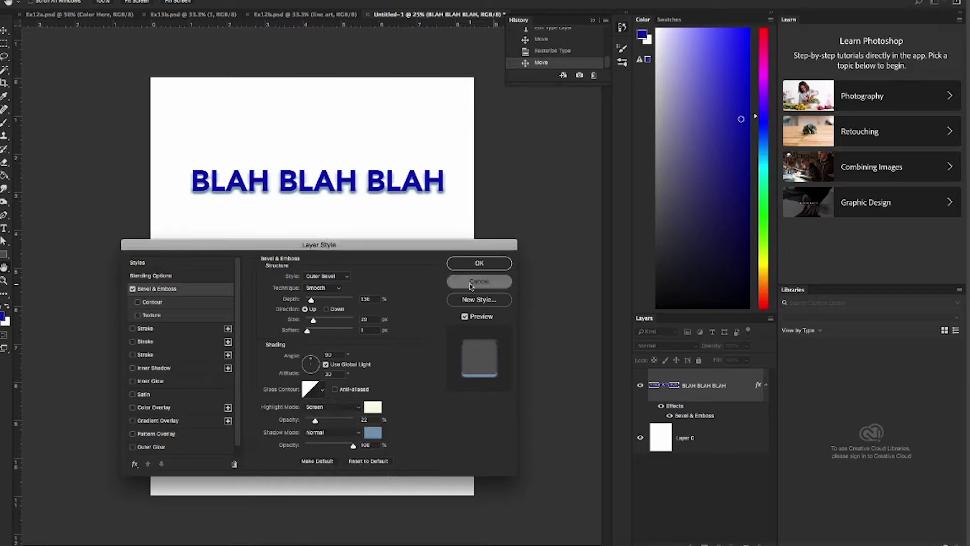
left_click(468, 284)
Try a Drop Shadow effect with adjusted angle and distance on the white Layer 0, and cancel it
left_click(187, 76)
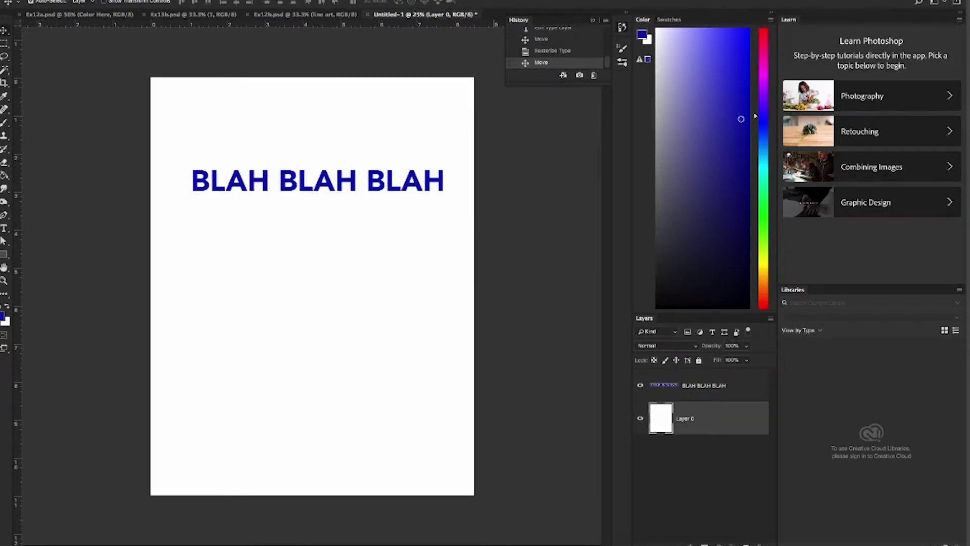
left_click(165, 0)
mouse_move(195, 77)
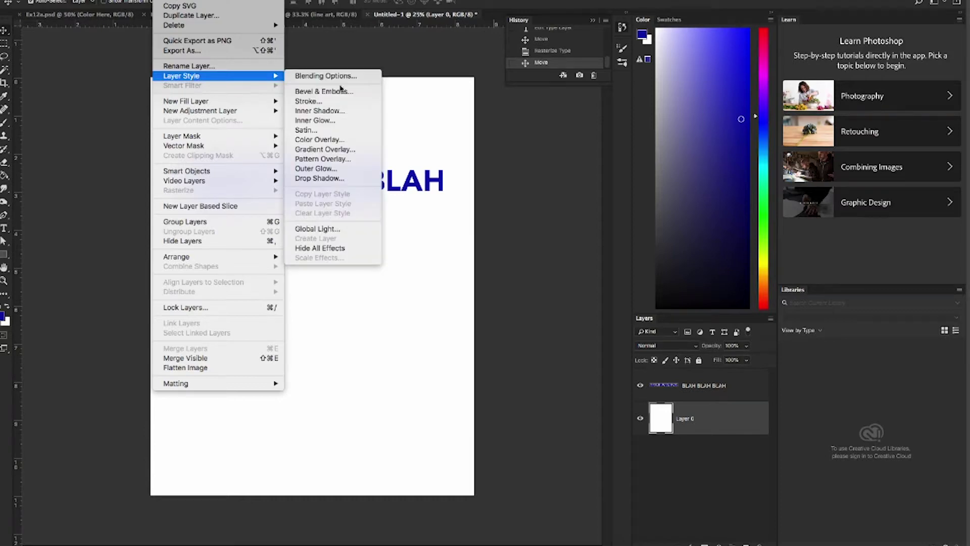
left_click(349, 178)
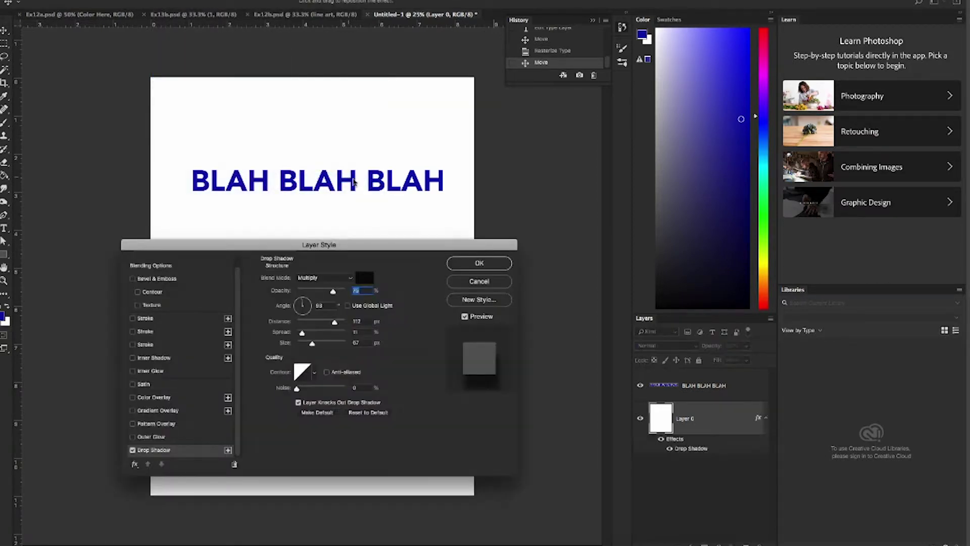
left_click_drag(352, 245, 395, 229)
left_click_drag(349, 287, 382, 303)
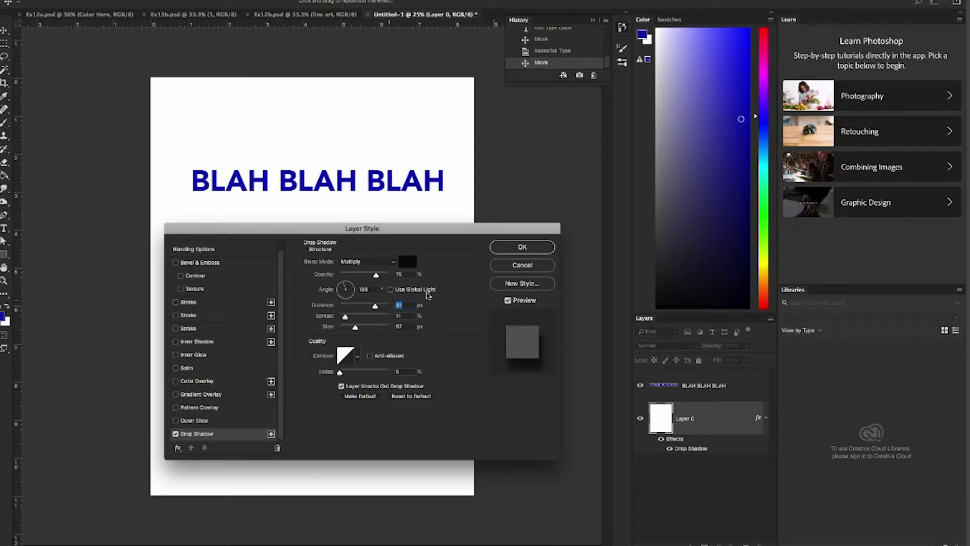
left_click(538, 267)
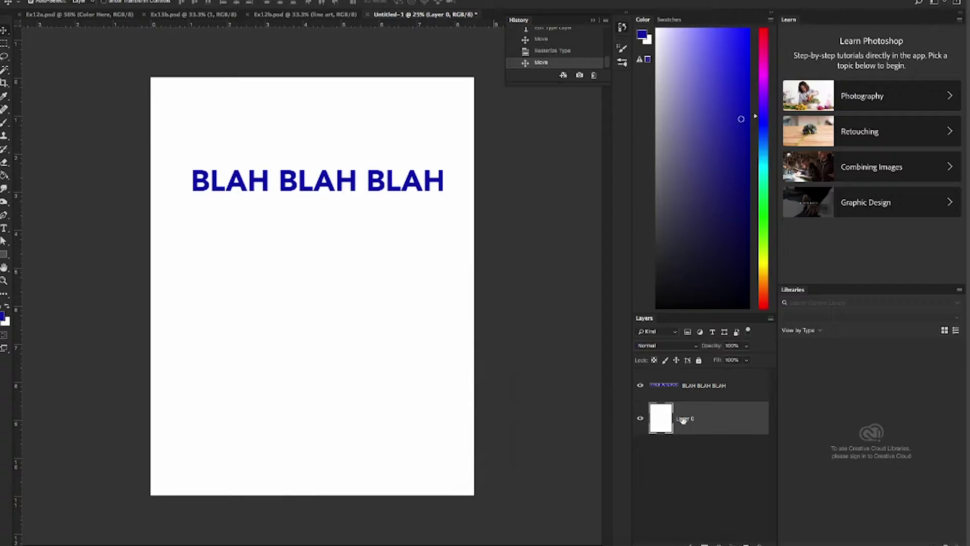
Try a Drop Shadow on the BLAH BLAH BLAH layer with reduced opacity and the Normal blend mode
left_click(699, 393)
left_click(166, 1)
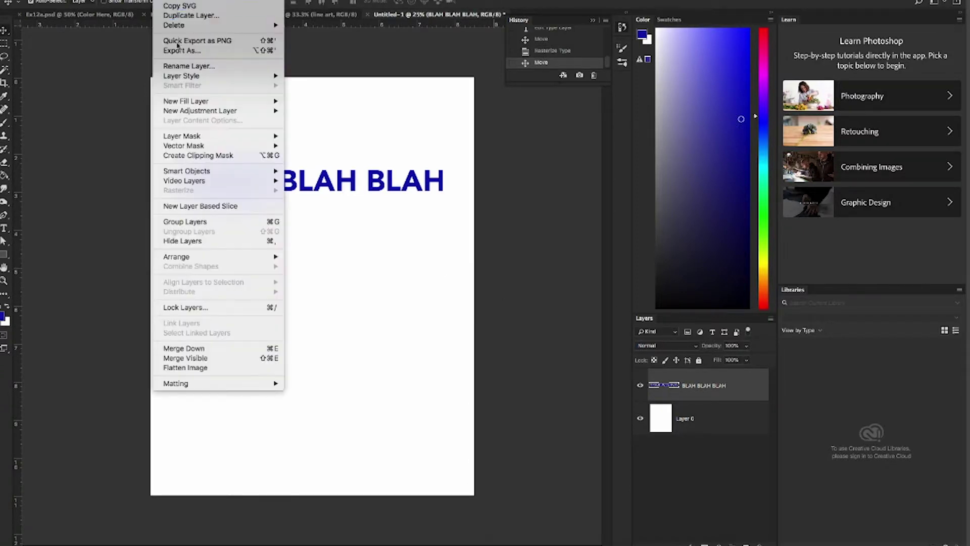
mouse_move(192, 77)
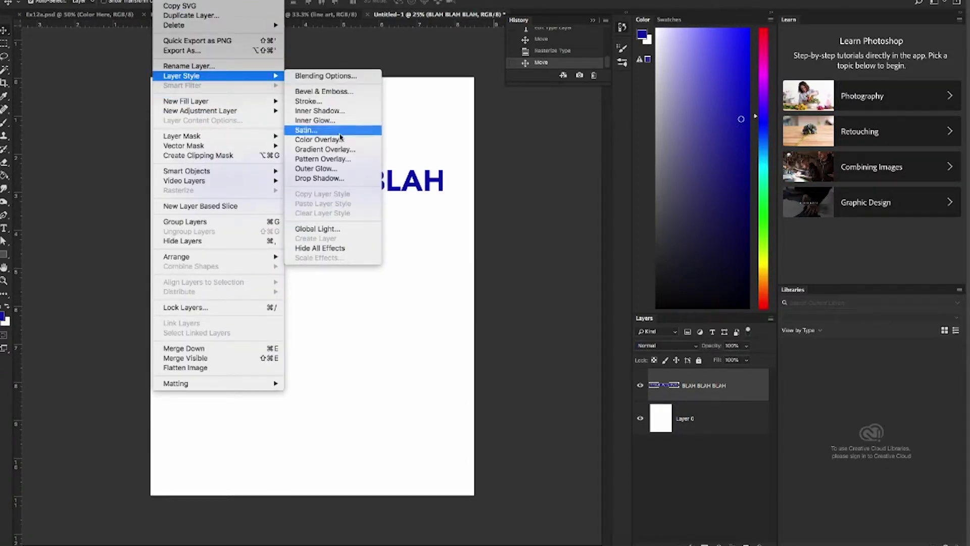
left_click(331, 179)
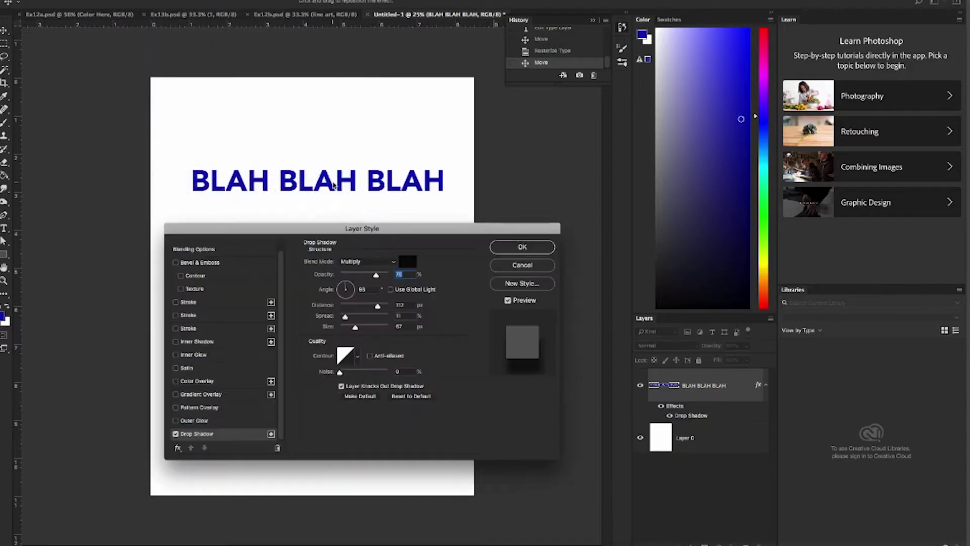
mouse_move(376, 276)
left_mouse_down()
mouse_move(341, 273)
mouse_move(388, 273)
mouse_move(360, 273)
left_mouse_up()
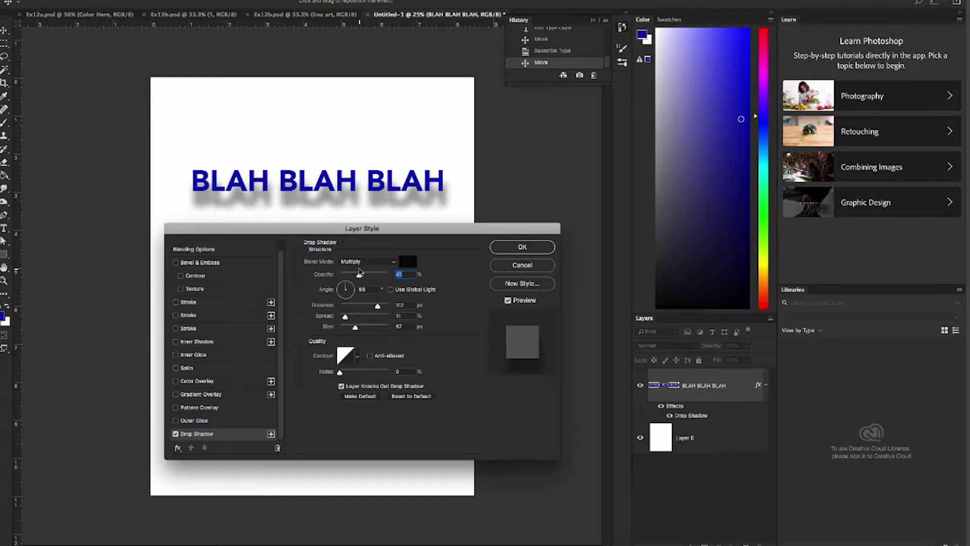
left_click(363, 262)
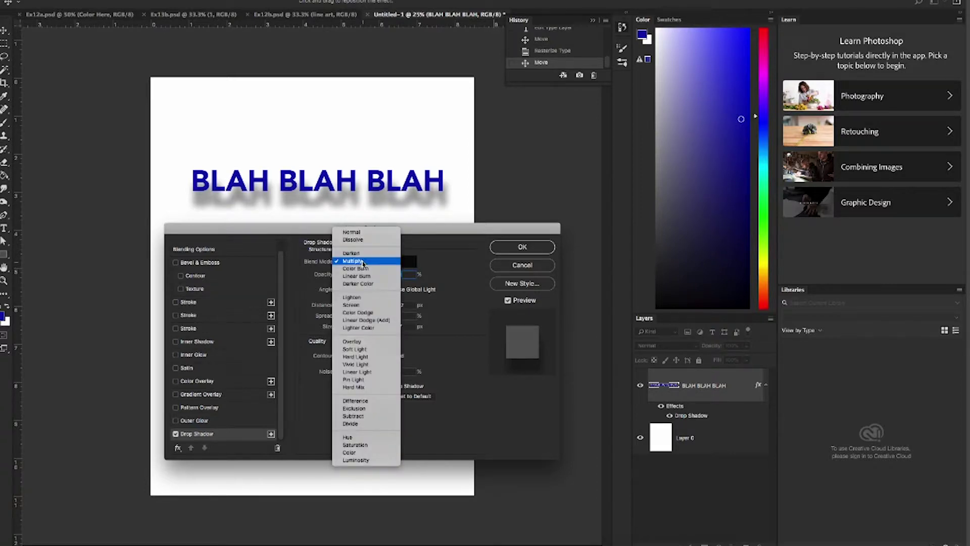
left_click(359, 234)
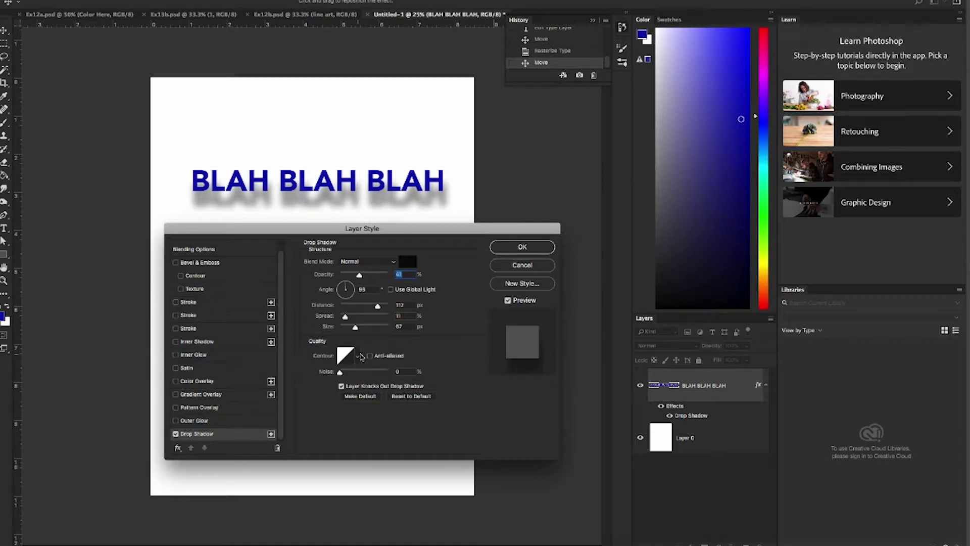
Try a shadow spread of 19%, a size of 76 px and a different angle, and cancel the layer style
mouse_move(344, 318)
left_mouse_down()
mouse_move(361, 315)
mouse_move(349, 315)
left_mouse_up()
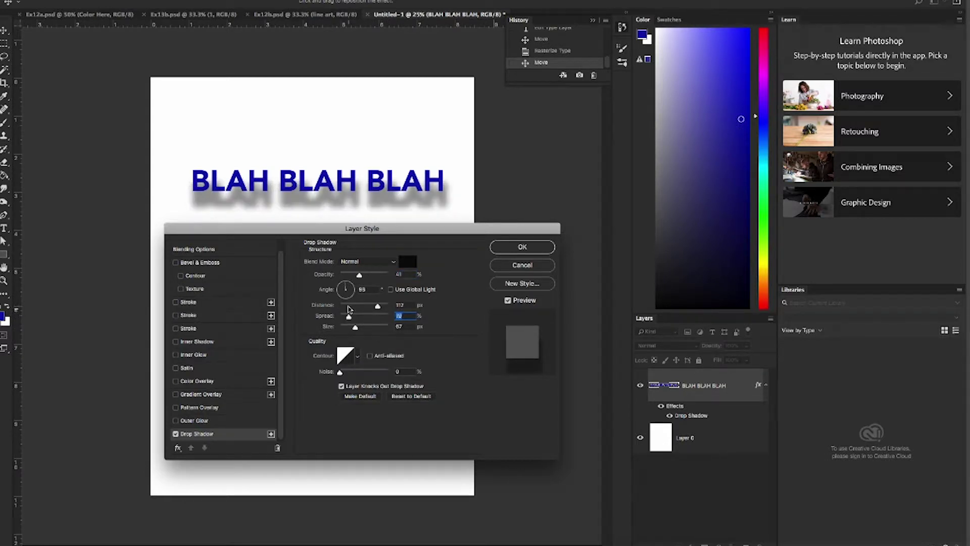
mouse_move(355, 328)
left_mouse_down()
mouse_move(378, 331)
mouse_move(357, 329)
left_mouse_up()
mouse_move(348, 292)
left_mouse_down()
mouse_move(357, 298)
mouse_move(343, 284)
left_mouse_up()
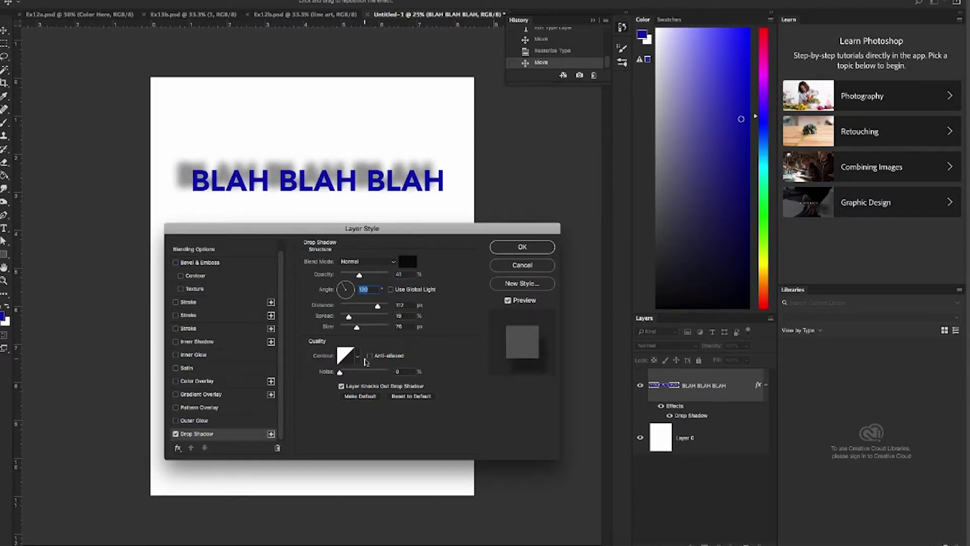
left_click(539, 264)
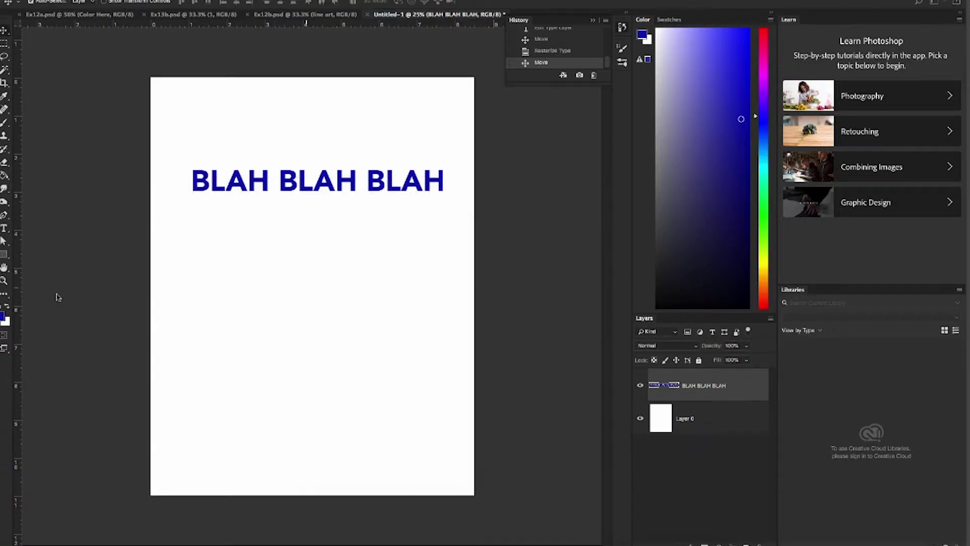
left_click(165, 0)
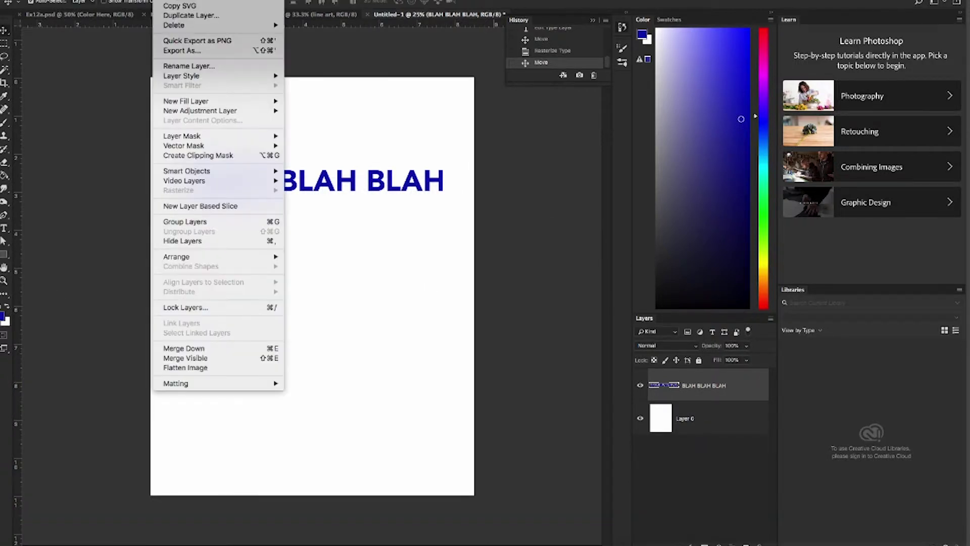
mouse_move(191, 76)
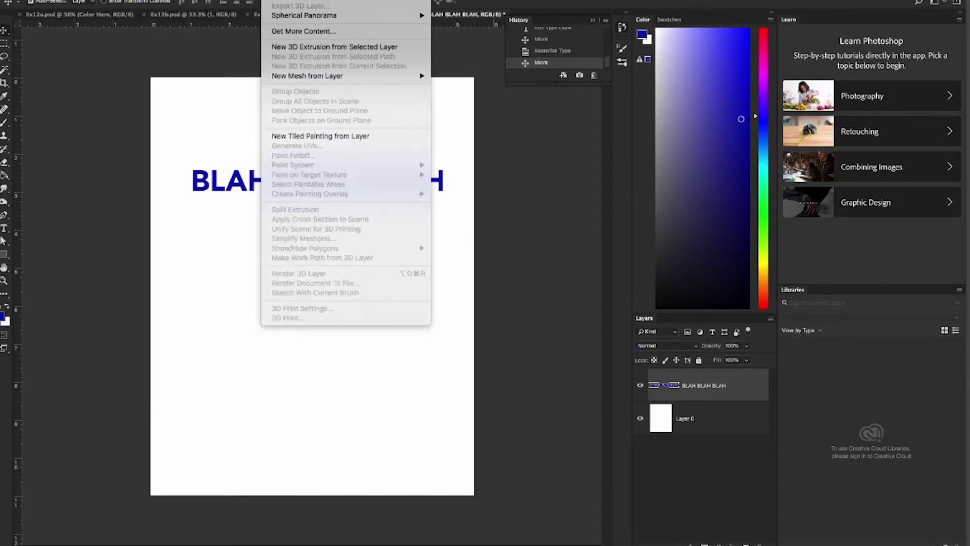
left_click(671, 458)
Add a new layer directly above Layer 0 and fill it with a very dark navy foreground color
left_click(659, 418)
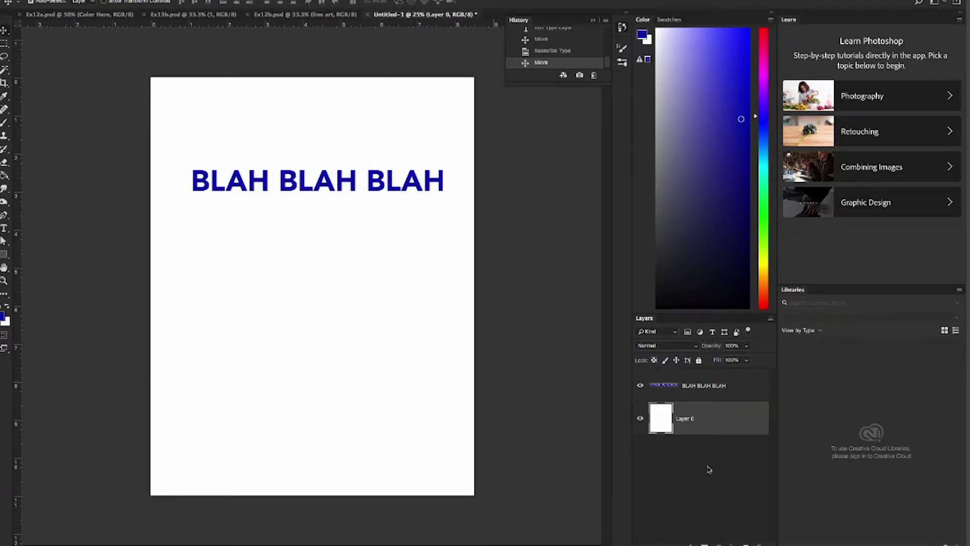
left_click(745, 544)
left_click_drag(719, 284, 718, 273)
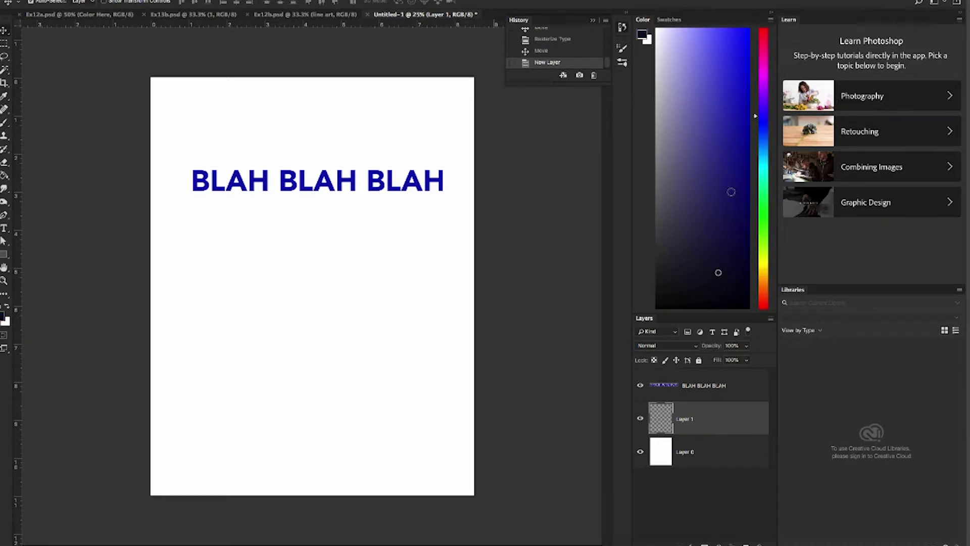
key("alt+BackSpace")
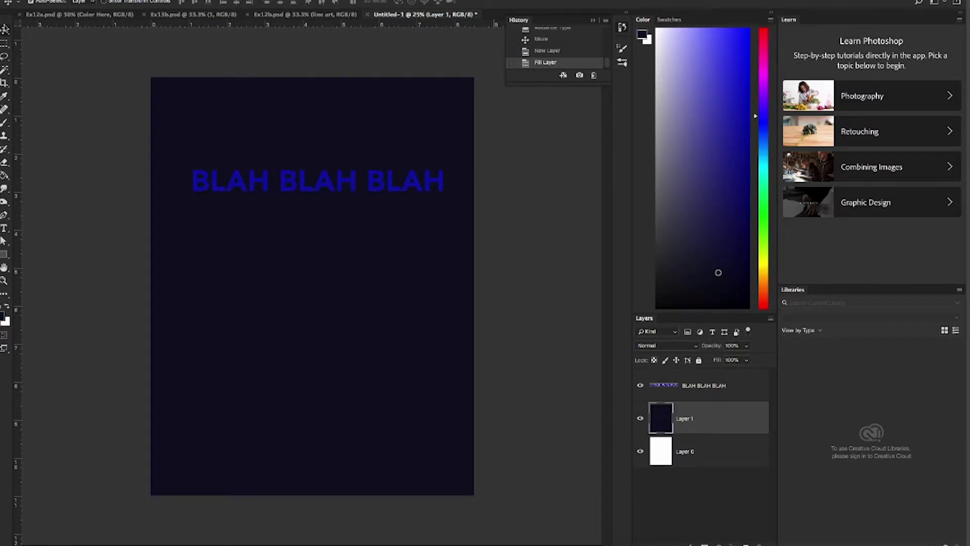
Select the BLAH BLAH BLAH layer and set the foreground color to a bright yellow
left_click(271, 185)
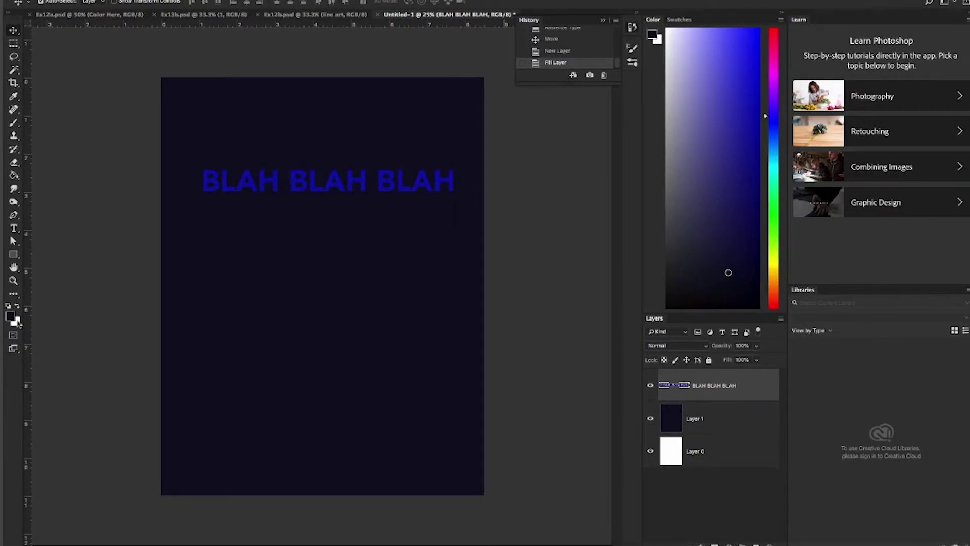
left_click_drag(773, 117, 777, 266)
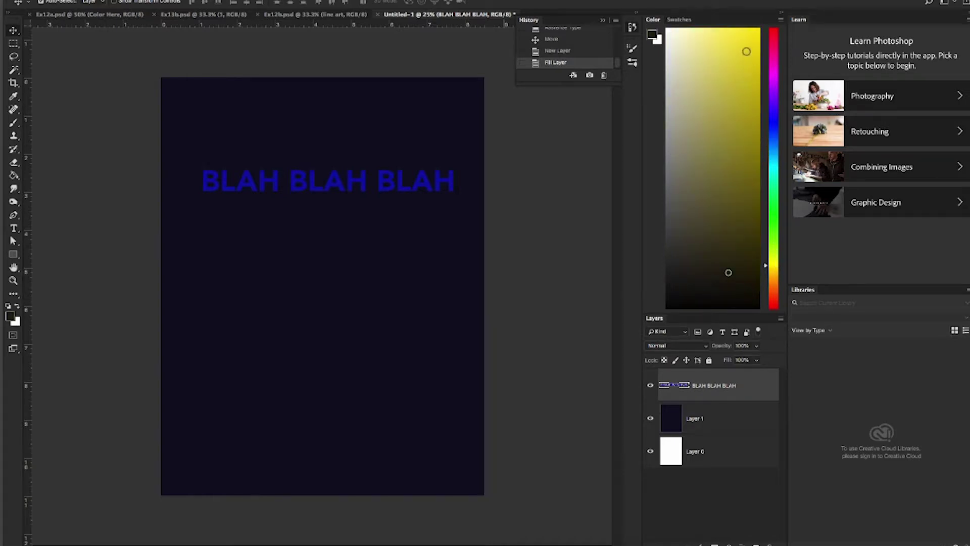
mouse_move(705, 41)
left_mouse_down()
mouse_move(734, 51)
mouse_move(751, 37)
left_mouse_up()
Try an Outer Glow on the text with 53% opacity, 4% spread and a smaller size, and cancel it
left_click(167, 1)
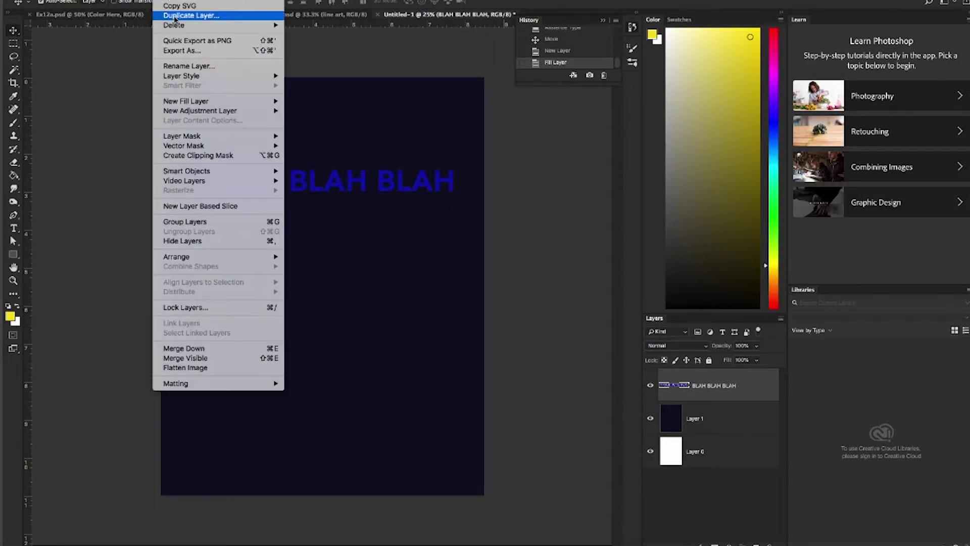
mouse_move(202, 76)
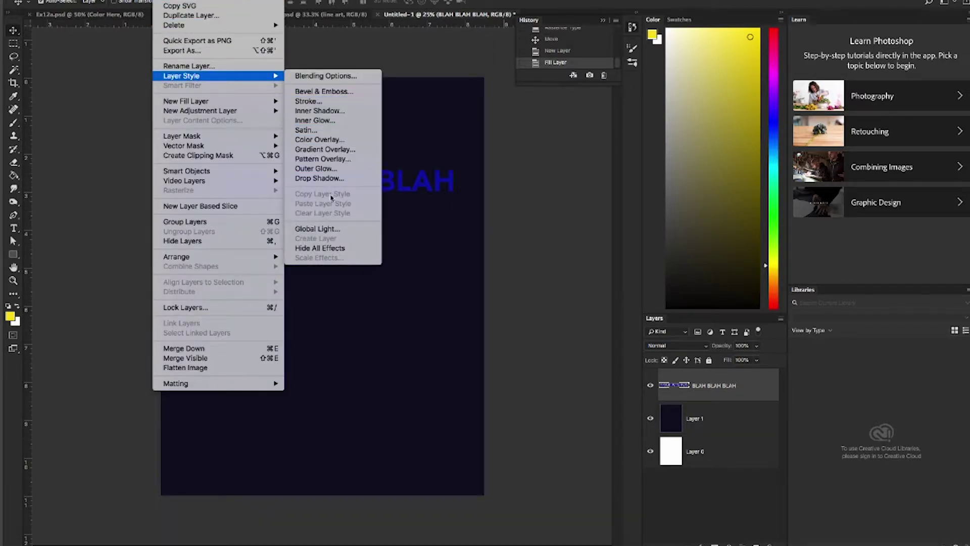
left_click(326, 170)
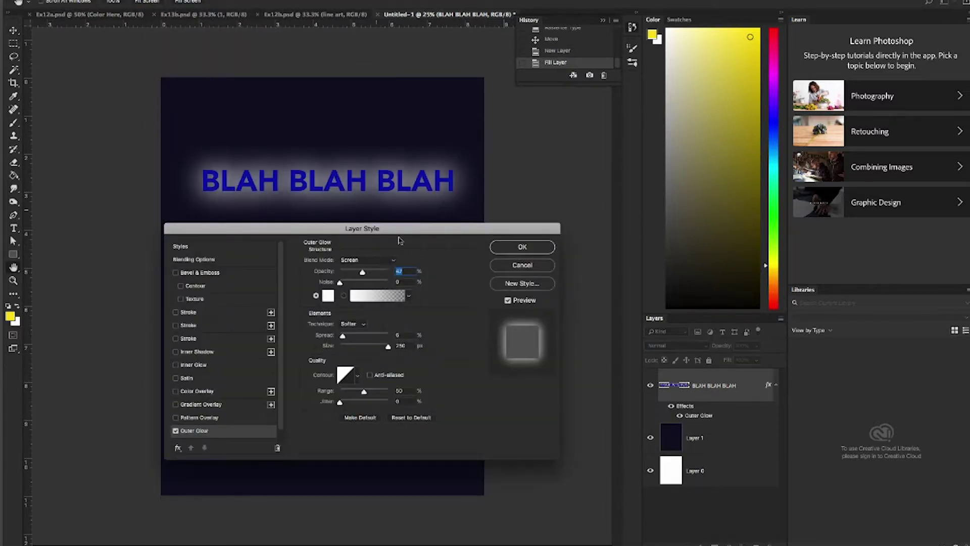
left_click_drag(401, 228, 489, 268)
left_click_drag(450, 311, 396, 327)
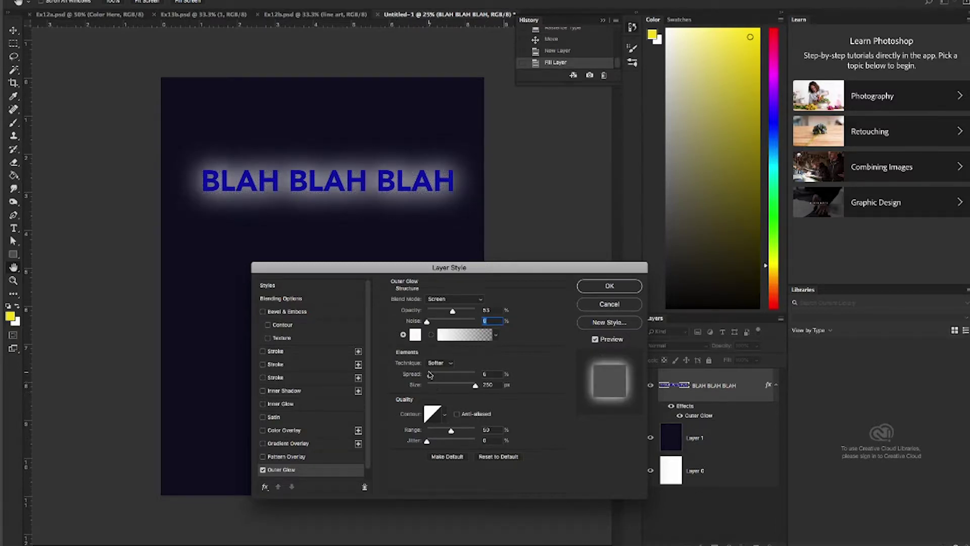
mouse_move(430, 376)
left_mouse_down()
mouse_move(478, 376)
mouse_move(428, 376)
mouse_move(450, 388)
mouse_move(428, 388)
mouse_move(443, 386)
left_mouse_up()
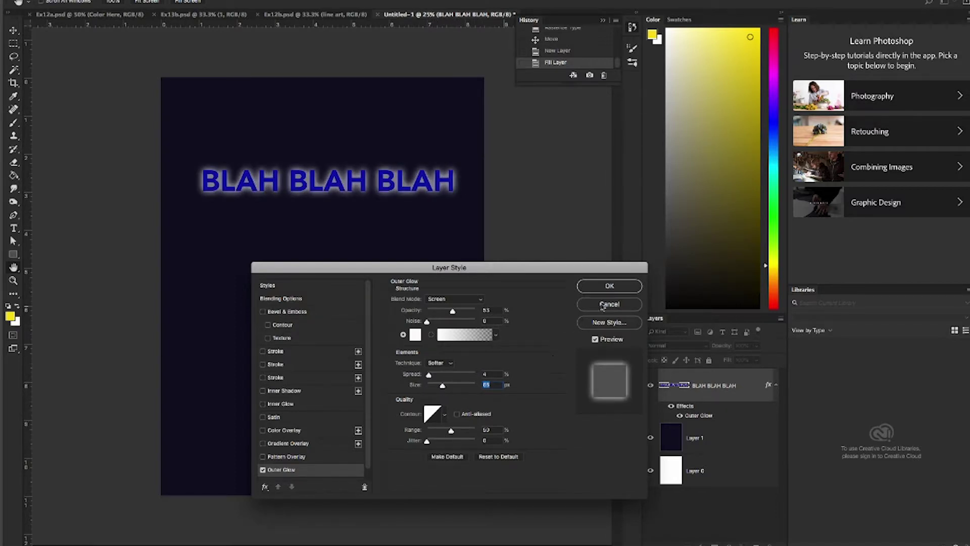
left_click(606, 304)
Try a white inside Stroke style on the text with strongly reduced opacity, and cancel it
left_click(167, 0)
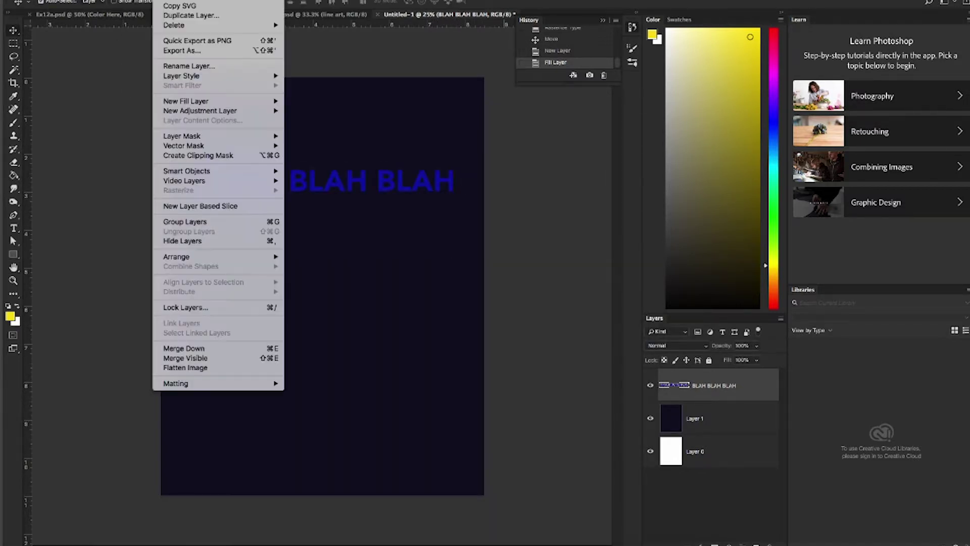
mouse_move(190, 109)
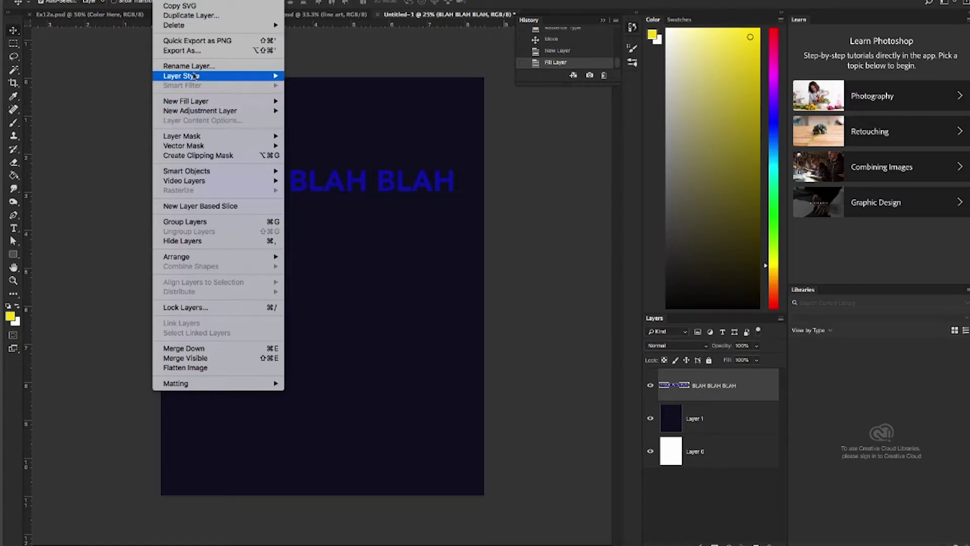
mouse_move(194, 77)
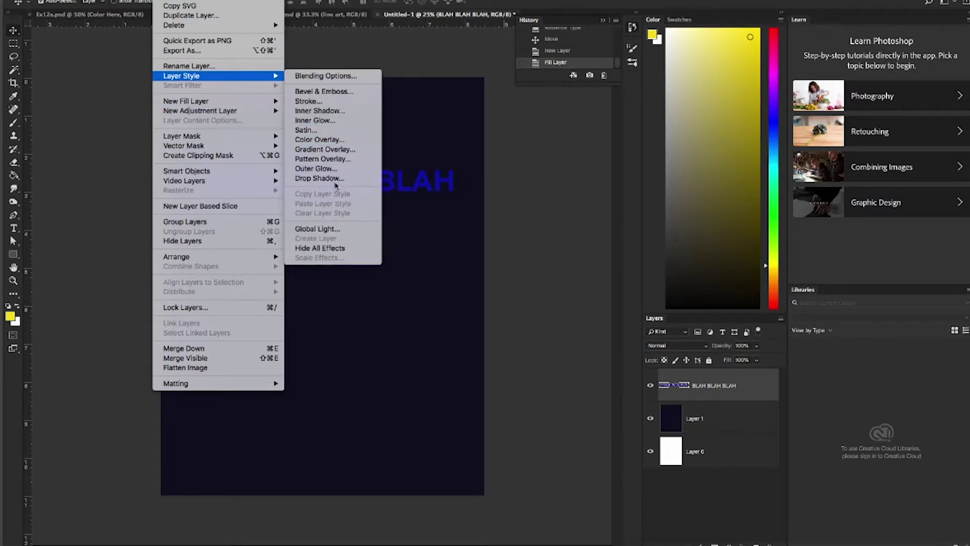
left_click(319, 103)
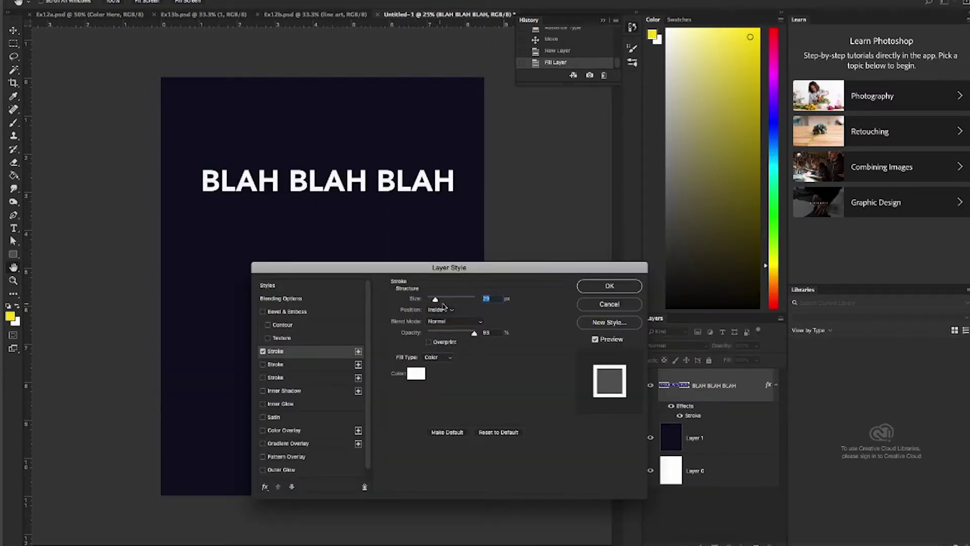
left_click_drag(473, 333, 437, 333)
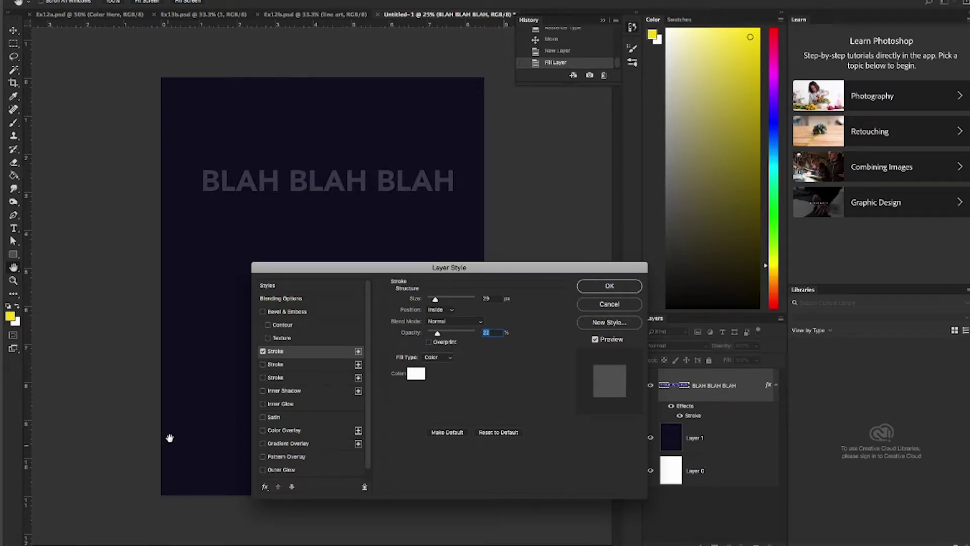
left_click(621, 307)
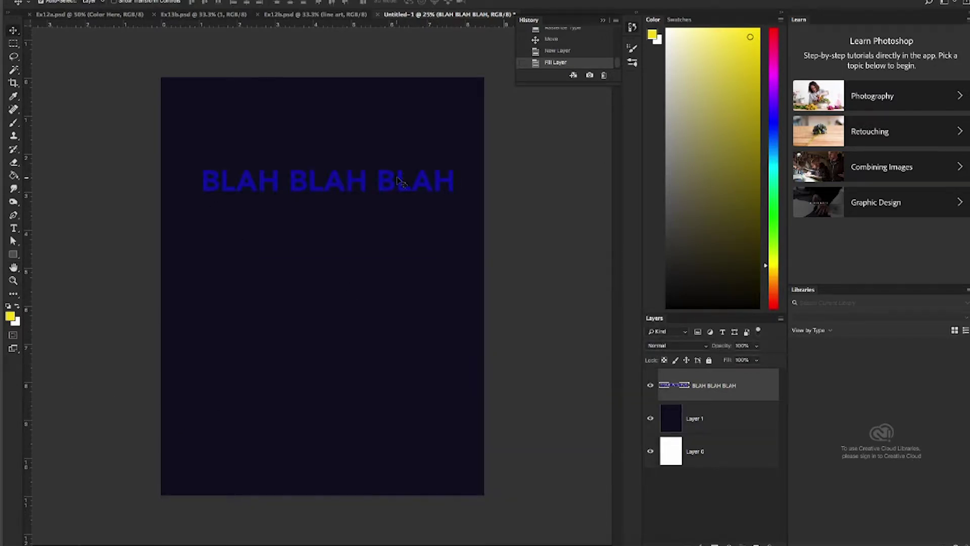
Hide the dark Layer 1, try a smaller Stroke size on the text against white, and cancel it
left_click(651, 419)
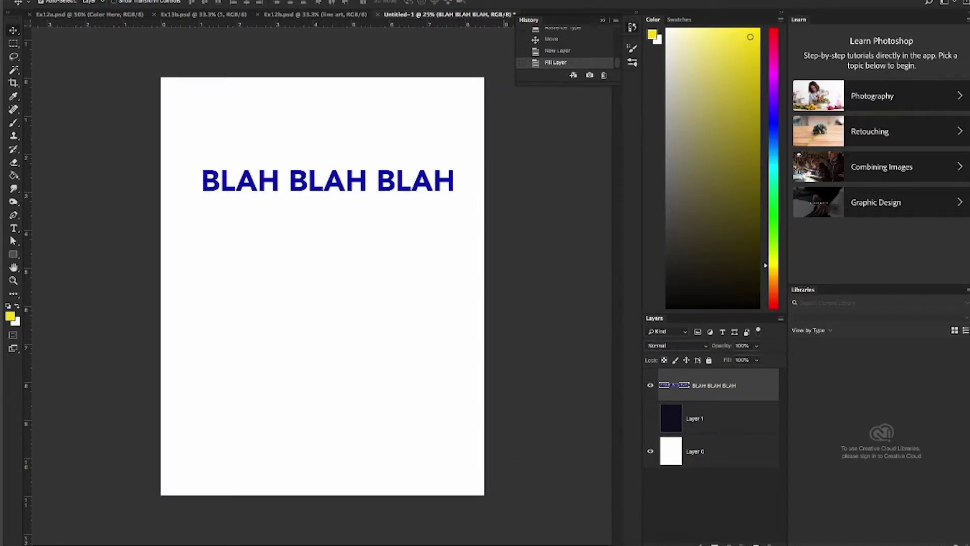
left_click(167, 0)
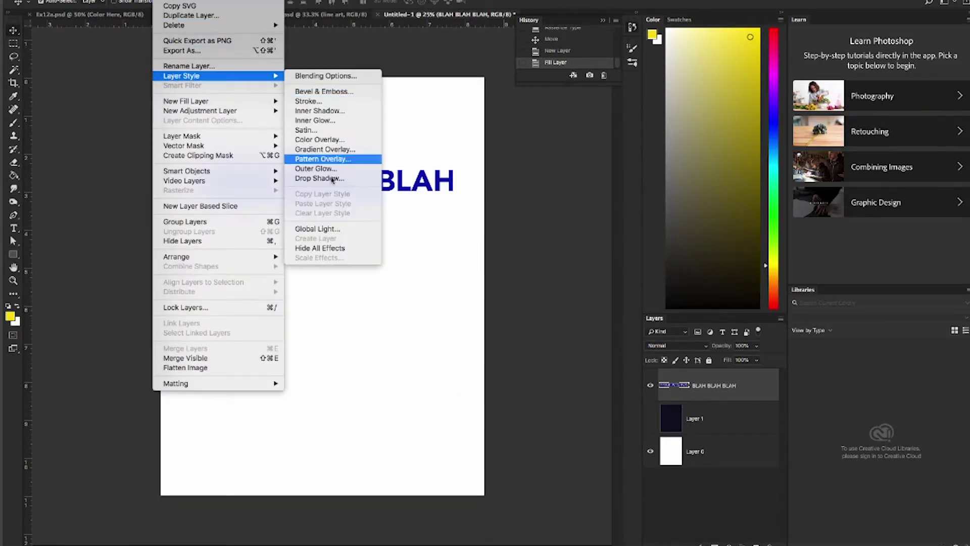
left_click(317, 101)
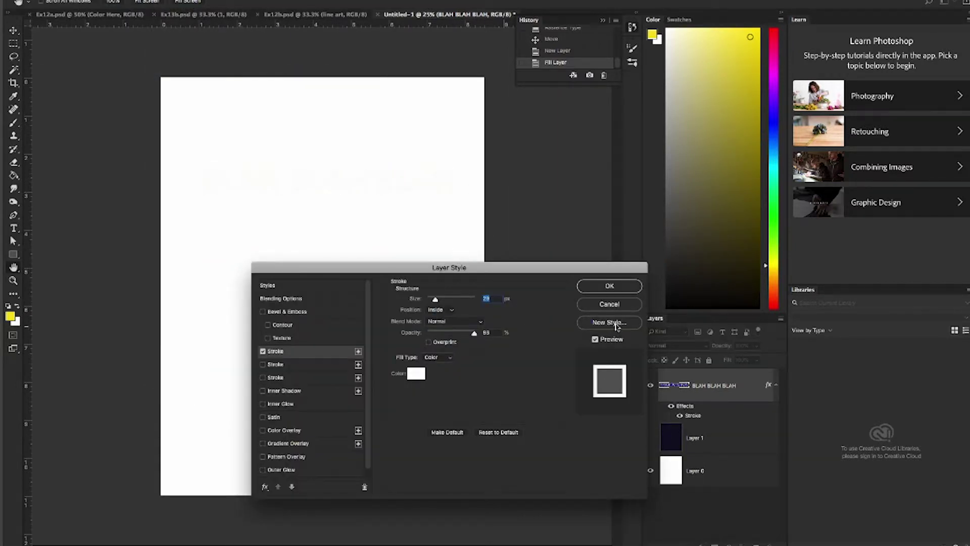
left_click_drag(435, 299, 420, 300)
left_click(602, 306)
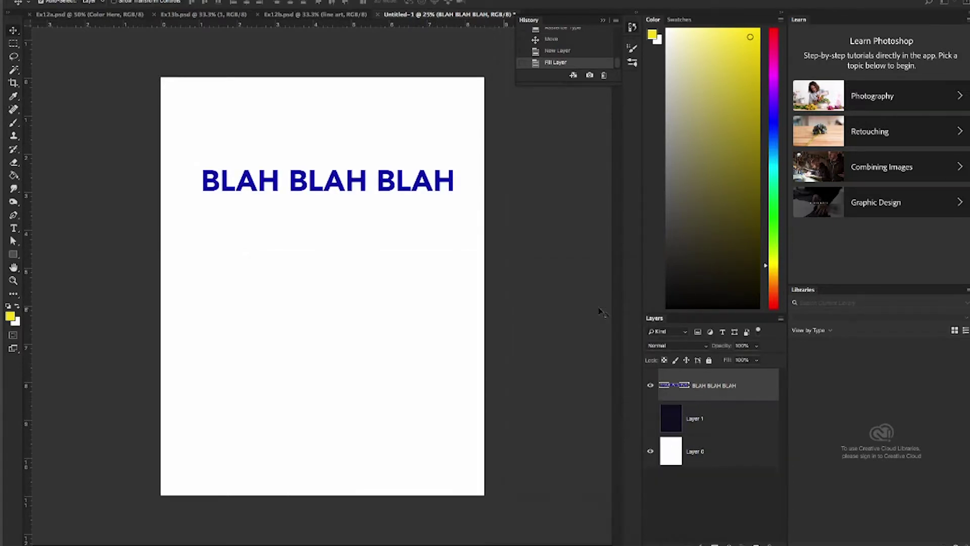
Make the dark Layer 1 visible again and reselect the BLAH BLAH BLAH layer
left_click(721, 420)
left_click(651, 418)
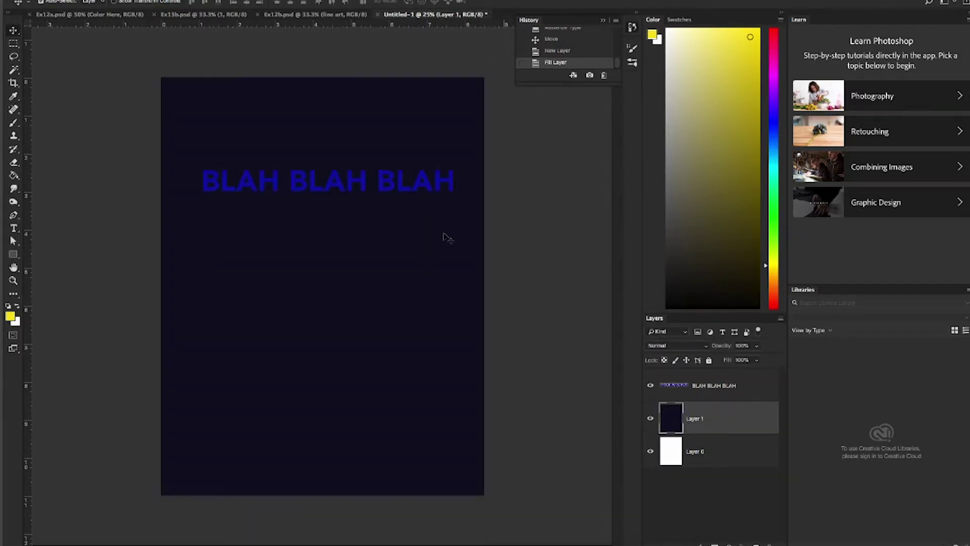
left_click(363, 186)
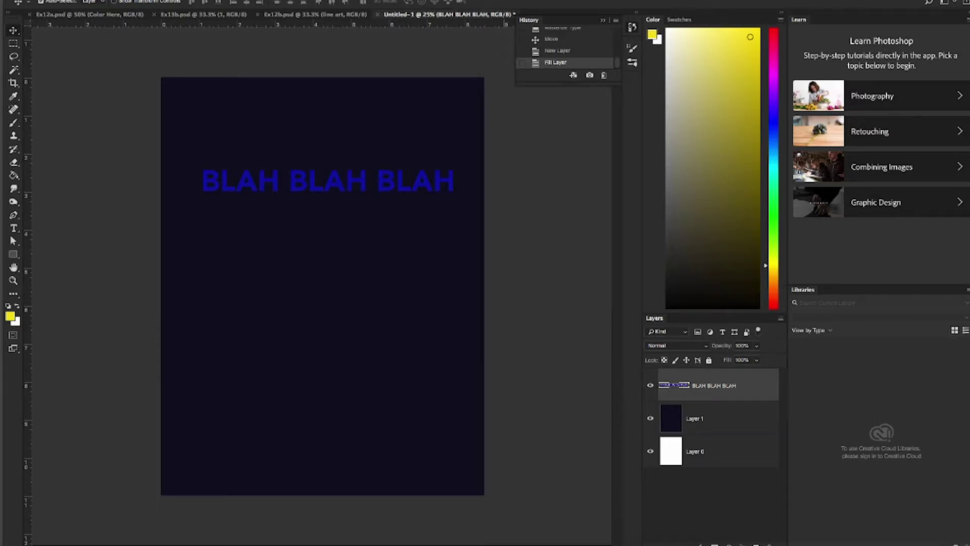
Try a thinner white inside Stroke style with slightly reduced opacity on the text, and cancel it
left_click(169, 0)
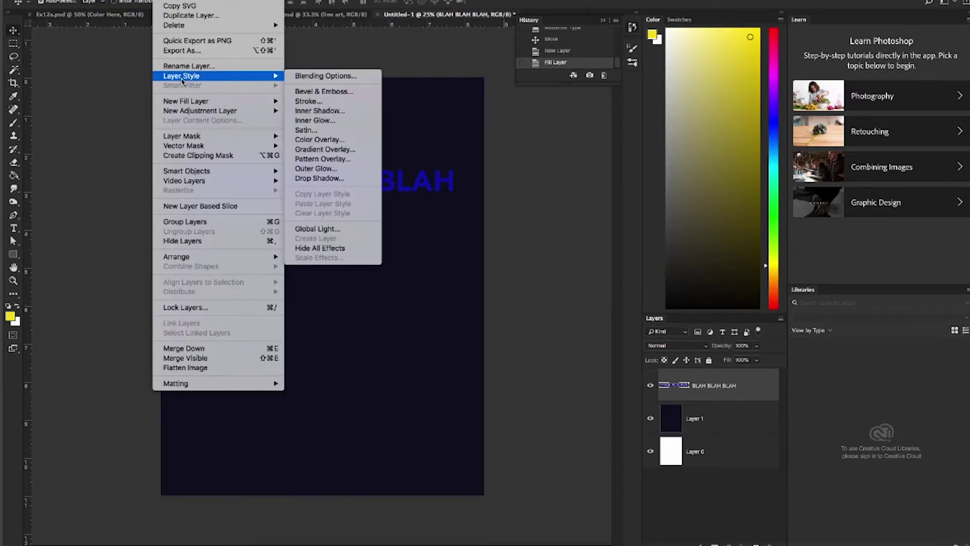
left_click(313, 101)
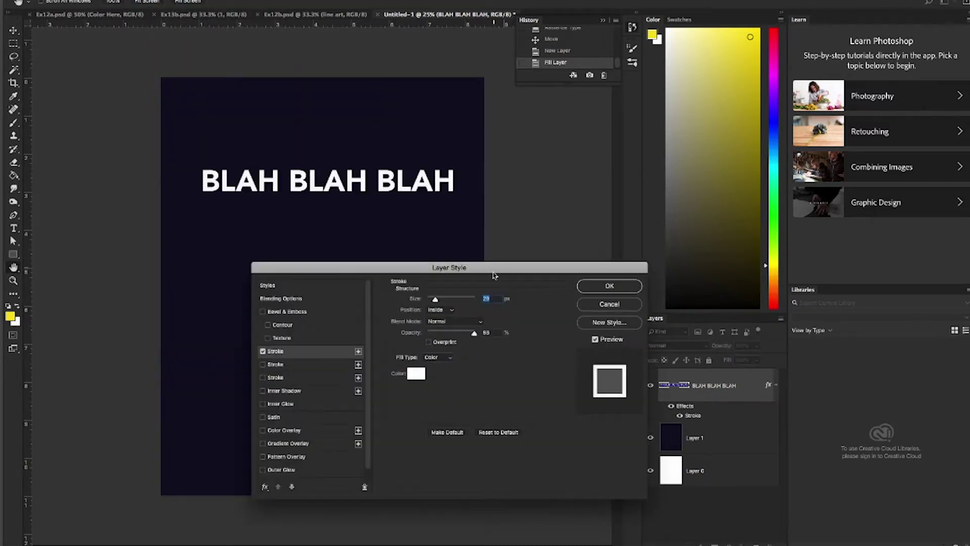
left_click_drag(435, 299, 429, 298)
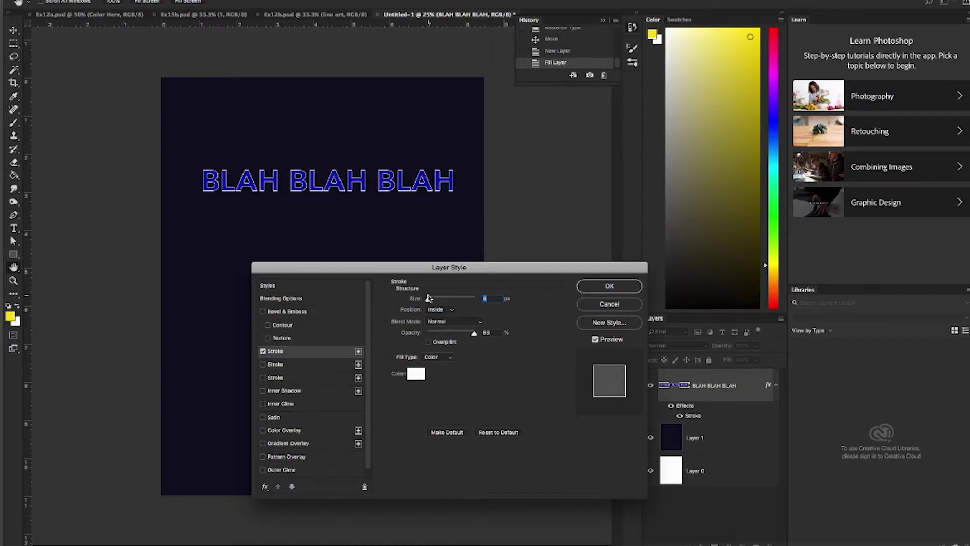
mouse_move(475, 334)
left_mouse_down()
mouse_move(442, 334)
mouse_move(470, 333)
left_mouse_up()
left_click(636, 307)
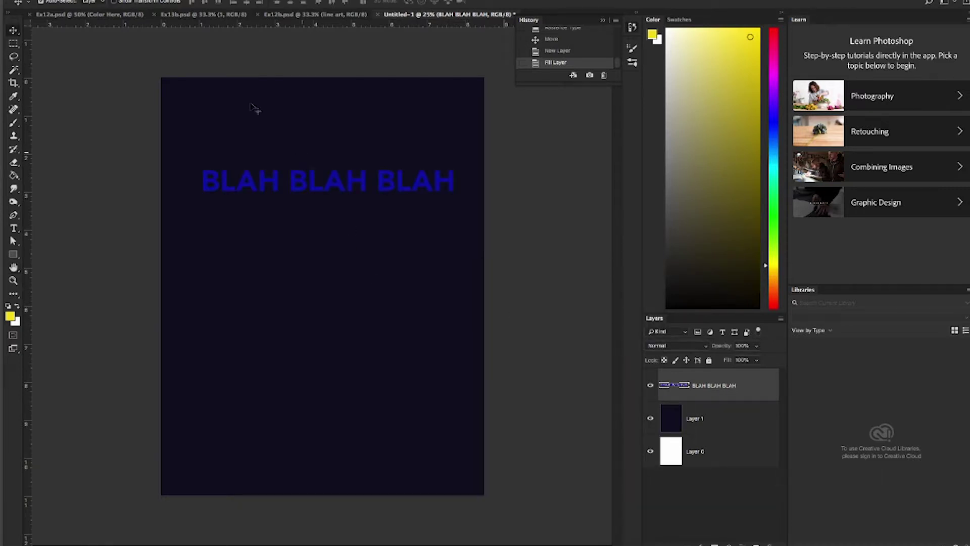
left_click(136, 0)
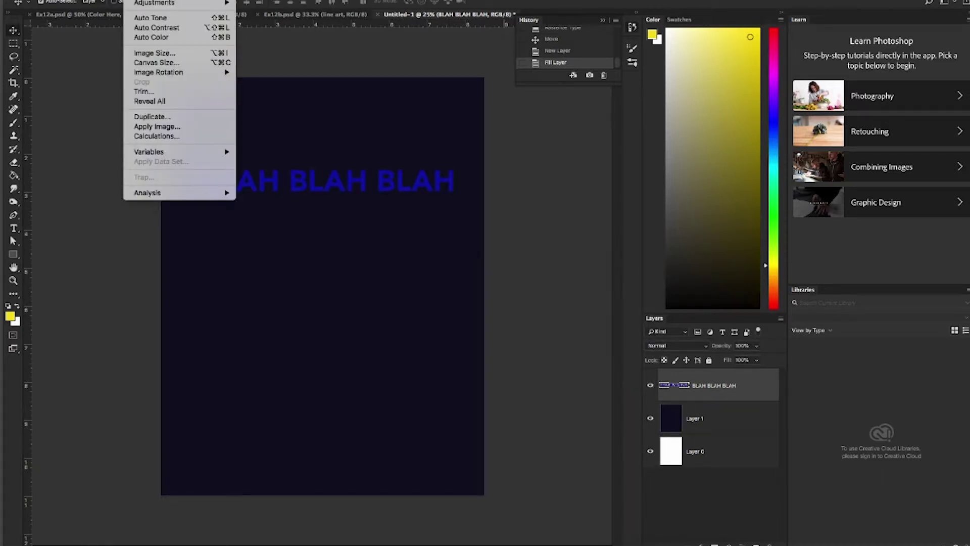
mouse_move(166, 0)
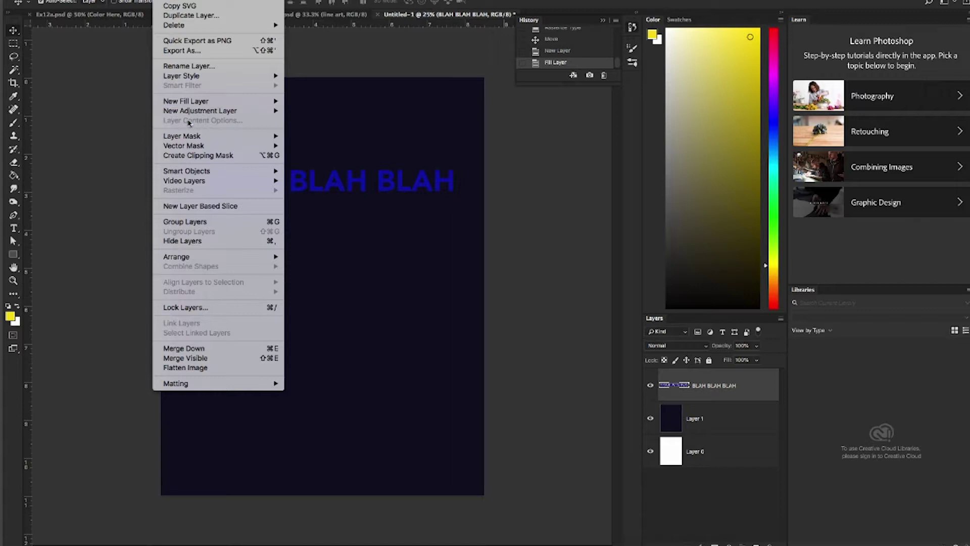
mouse_move(180, 77)
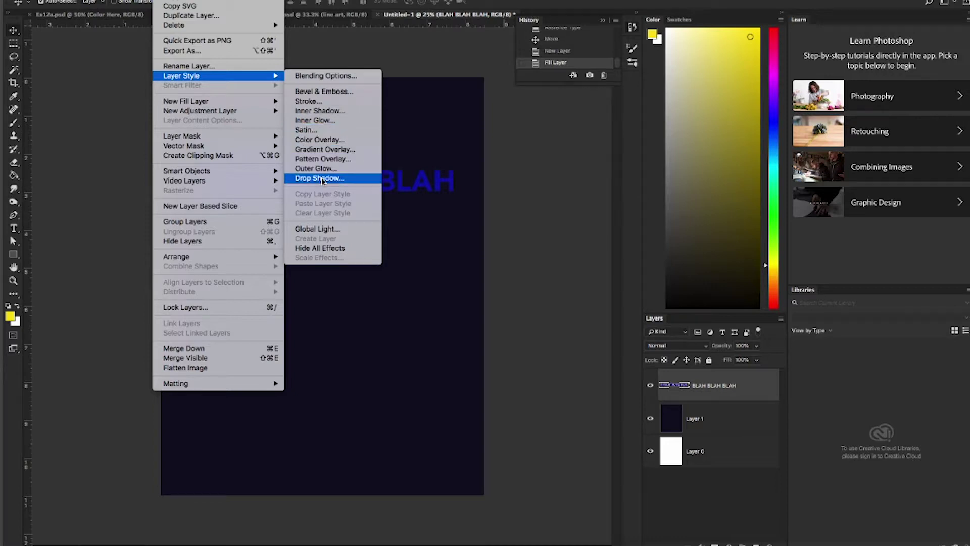
left_click(507, 167)
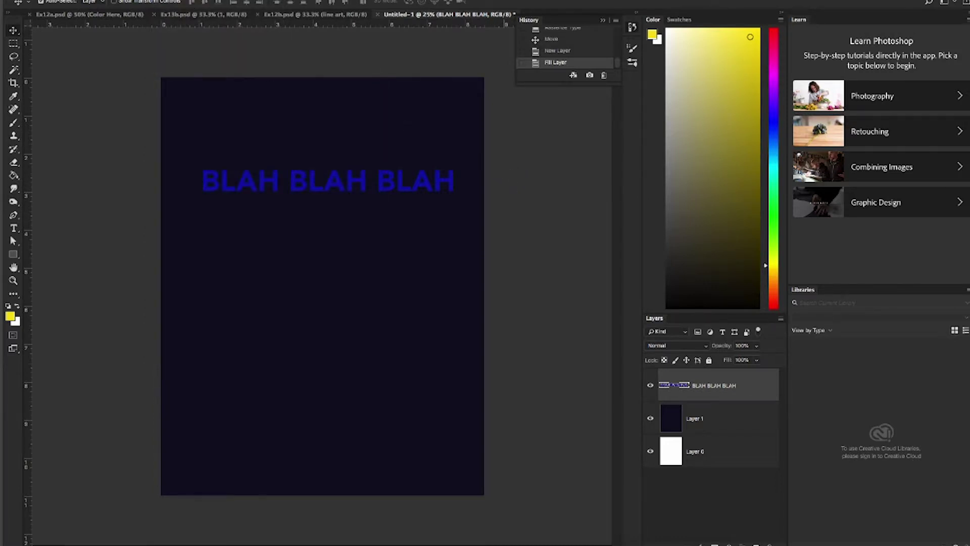
Try a Warp transform on the text by pulling its upper grid points, and undo the warp
left_click(113, 0)
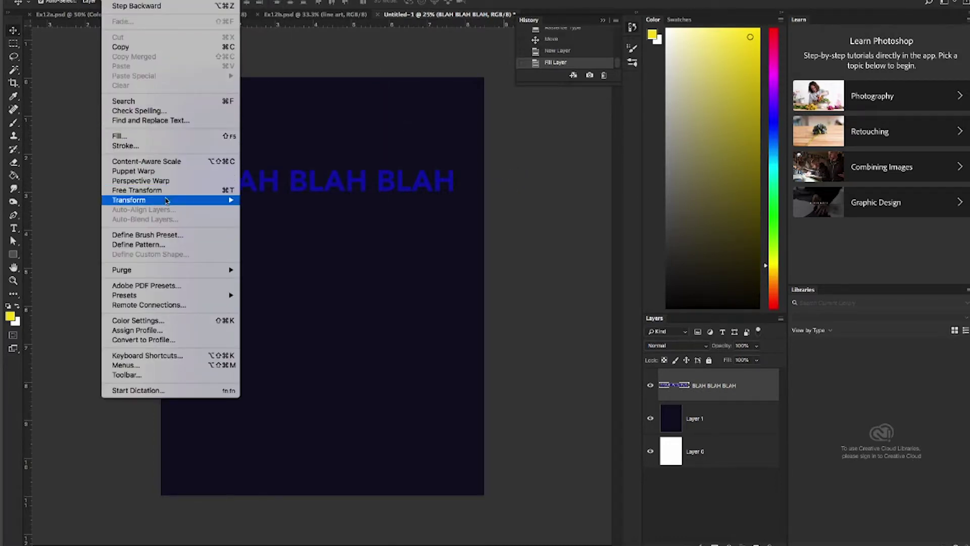
mouse_move(166, 206)
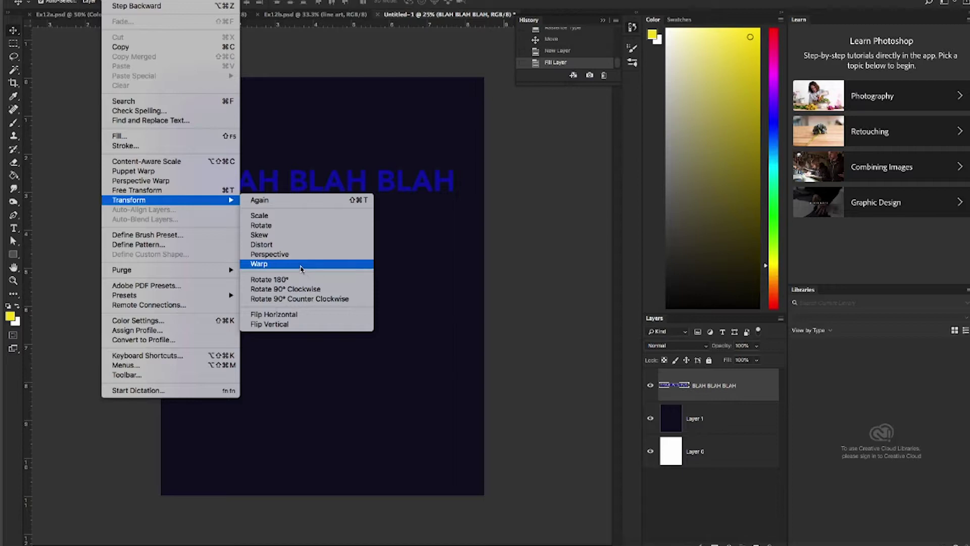
left_click(301, 265)
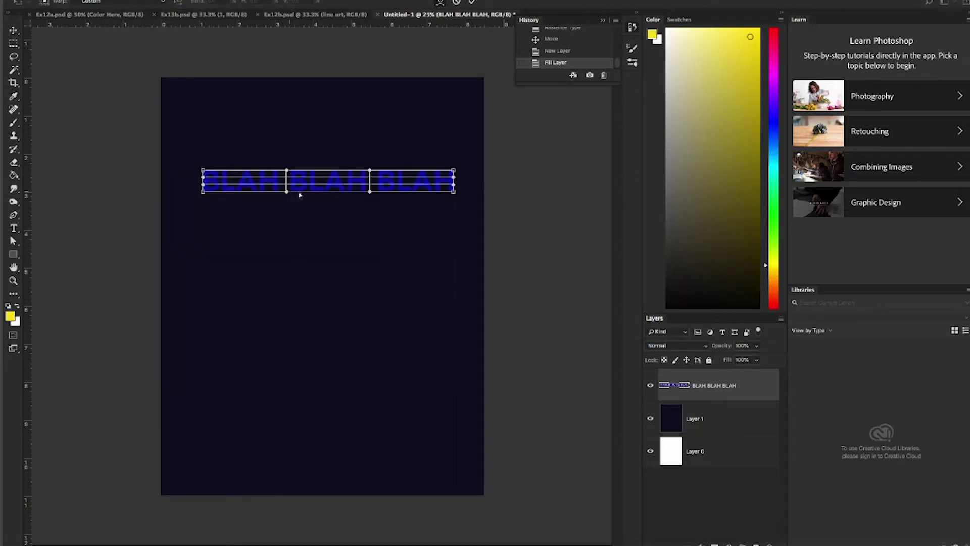
left_click_drag(288, 172, 286, 134)
left_click_drag(370, 171, 288, 198)
key("Return")
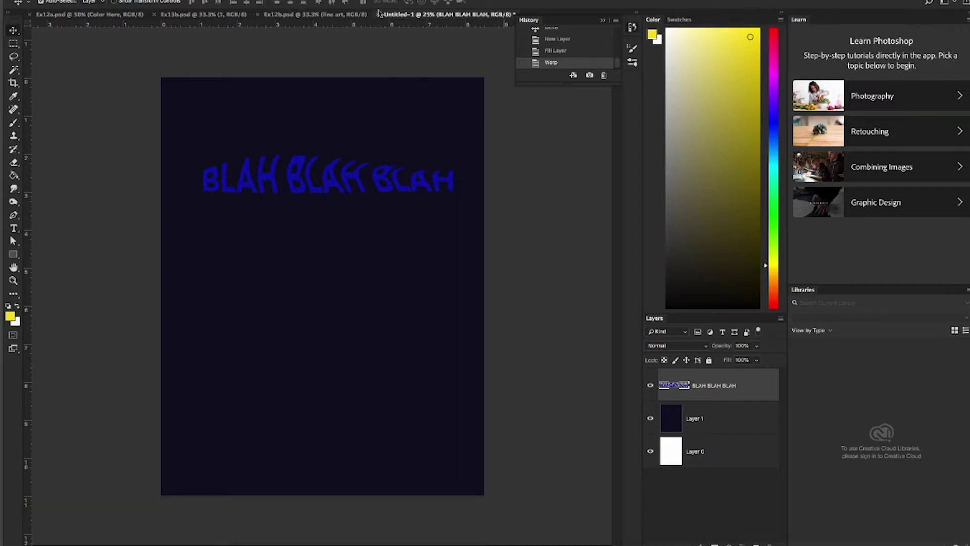
key("ctrl+z")
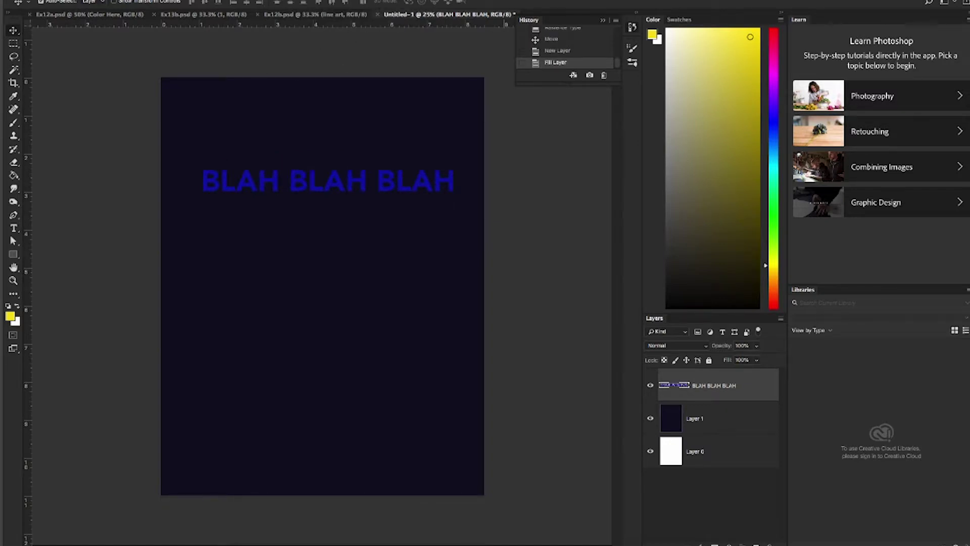
left_click(109, 1)
key("Escape")
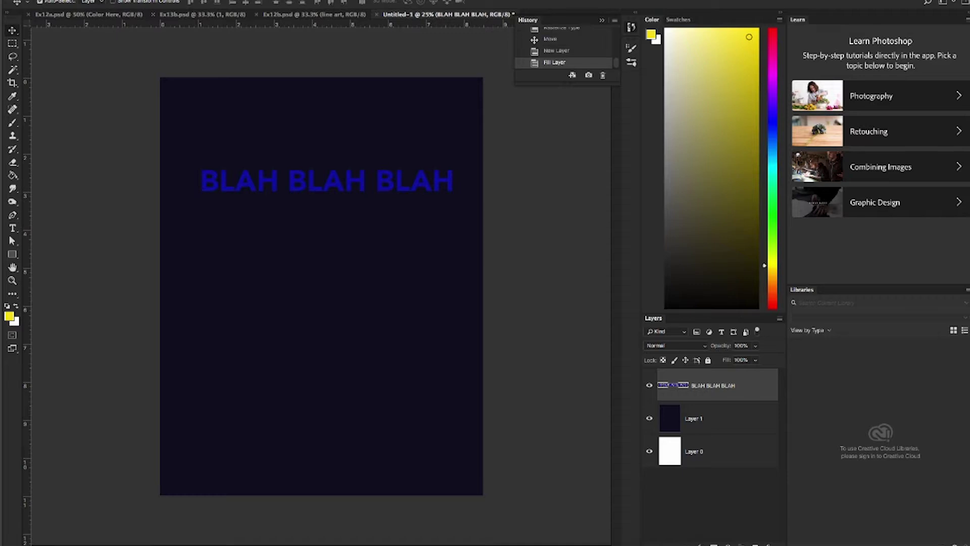
Switch to the desktop and open lake.psd from the ship folder inside the "files for 10/2/2019" folder
key("super+m")
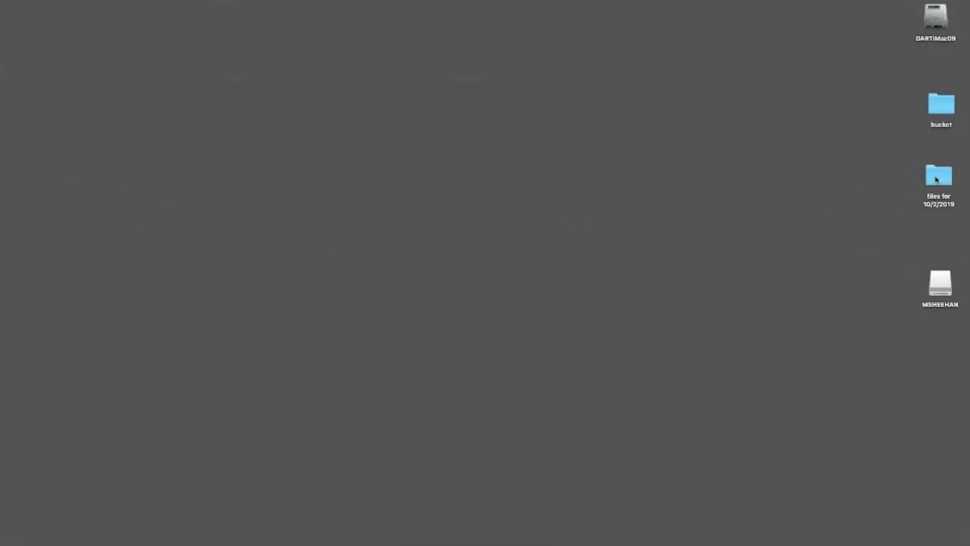
left_click(941, 176)
double_click(937, 178)
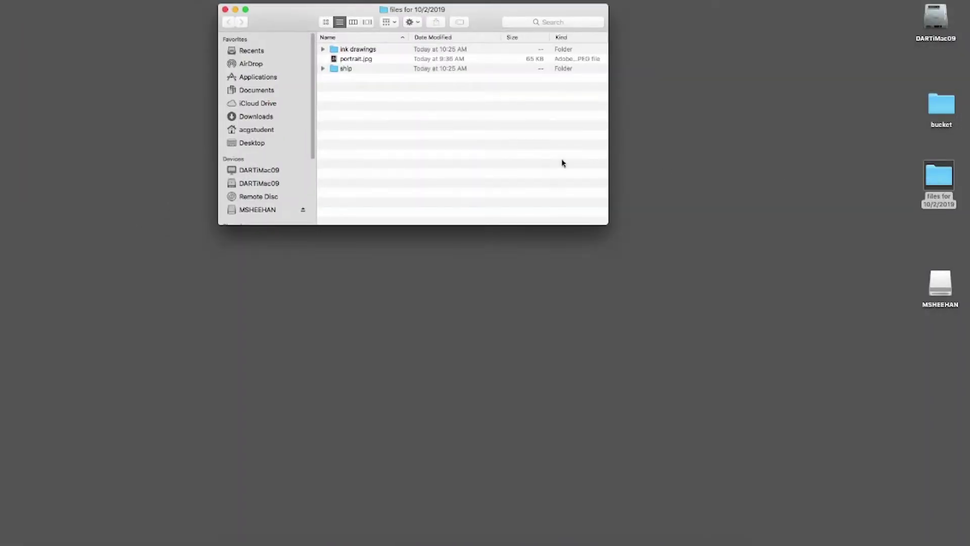
double_click(335, 69)
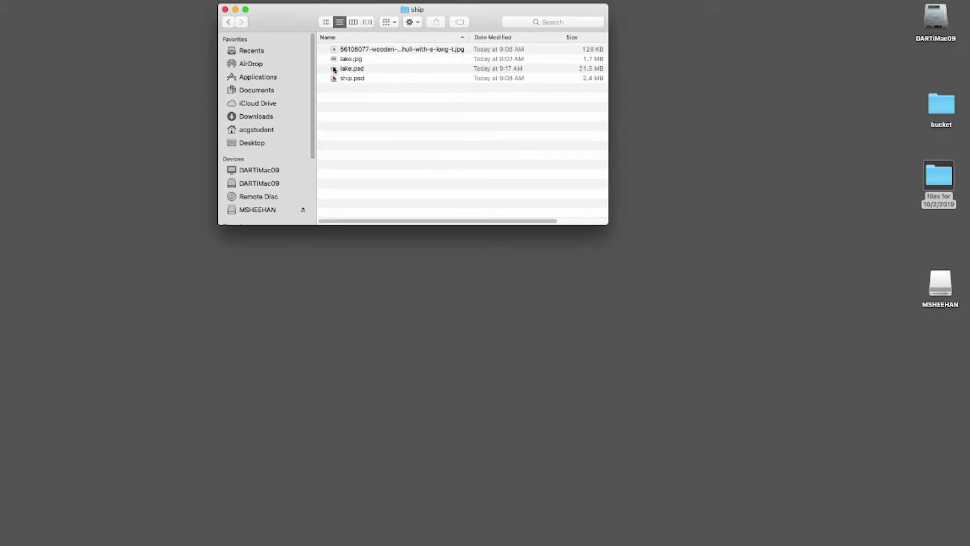
double_click(334, 69)
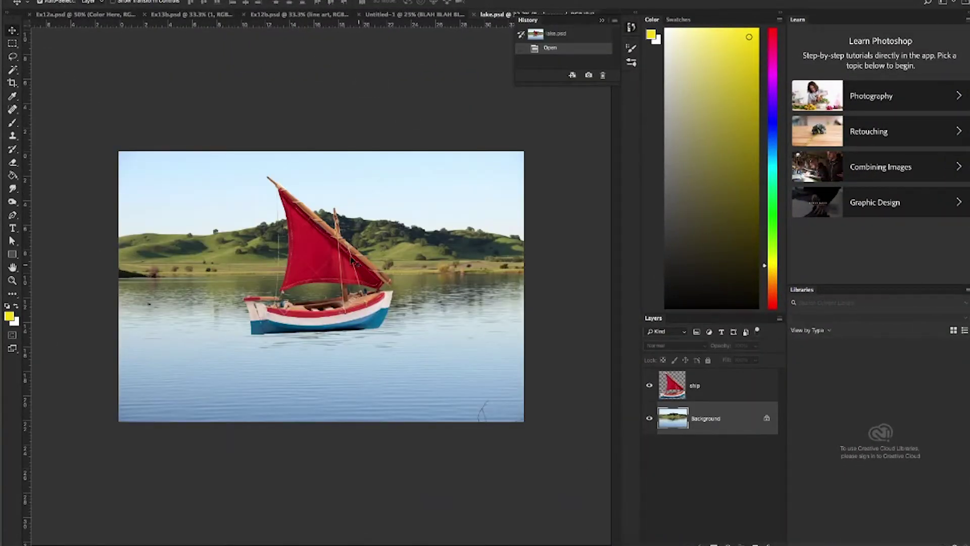
Move the ship slightly up and to the right on the lake
left_click_drag(316, 244, 346, 250)
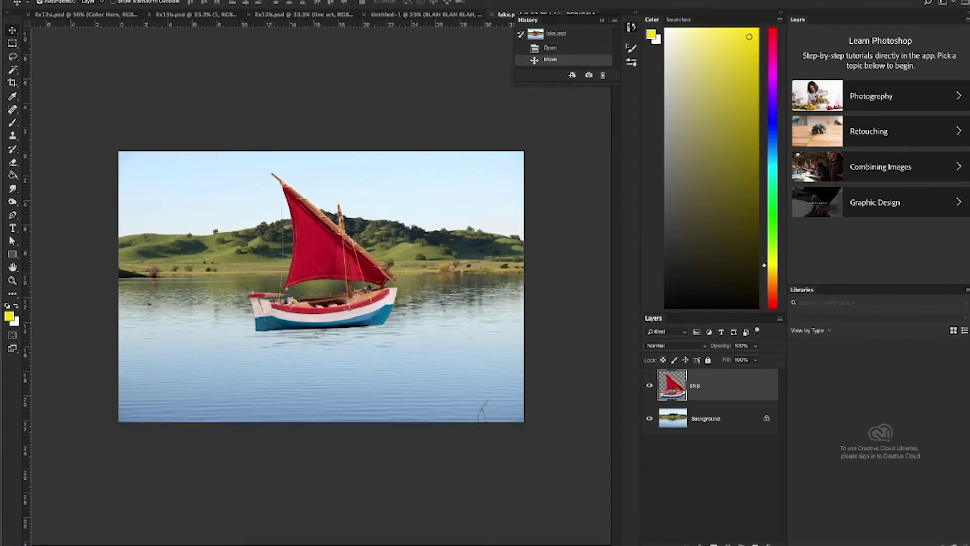
left_click(166, 0)
mouse_move(188, 80)
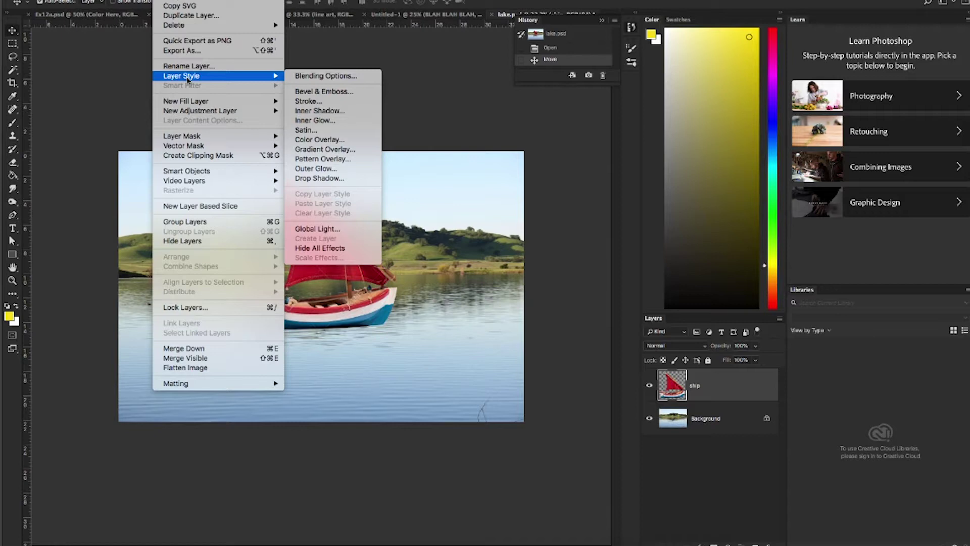
key("Escape")
Duplicate the ship layer and place the copy directly beneath the original ship layer
left_click_drag(748, 390, 747, 541)
left_click_drag(721, 396, 724, 435)
Flip the ship copy vertically and move it below the boat's hull as a reflection
left_click(111, 0)
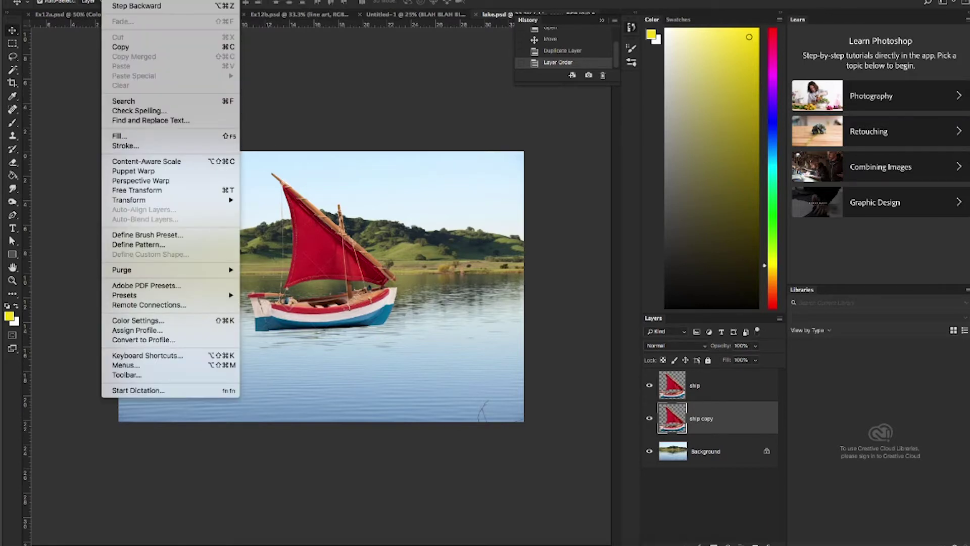
mouse_move(135, 201)
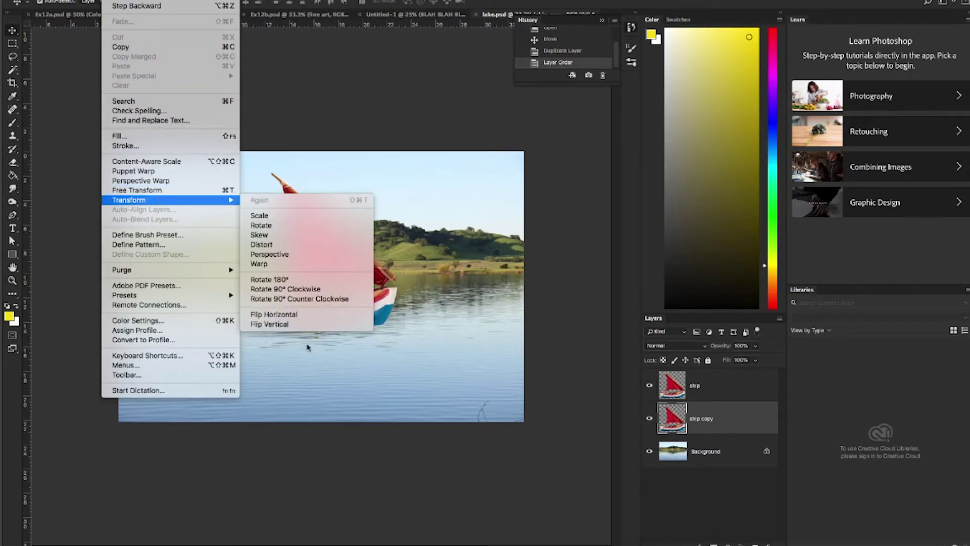
left_click(286, 324)
left_click_drag(364, 164, 366, 326)
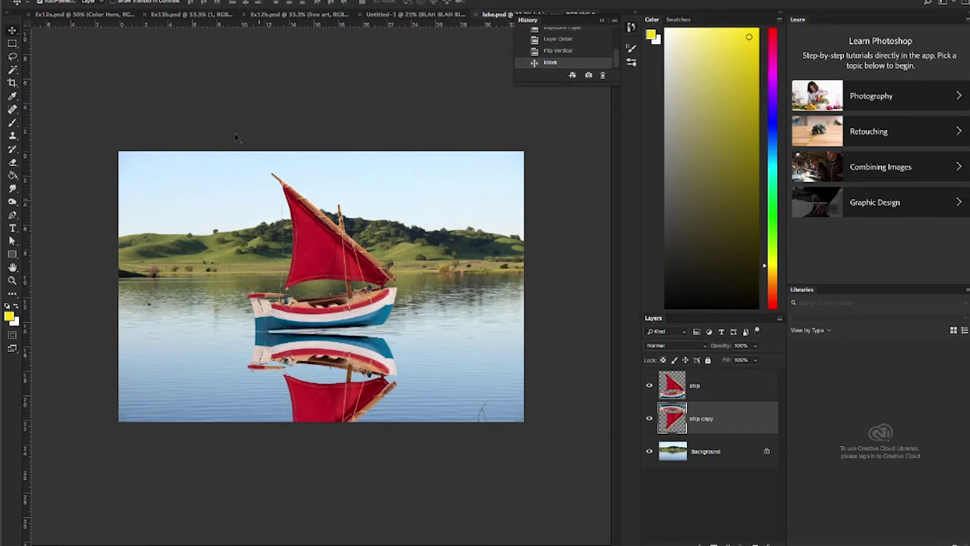
Skew the ship copy so its right side rises slightly and the reflected hull lines up with the boat
left_click(112, 1)
mouse_move(241, 200)
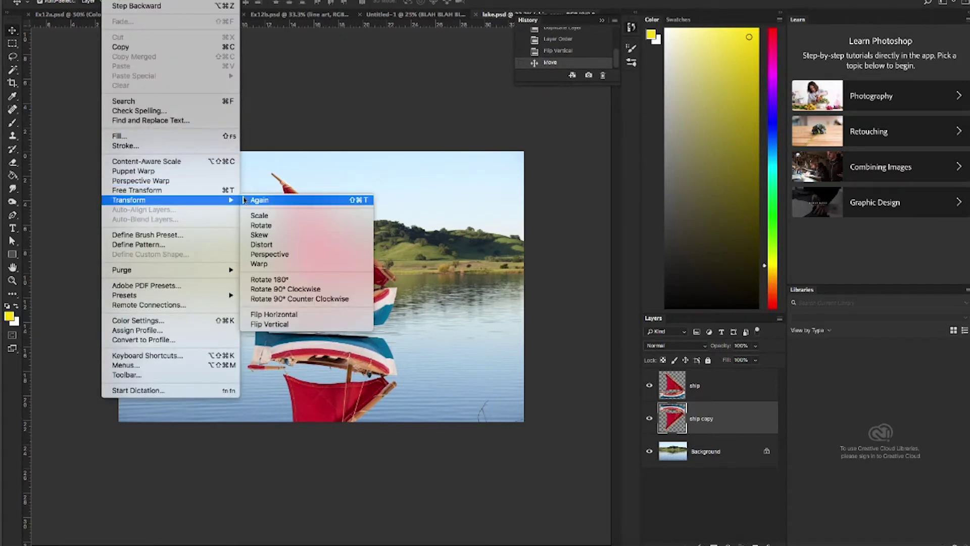
left_click(270, 235)
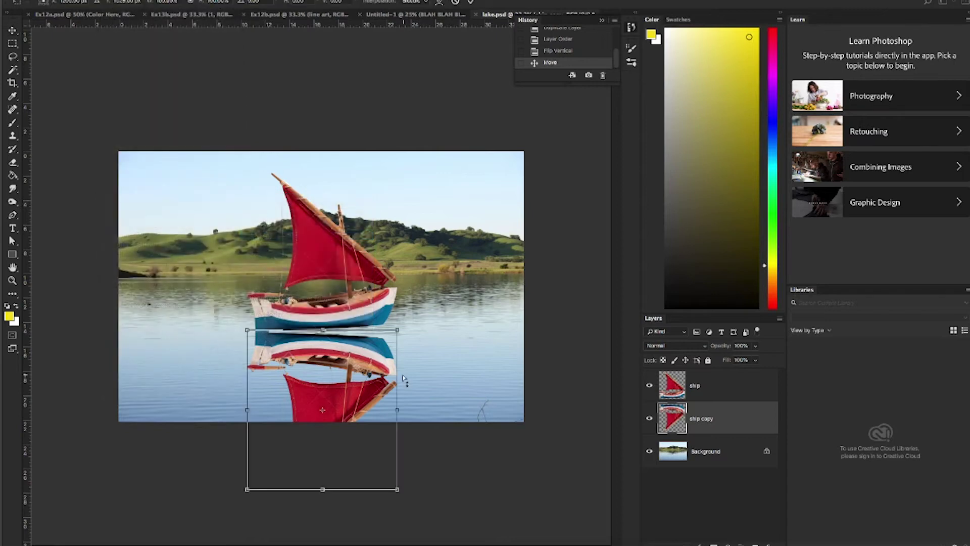
left_click_drag(399, 410, 399, 396)
key("Return")
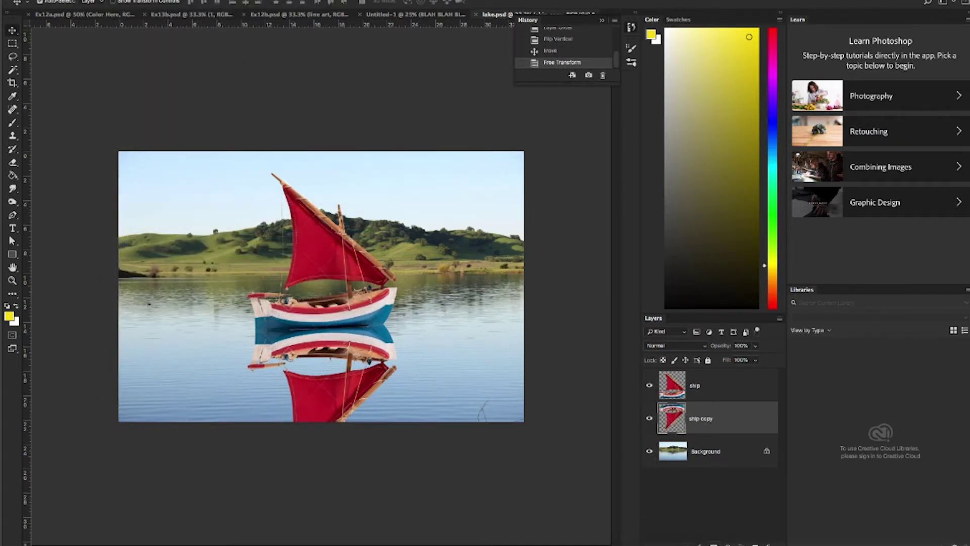
Add a layer mask to the ship copy with a black-to-white gradient that fades the reflection downward, and save the file
left_click(713, 545)
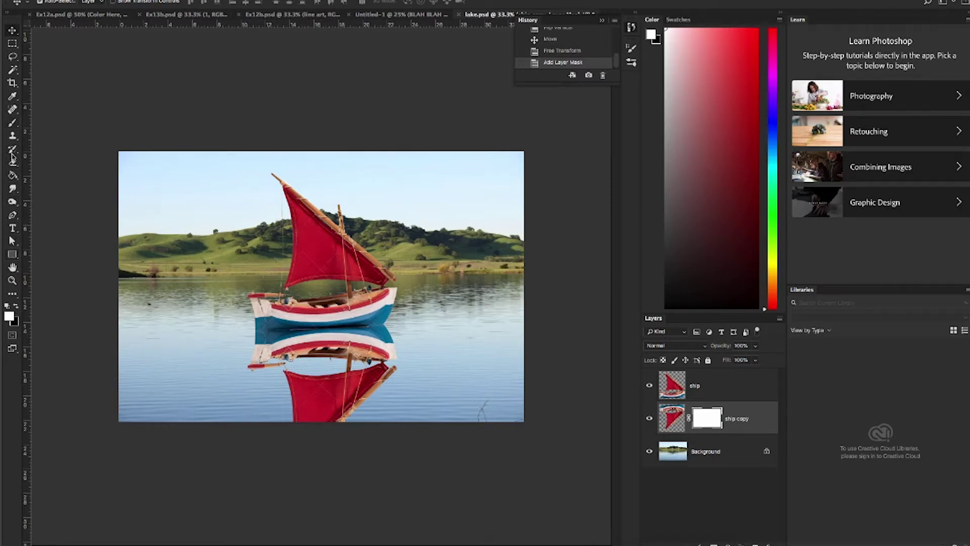
left_click(13, 165)
left_click(13, 174)
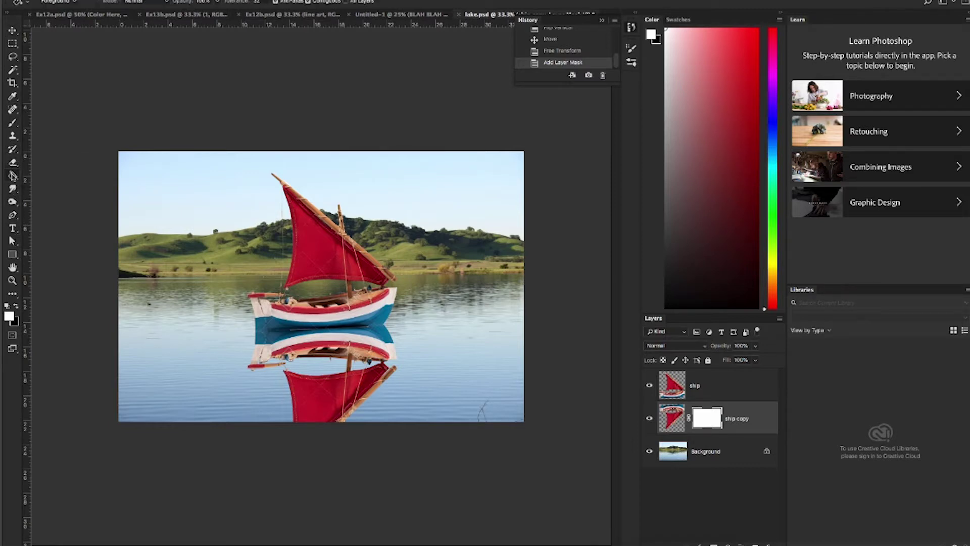
left_click(55, 174)
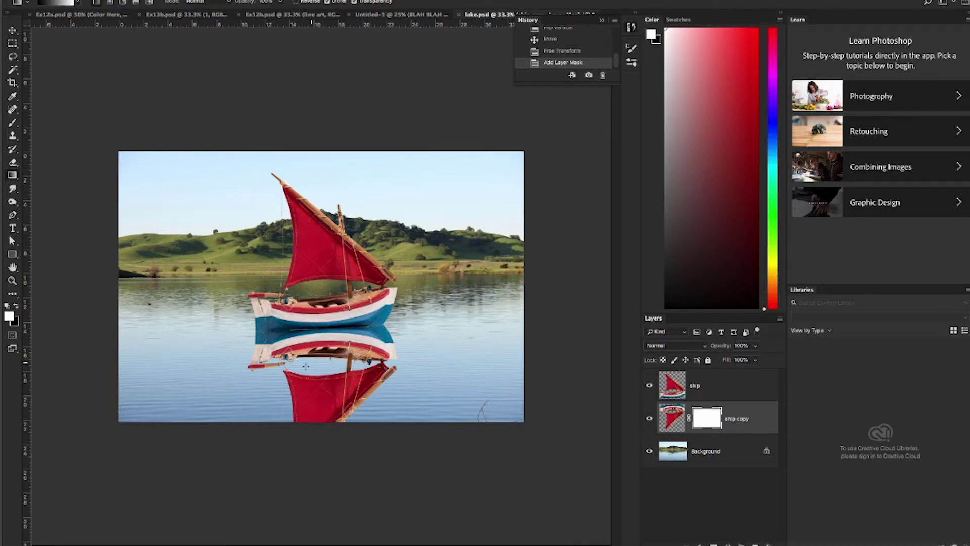
left_click_drag(330, 413, 329, 290)
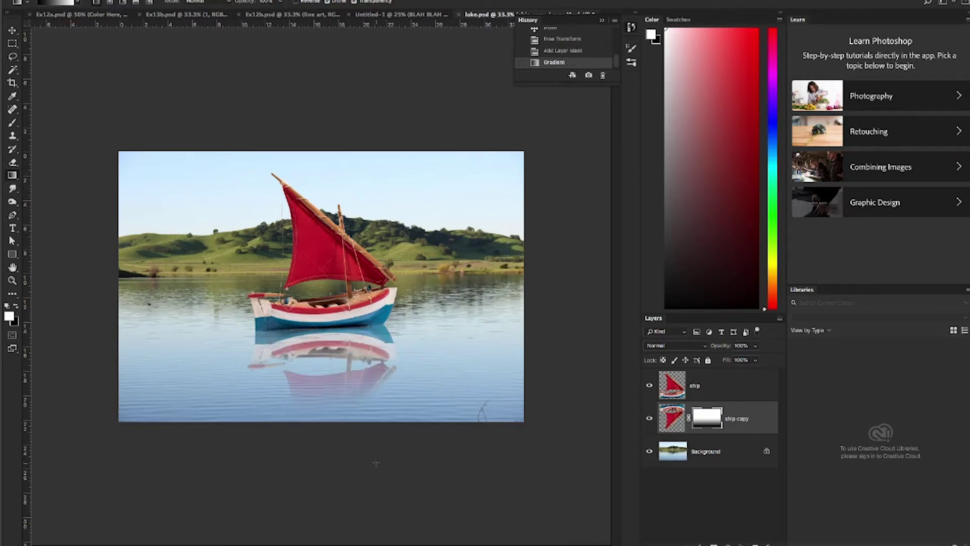
key("ctrl+s")
Target the ship copy's image instead of its mask and set the layer's blend mode to Multiply
left_click(12, 33)
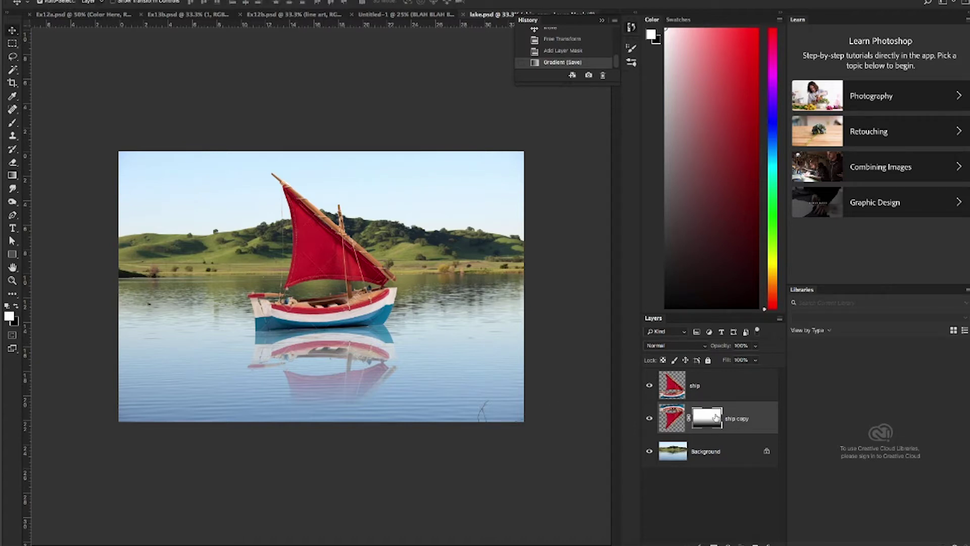
left_click(674, 420)
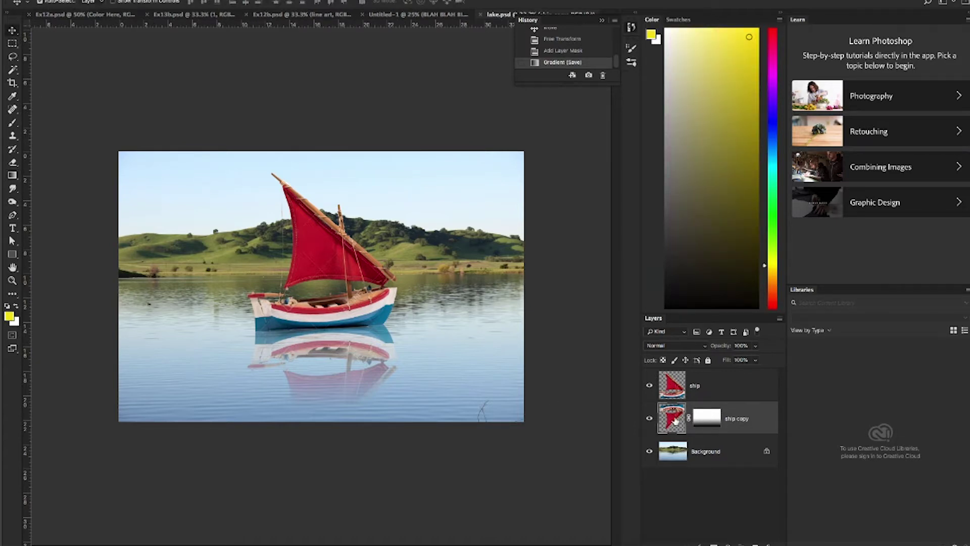
key("shift+plus")
key("shift+plus")
key("shift+plus")
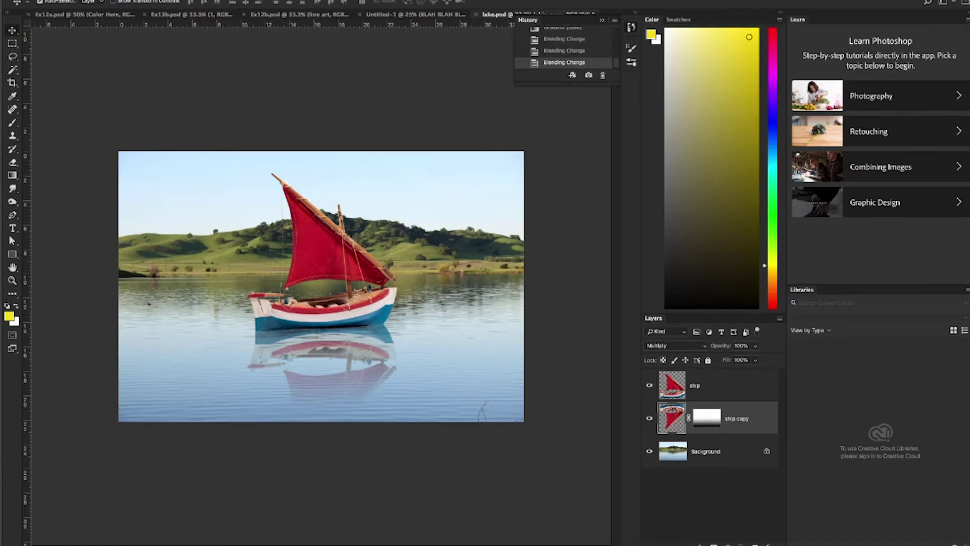
Liquify the ship copy with Forward Warp, brush size 100 and pressure 44, rippling the edges of the reflected hull and sail
left_click(247, 0)
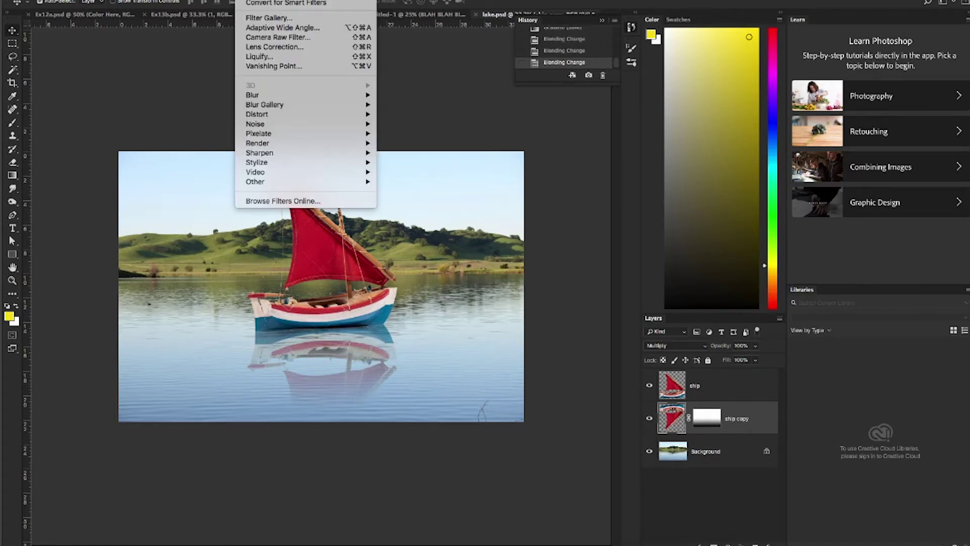
left_click(264, 58)
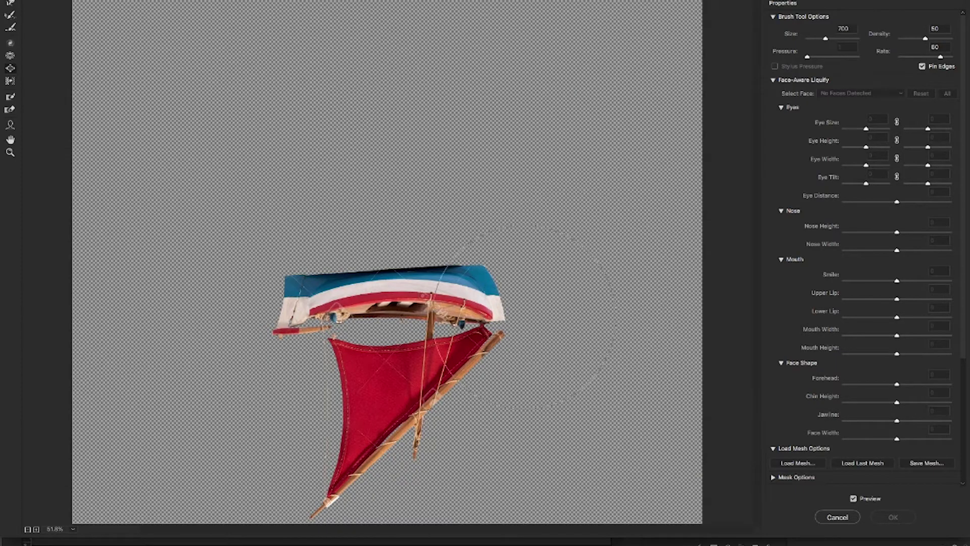
key("bracketleft")
key("bracketleft")
key("bracketleft")
key("bracketleft")
key("bracketleft")
key("bracketleft")
left_click(10, 3)
mouse_move(285, 333)
left_mouse_down()
mouse_move(334, 303)
mouse_move(299, 326)
left_mouse_up()
mouse_move(364, 368)
left_mouse_down()
mouse_move(341, 419)
mouse_move(381, 418)
mouse_move(347, 431)
mouse_move(318, 462)
mouse_move(392, 445)
left_mouse_up()
mouse_move(439, 399)
left_mouse_down()
mouse_move(493, 343)
mouse_move(429, 349)
mouse_move(523, 291)
mouse_move(492, 310)
mouse_move(440, 316)
mouse_move(505, 285)
left_mouse_up()
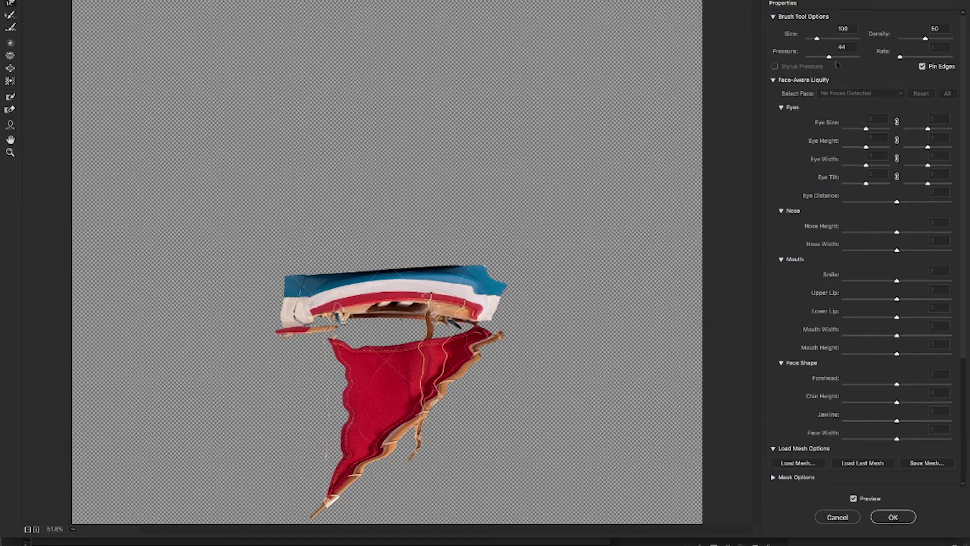
Raise the Liquify brush pressure to 79, warp stronger ripples along the hull and sail edges, and apply the filter
left_click_drag(828, 57, 847, 57)
mouse_move(500, 316)
left_mouse_down()
mouse_move(500, 298)
mouse_move(487, 320)
mouse_move(498, 348)
mouse_move(456, 373)
left_mouse_up()
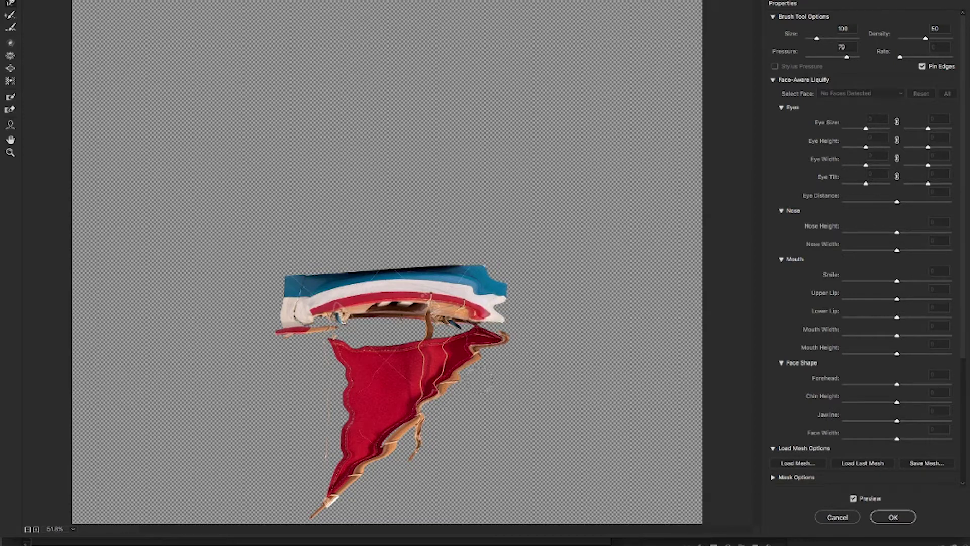
mouse_move(355, 372)
left_mouse_down()
mouse_move(353, 357)
mouse_move(299, 329)
mouse_move(292, 285)
mouse_move(283, 313)
mouse_move(344, 324)
mouse_move(356, 361)
left_mouse_up()
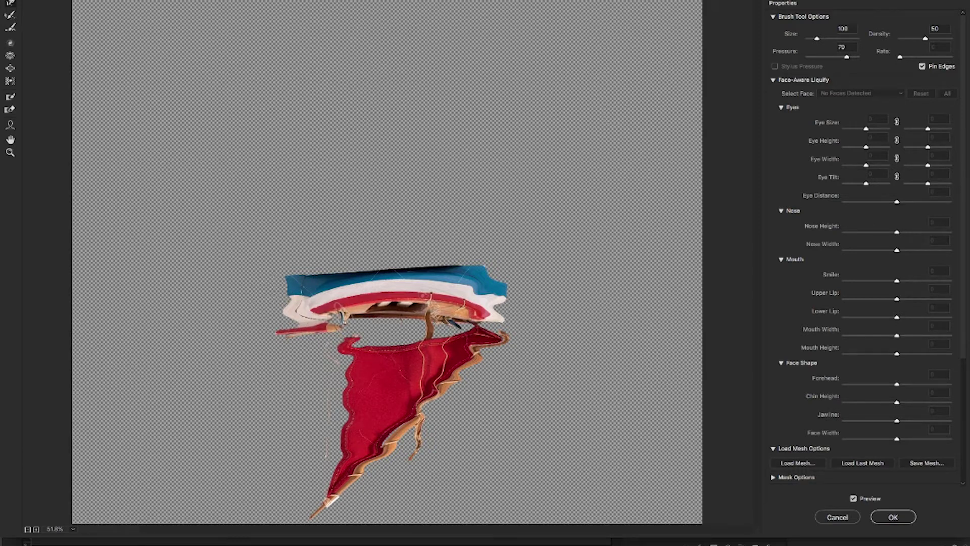
left_click(893, 517)
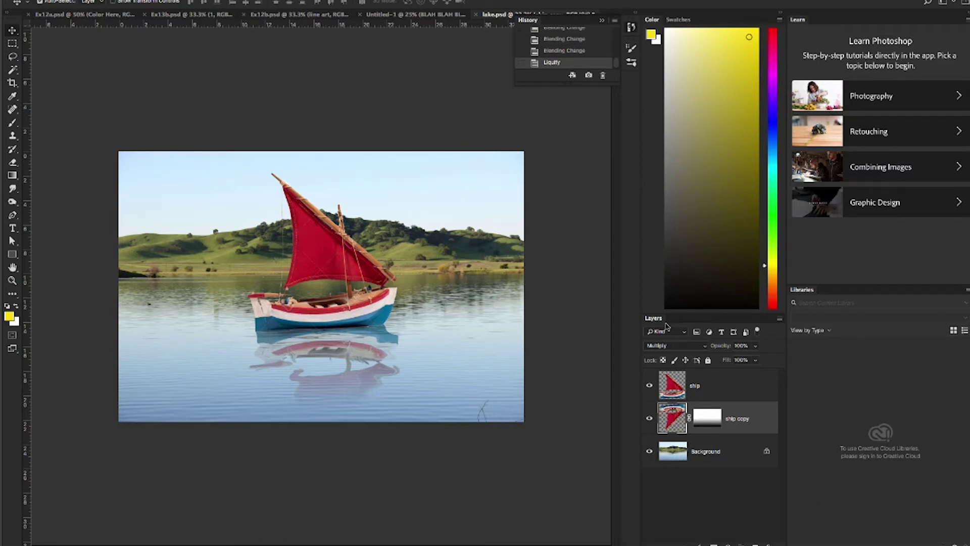
Go back to the "files for 10/2/2019" folder in Finder and open portrait.jpg in Photoshop
left_click(294, 15)
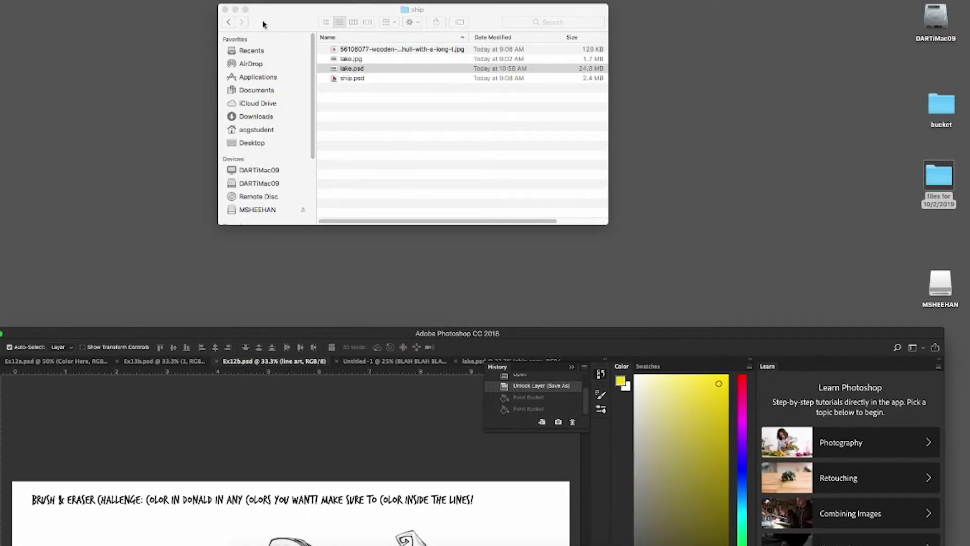
left_click_drag(265, 25, 263, 25)
left_click(226, 25)
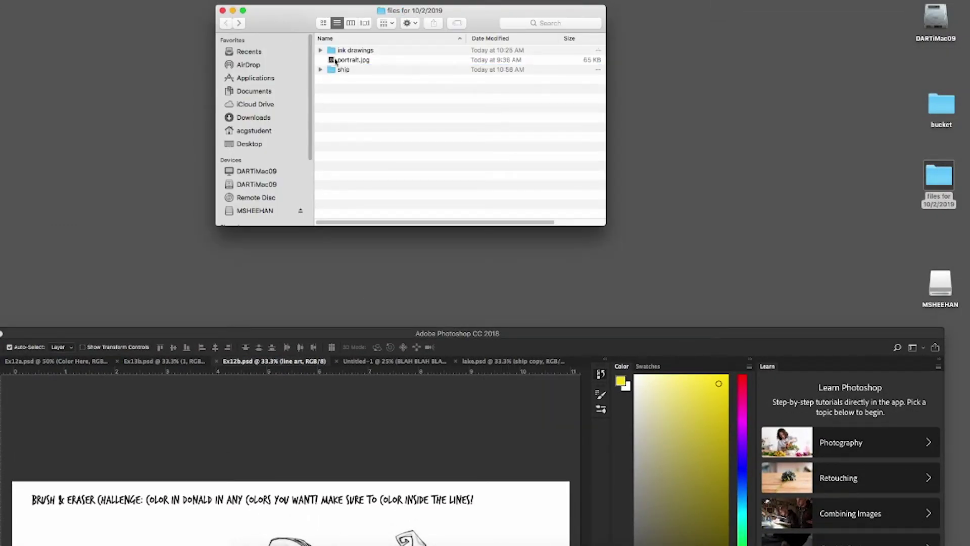
left_click_drag(547, 545, 558, 545)
left_click_drag(338, 333, 406, 34)
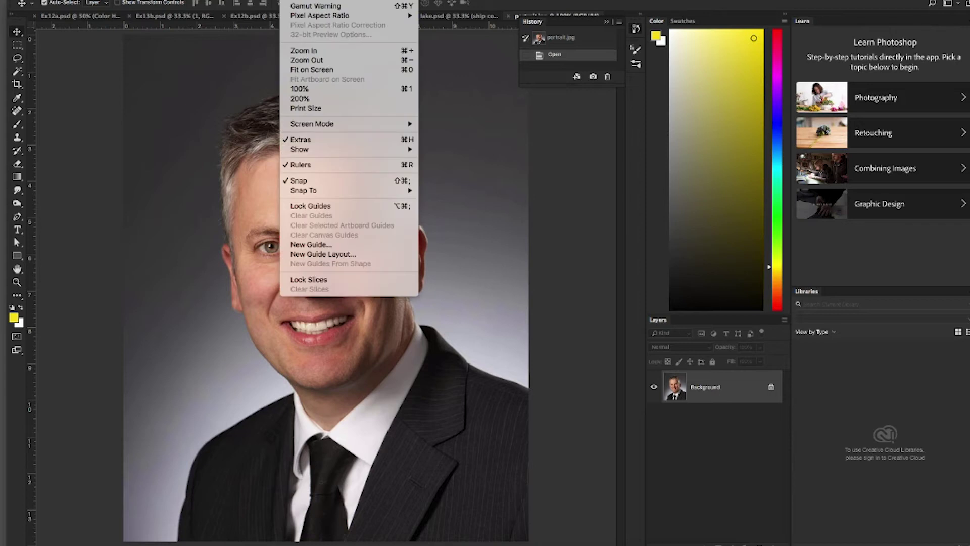
Liquify the portrait, try pushing one eye out of place with Forward Warp, and undo the stroke
mouse_move(259, 6)
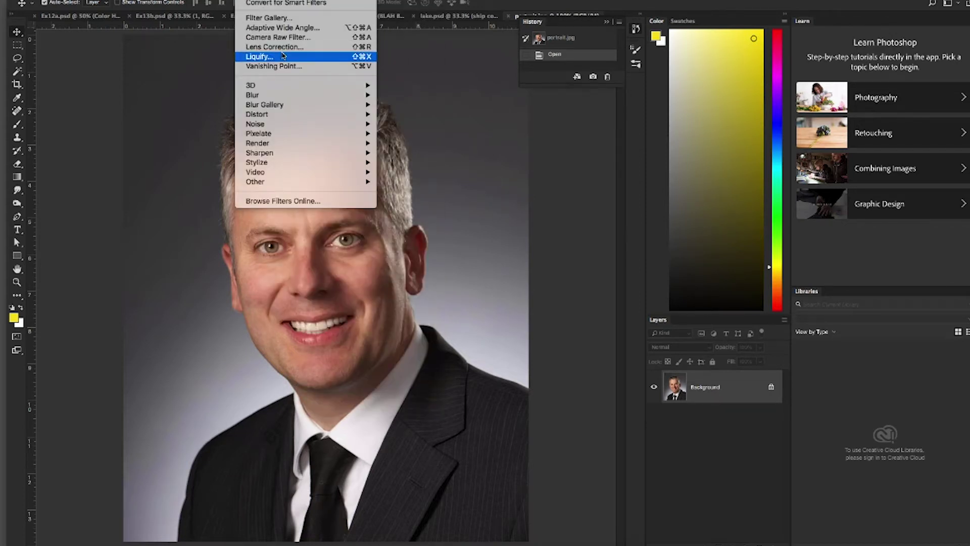
left_click(528, 250)
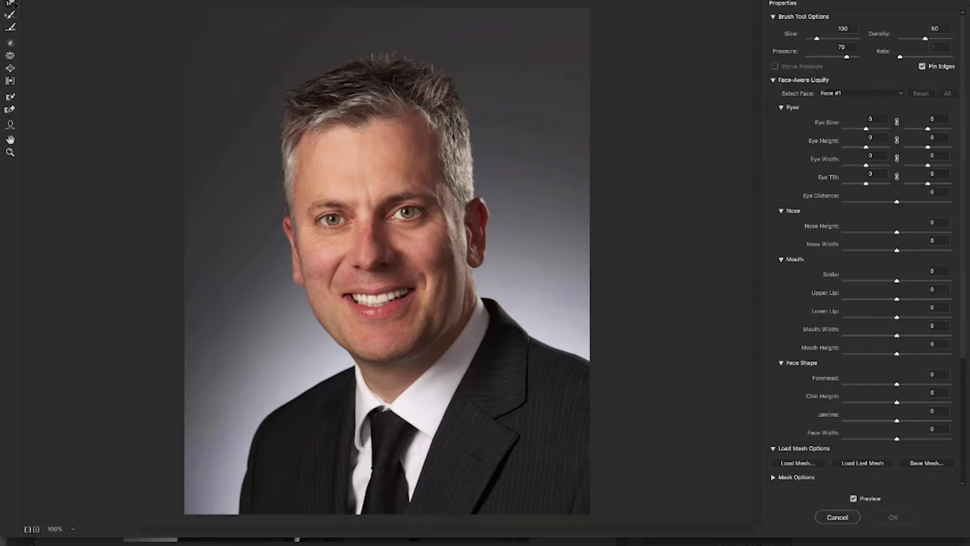
left_click_drag(332, 220, 342, 211)
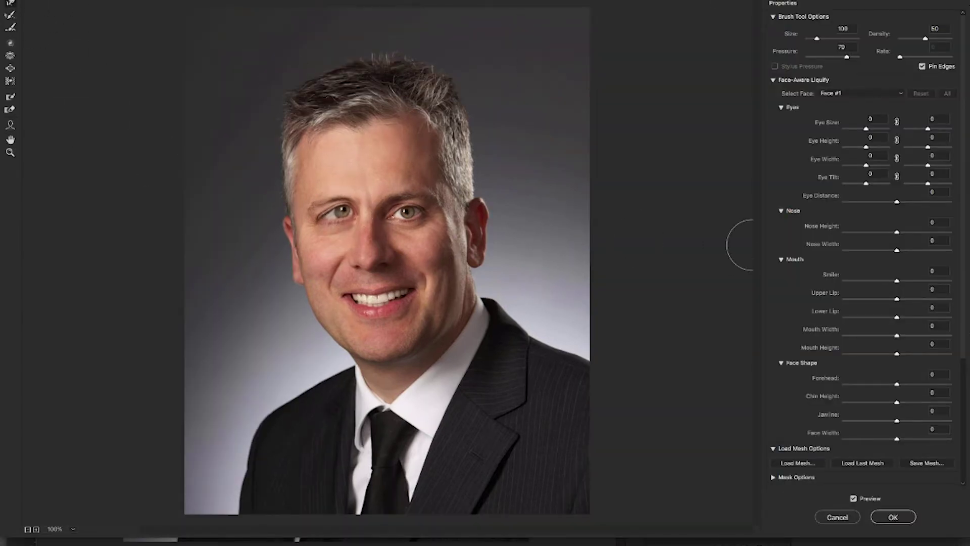
key("ctrl+z")
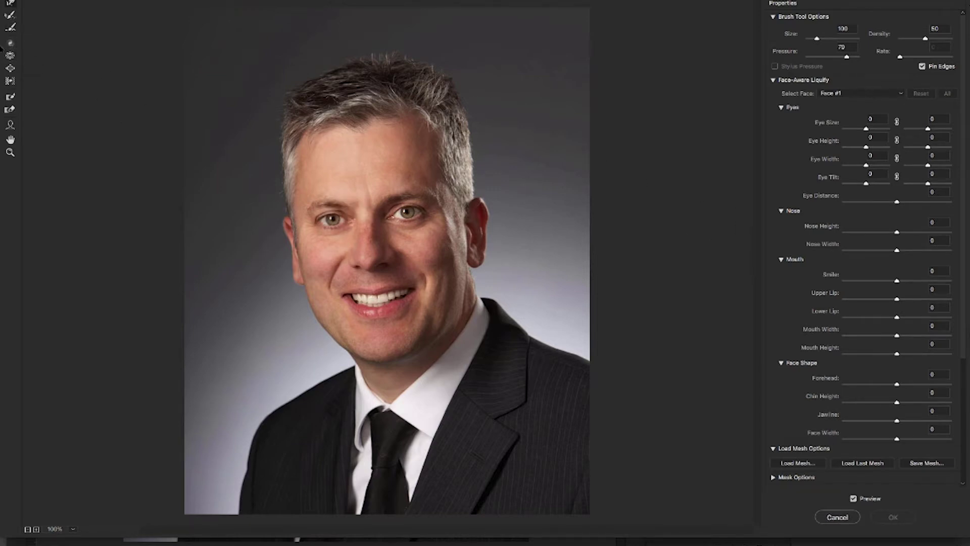
Try shrinking the man's nose with the Pucker tool, using a brush size of 80 at rate 100
left_click(10, 56)
key("bracketleft")
key("bracketleft")
key("bracketleft")
key("bracketleft")
key("bracketleft")
key("bracketleft")
key("bracketleft")
key("bracketleft")
key("bracketleft")
key("bracketleft")
key("bracketleft")
key("bracketleft")
key("bracketleft")
key("bracketleft")
key("bracketleft")
key("bracketleft")
key("bracketleft")
key("bracketleft")
left_click(370, 254)
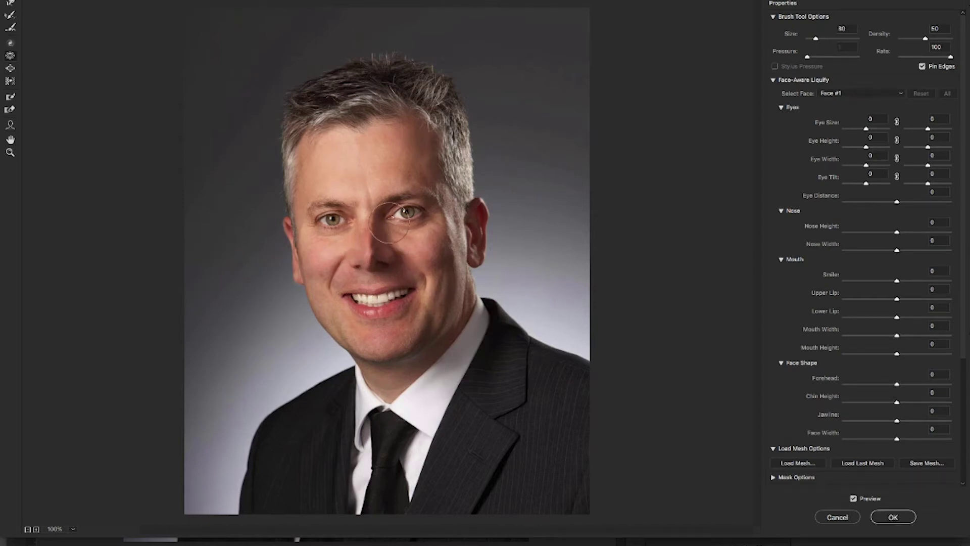
Try enlarging both eyes with the Bloat tool at brush size 125
left_click(10, 56)
left_click_drag(342, 218, 339, 217)
left_click_drag(413, 209, 410, 210)
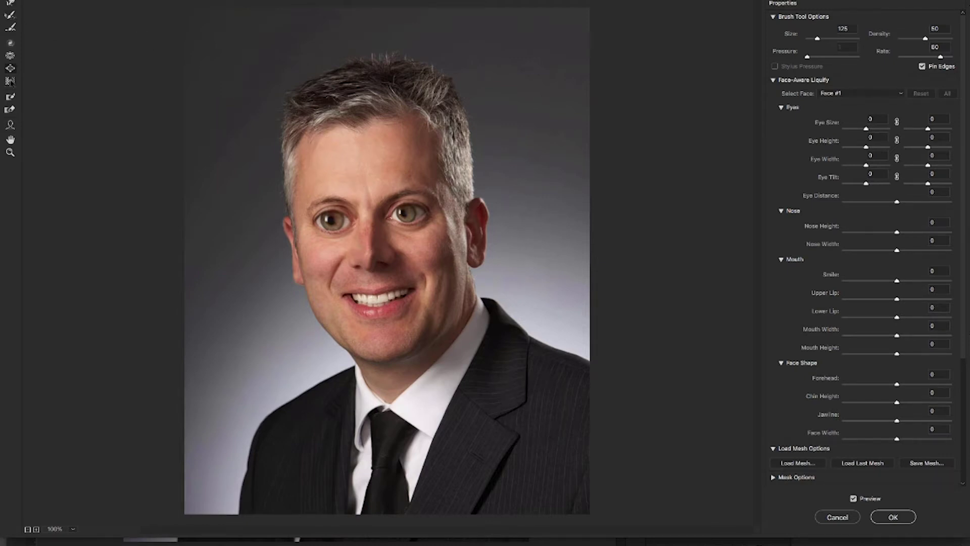
Try moving both eyes upward on the portrait with Liquify's Face tool
left_click(9, 126)
mouse_move(343, 220)
left_click_drag(344, 221, 332, 213)
left_click_drag(410, 221, 415, 206)
mouse_move(372, 261)
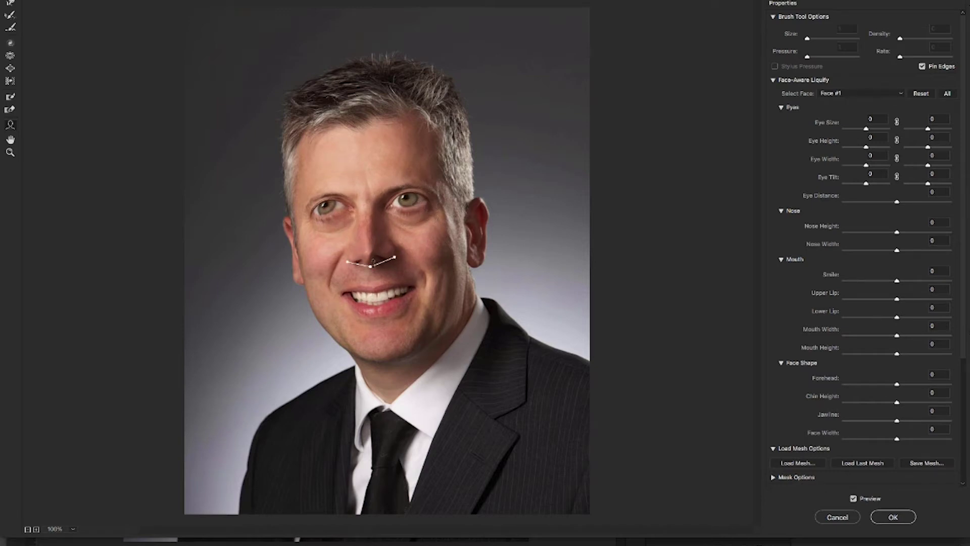
Try a nose height of 100 and of -100 with the Face tool, and discard the Liquify edits
left_click_drag(372, 268, 370, 239)
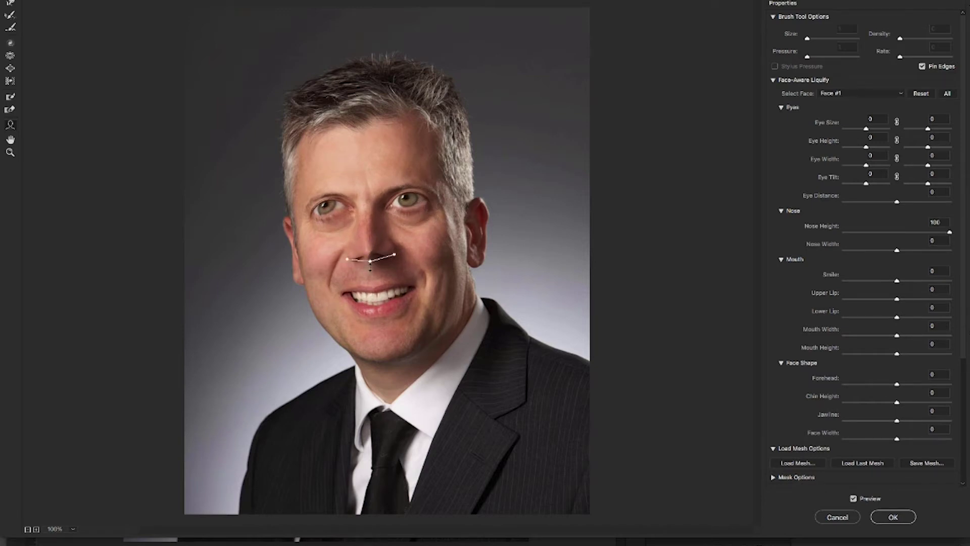
left_click_drag(369, 286, 370, 300)
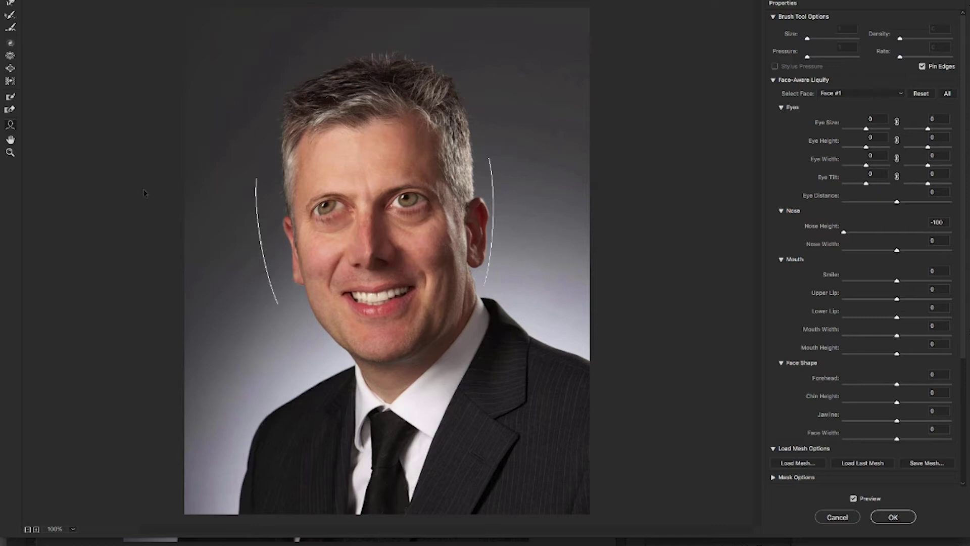
key("alt")
left_click(837, 517)
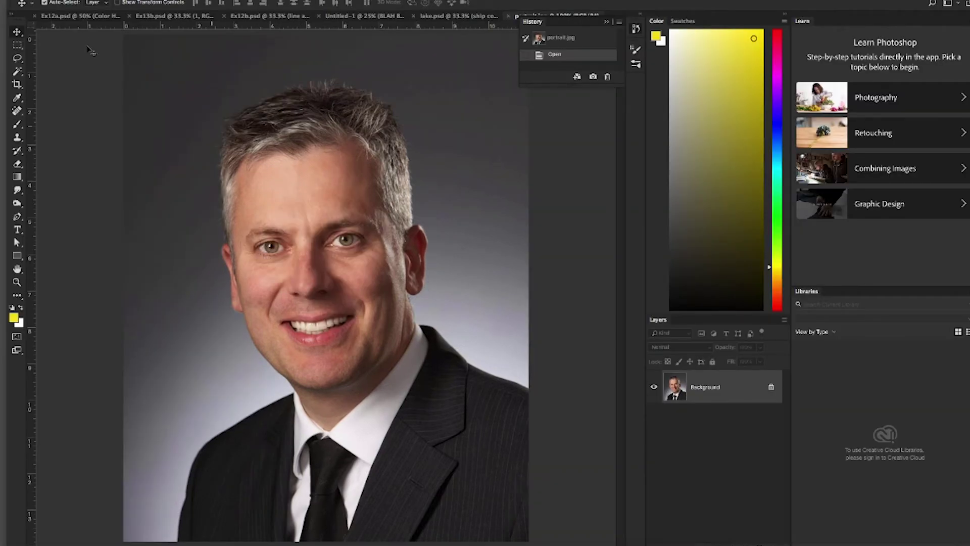
Reopen Liquify and try eye sizes of 77 and 100, a greater first-eye height, and first-eye width and tilt of 100
left_click(91, 1)
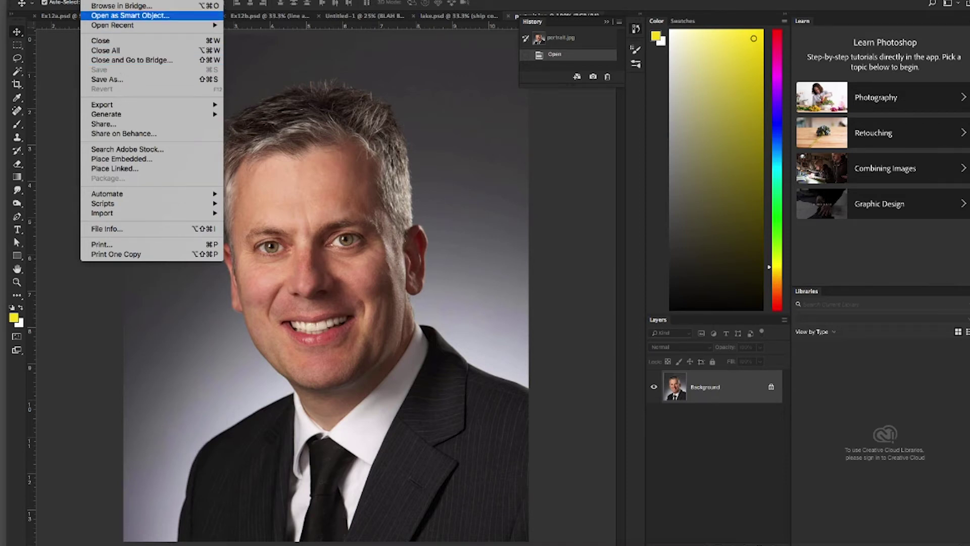
mouse_move(247, 1)
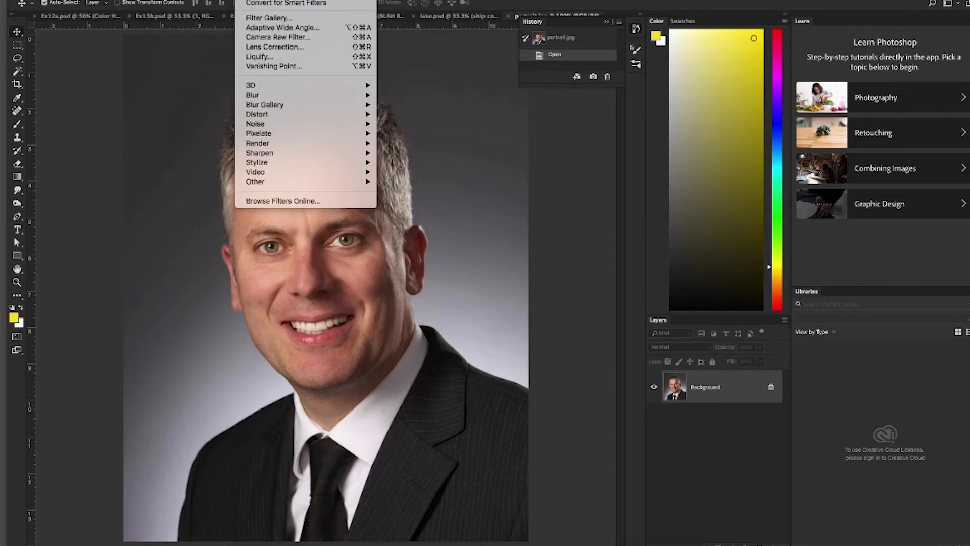
left_click(255, 58)
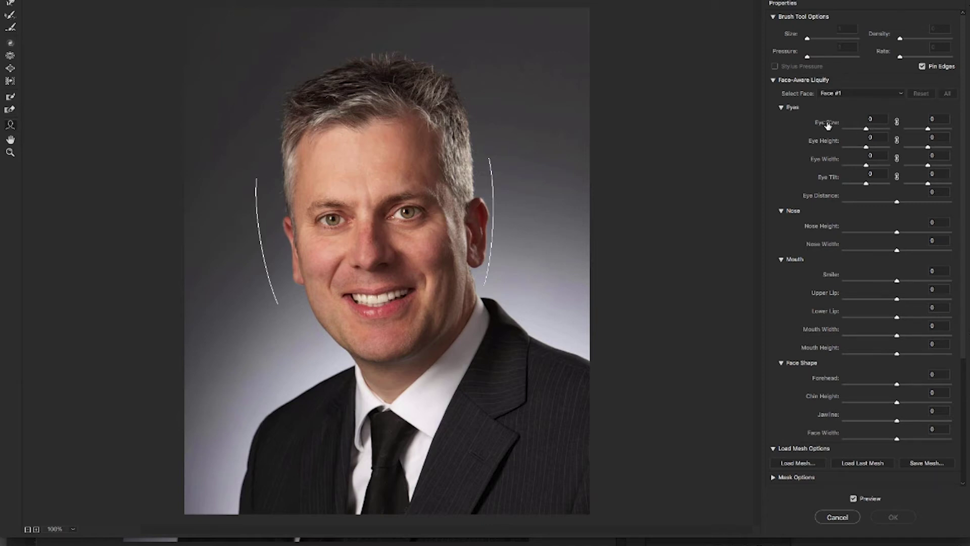
left_click_drag(866, 129, 960, 132)
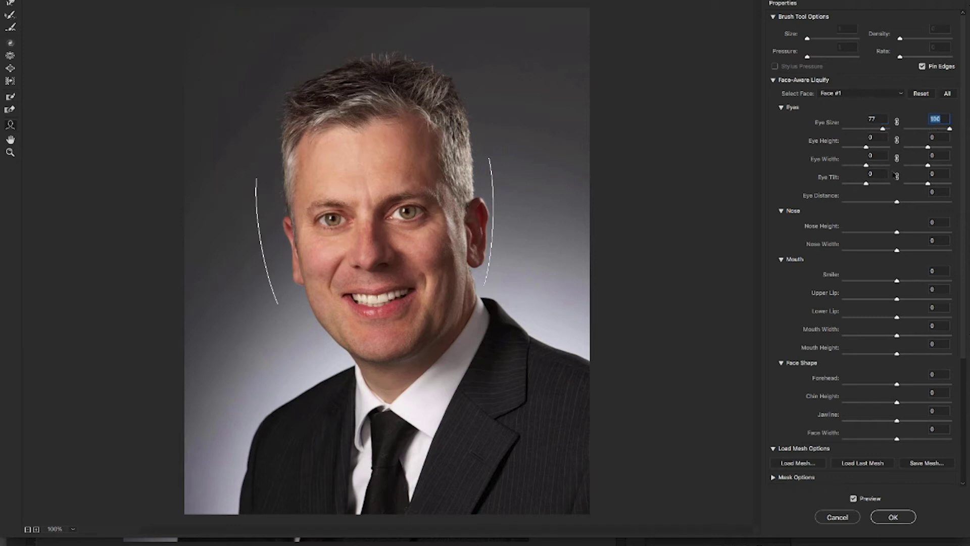
left_click_drag(867, 147, 886, 147)
left_click_drag(866, 166, 897, 187)
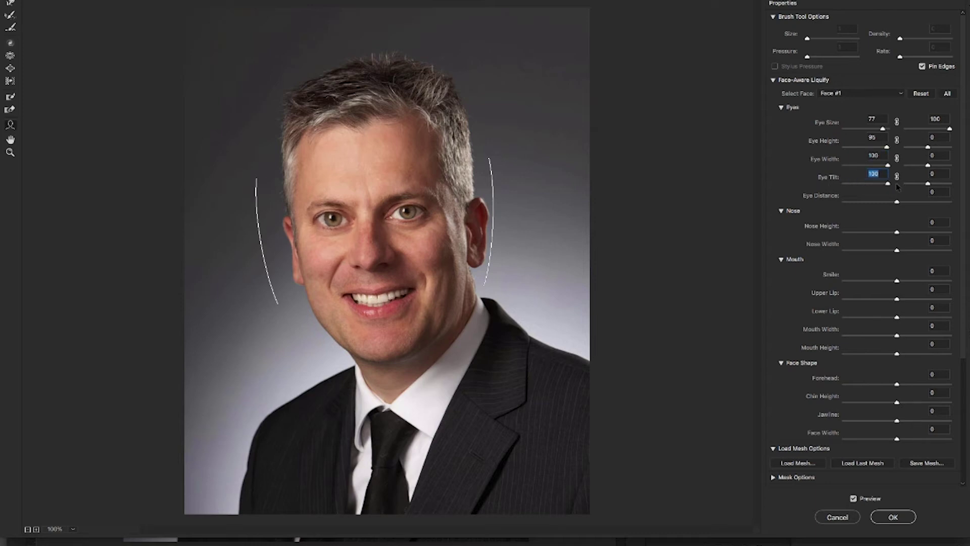
Try a nose height of 100, a nose width of 42 and a smile of 100
left_click_drag(896, 232, 951, 232)
left_click_drag(897, 251, 919, 251)
left_click_drag(896, 282, 950, 281)
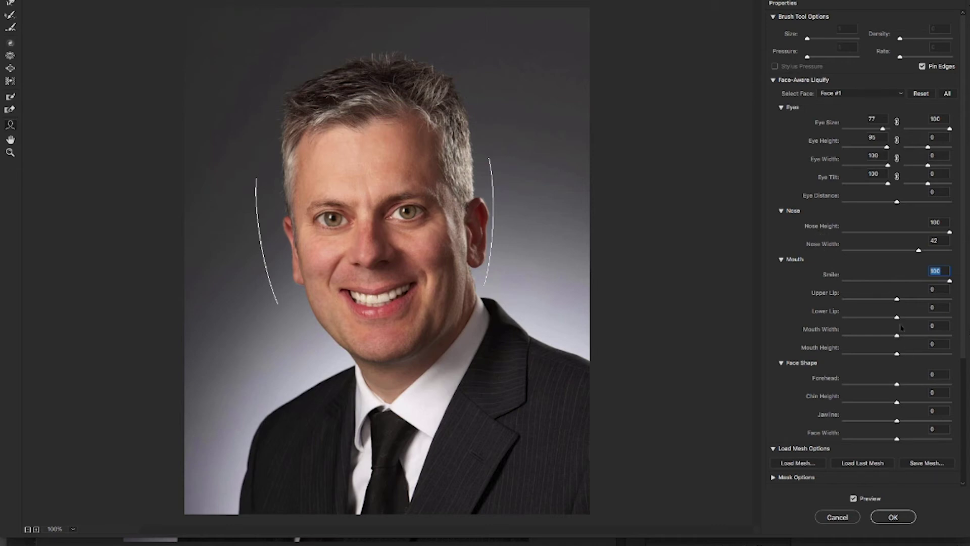
Try upper lip 51, lower lip -100, mouth height 76 and forehead 100, and cancel Liquify
left_click_drag(896, 300, 798, 323)
left_click_drag(897, 354, 936, 346)
left_click_drag(897, 385, 950, 385)
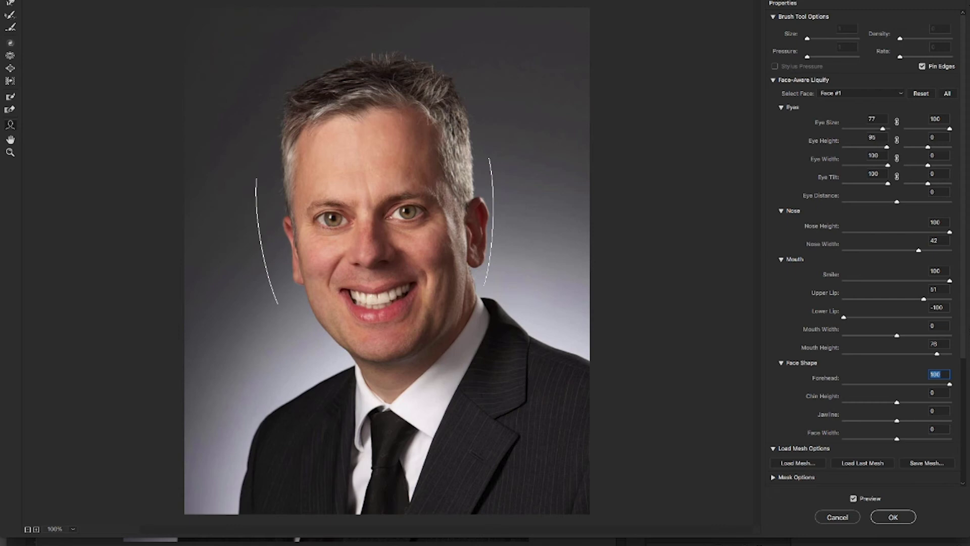
left_click(853, 519)
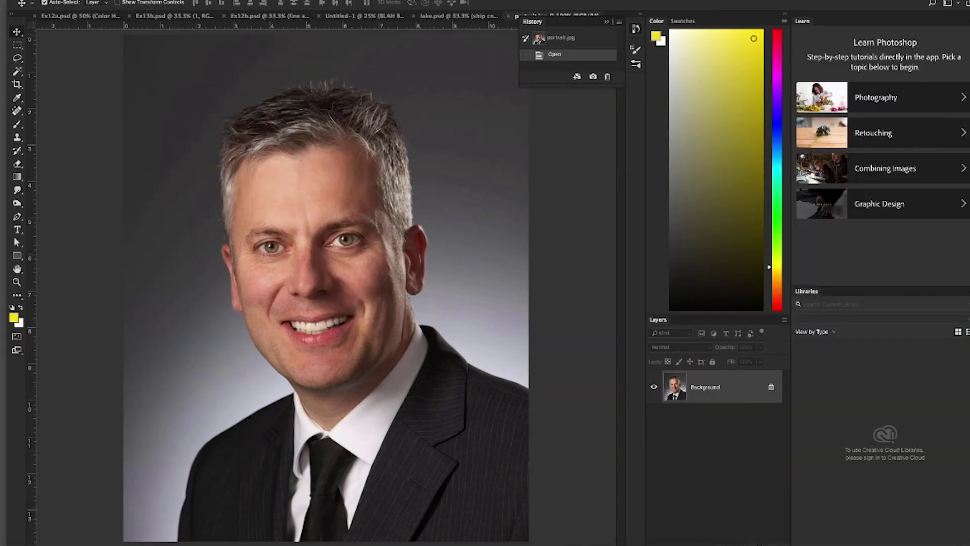
Preview a Gaussian Blur on the portrait, raise the radius to 1000 pixels, and cancel the filter
left_click(247, 0)
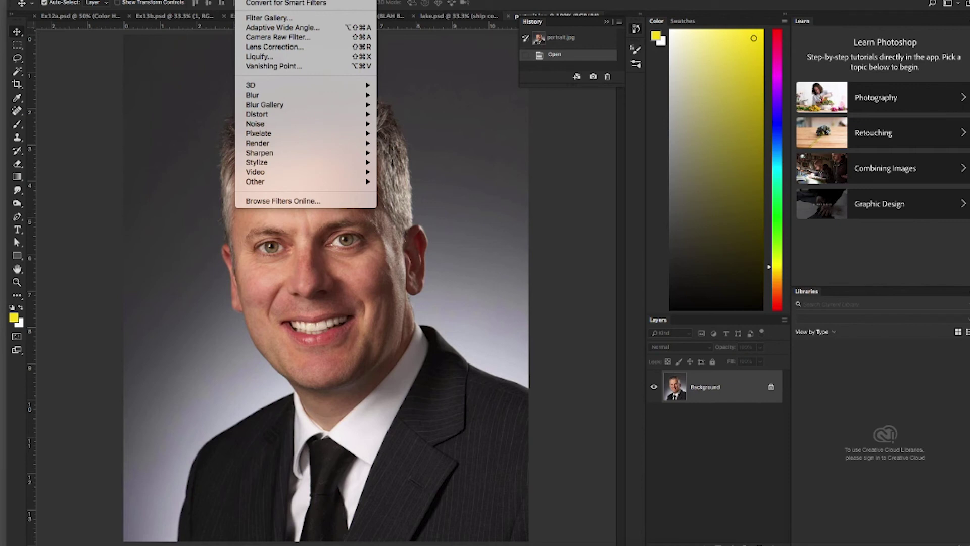
left_click(259, 56)
left_click(247, 0)
left_click(247, 0)
mouse_move(278, 97)
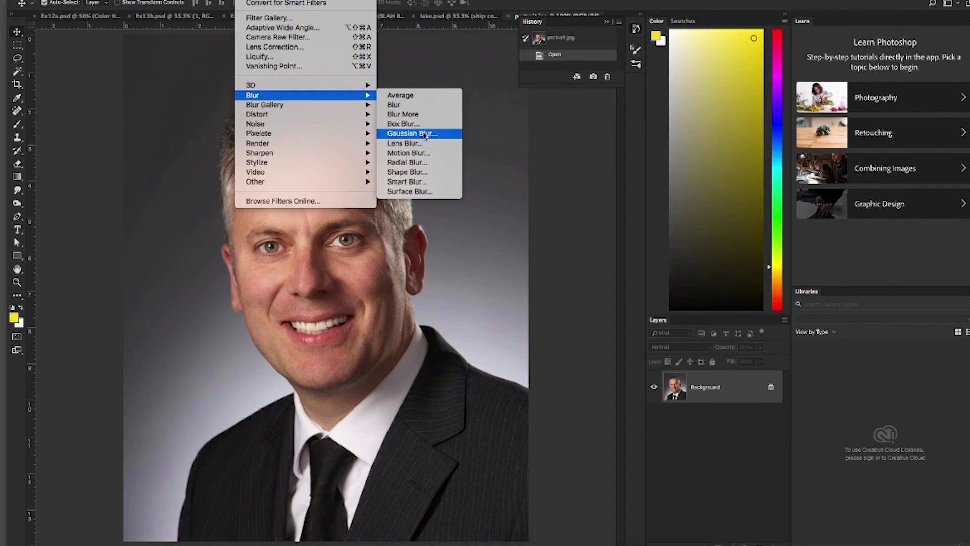
left_click(425, 135)
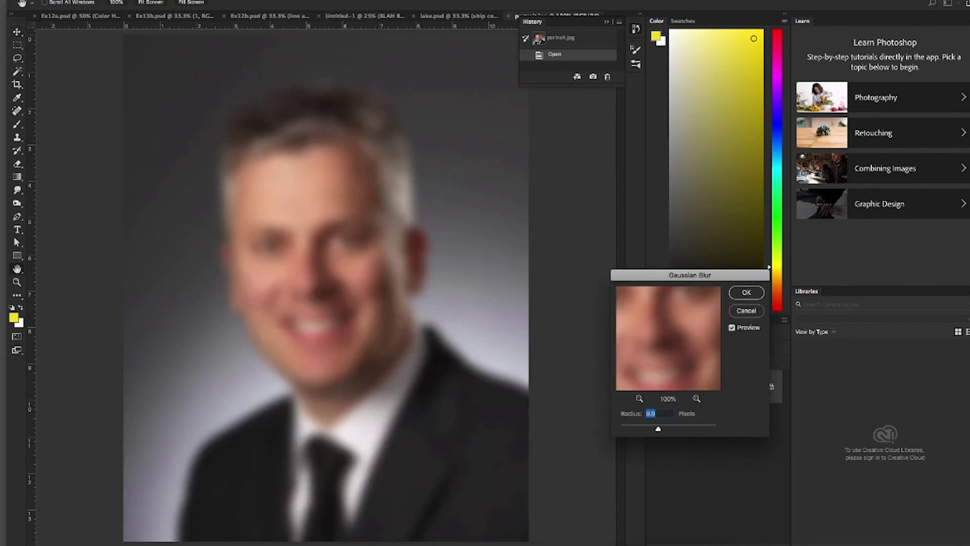
left_click_drag(658, 430, 711, 430)
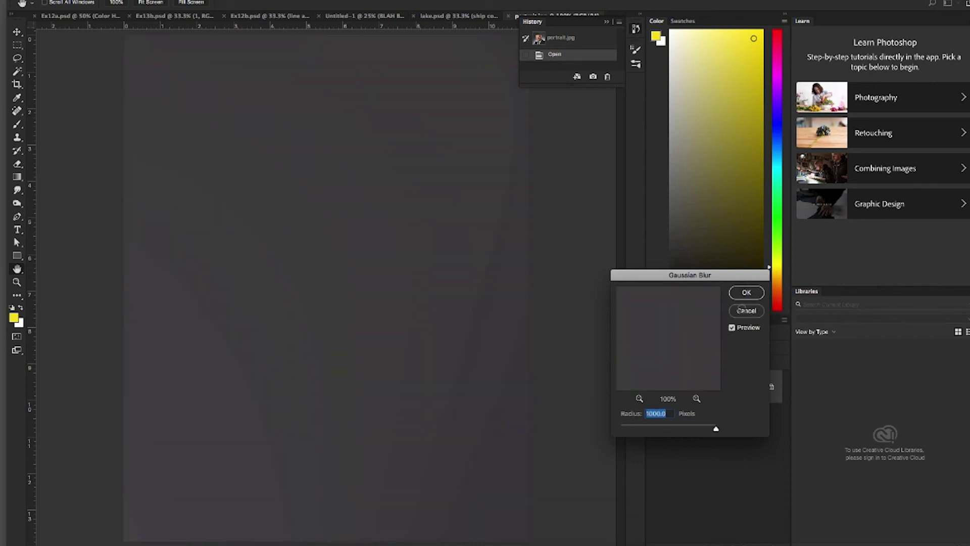
left_click(742, 310)
Preview a Motion Blur on the portrait at an angle of -43° and a distance of 34 pixels
left_click(249, 0)
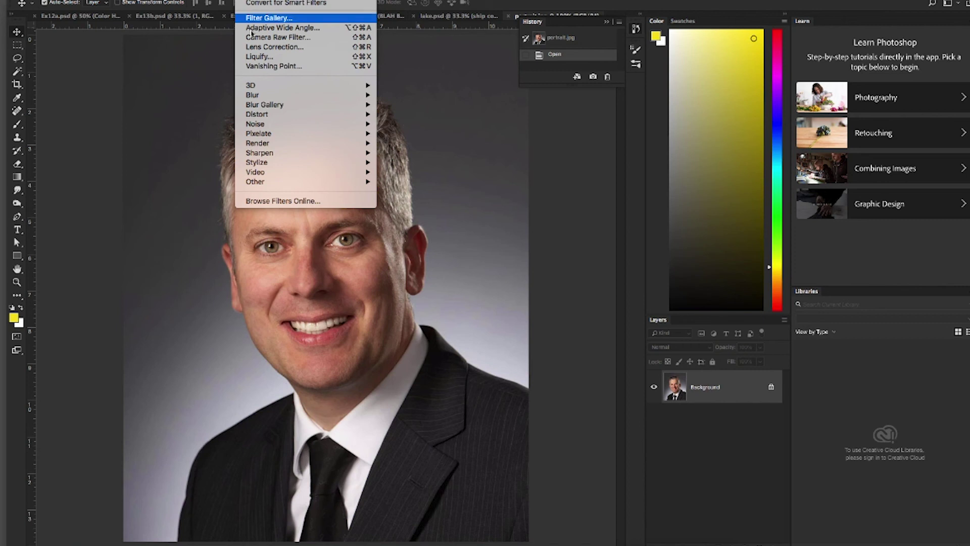
mouse_move(268, 126)
mouse_move(265, 95)
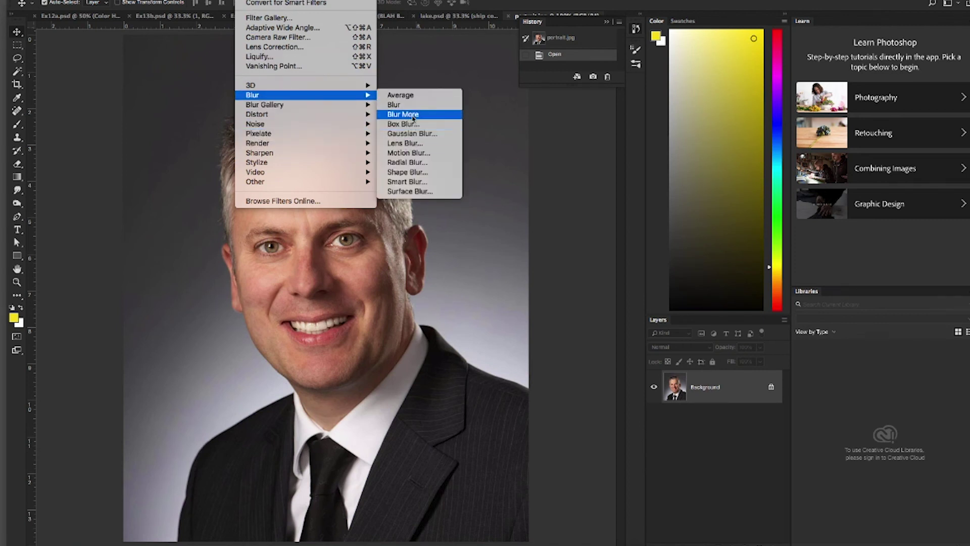
left_click(419, 153)
left_click_drag(284, 322, 689, 153)
left_click_drag(689, 301, 691, 296)
left_click_drag(665, 334, 625, 334)
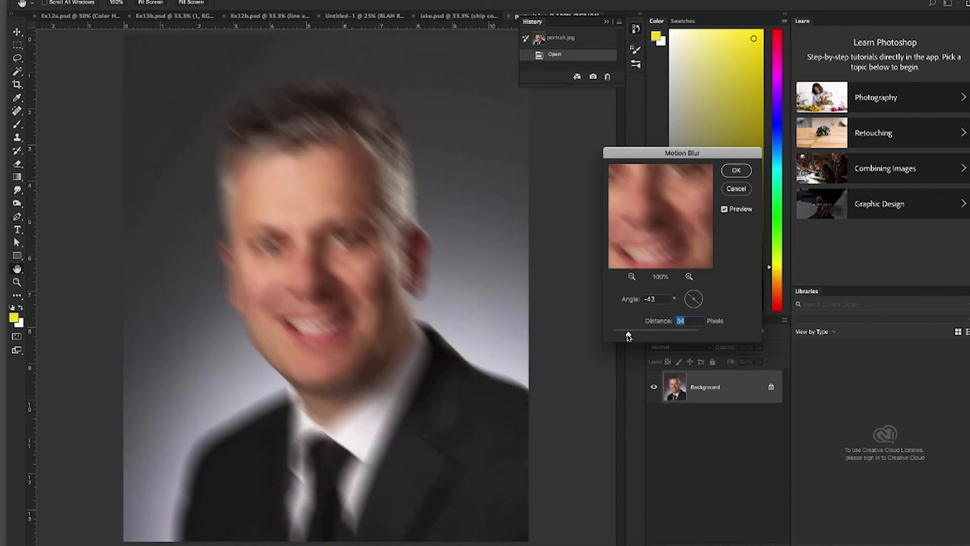
Try the Motion Blur at an angle of -4° and a distance of 90 pixels, and cancel it
left_click_drag(693, 299, 702, 299)
mouse_move(626, 334)
left_mouse_down()
mouse_move(652, 335)
mouse_move(642, 337)
left_mouse_up()
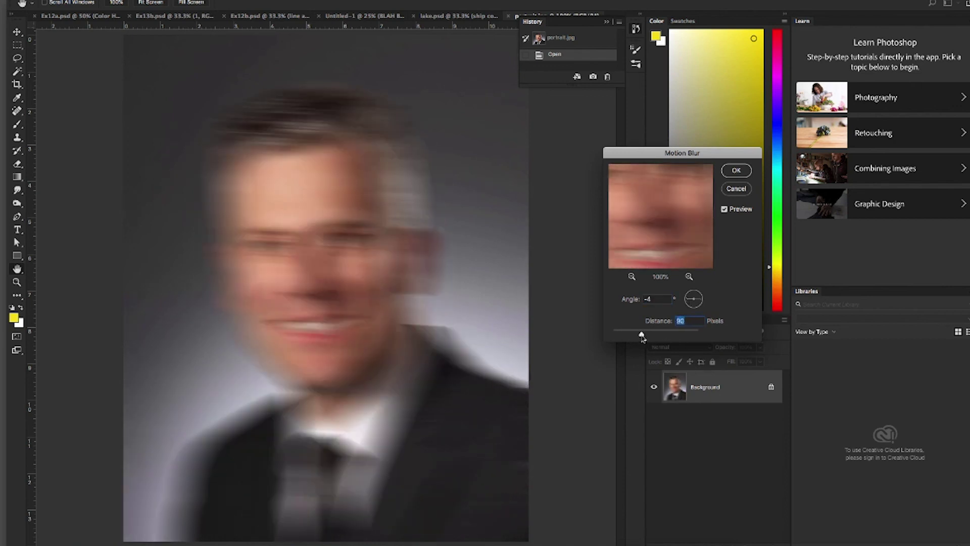
left_click(736, 189)
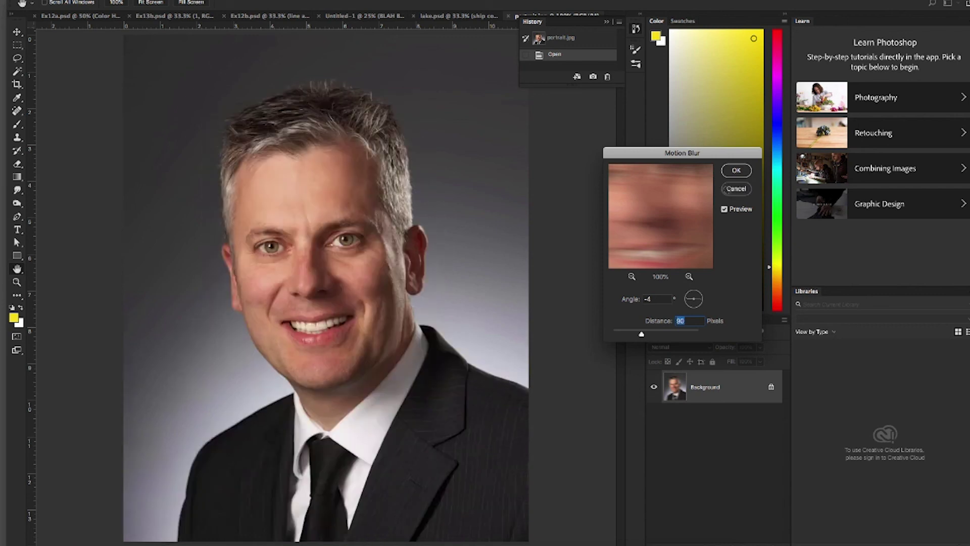